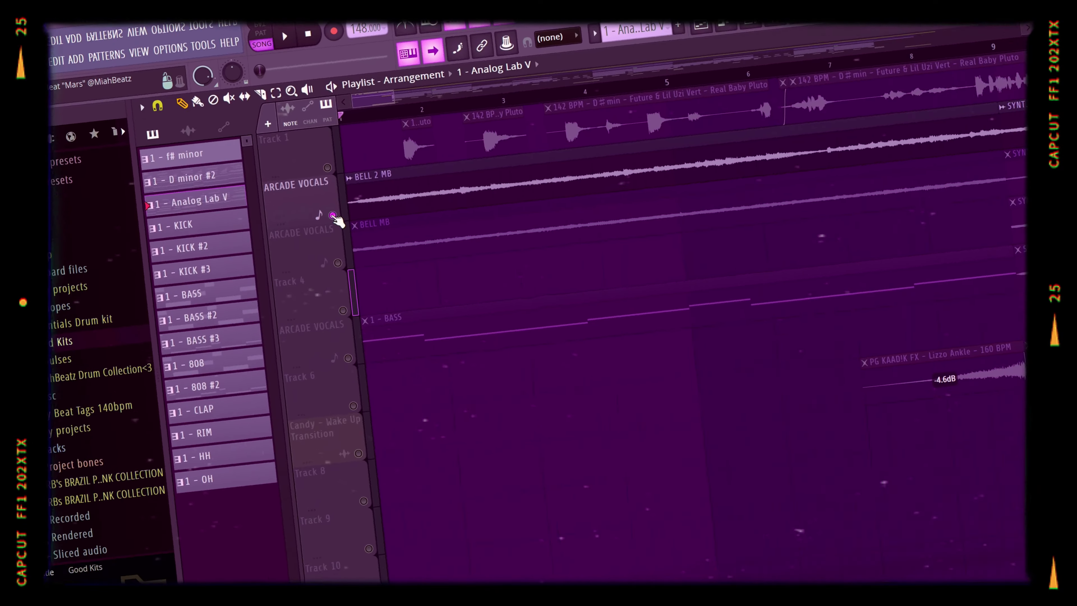
Step: Play the soloed BELL 2 MB track and bring up the BELL 2 channel in the mixer
{"action": "key", "text": "space"}
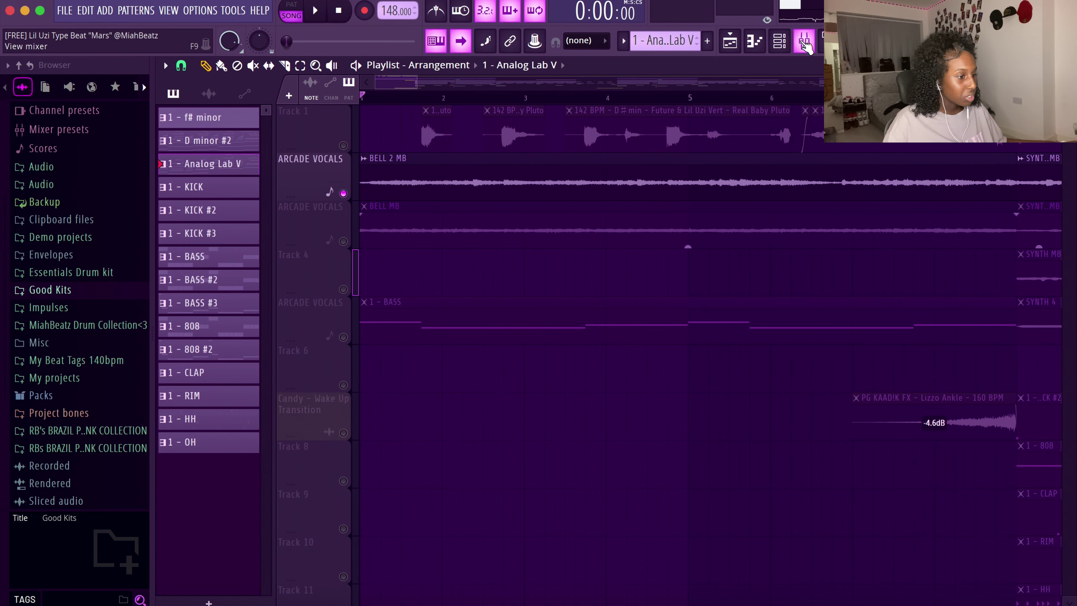
{"action": "left_click", "coordinate": [804, 41]}
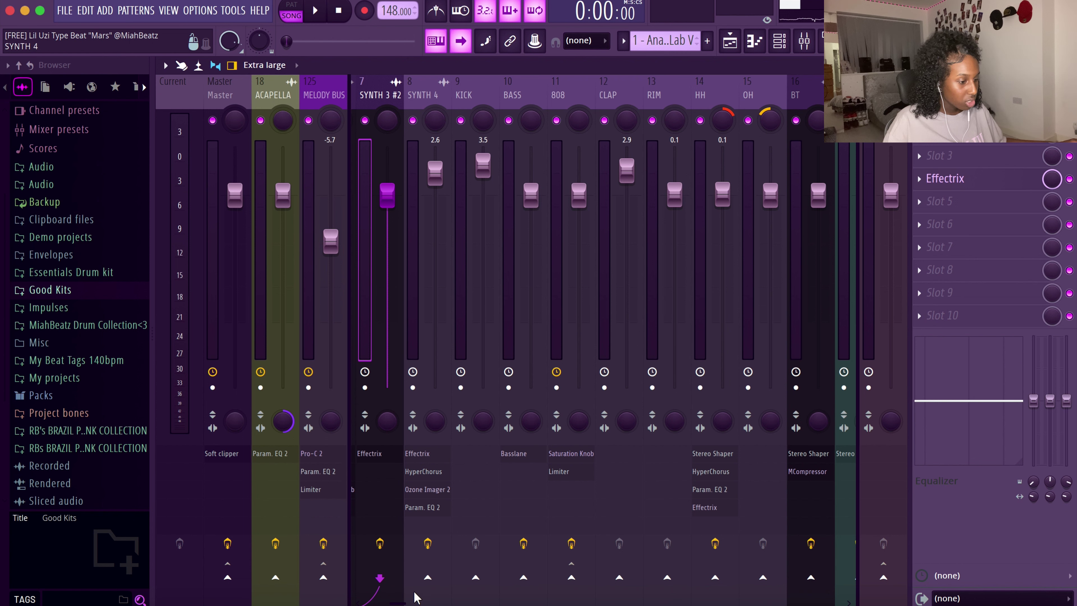
{"action": "scroll", "coordinate": [383, 602], "scroll_direction": "left", "scroll_amount": 1}
{"action": "scroll", "coordinate": [383, 602], "scroll_direction": "left", "scroll_amount": 4}
{"action": "left_click", "coordinate": [362, 279]}
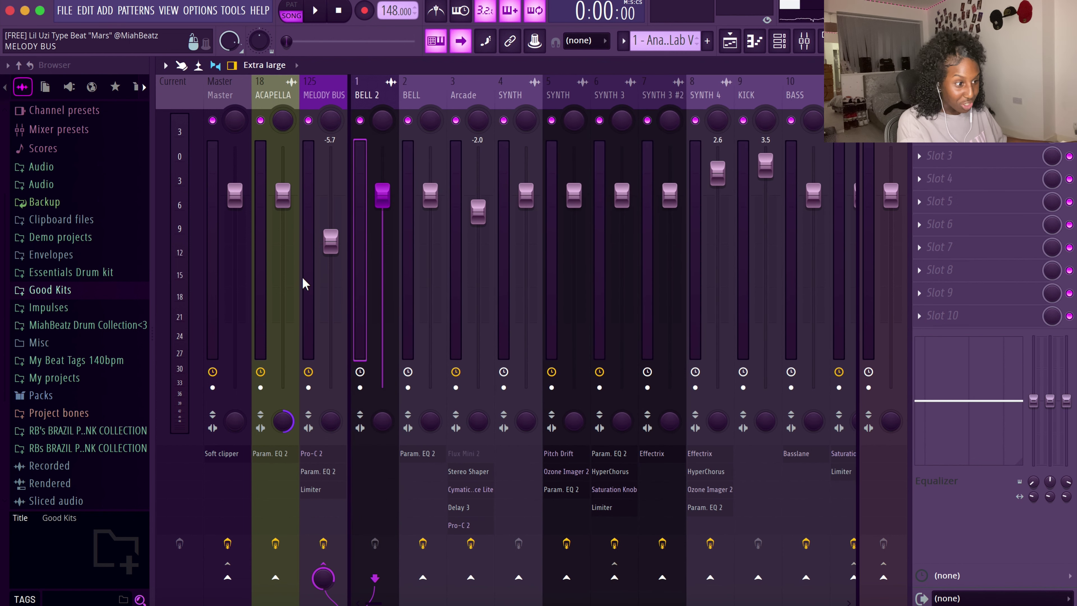
Step: Inspect the Fruity parametric EQ 2 and Fruity Limiter on the MELODY BUS channel, closing both plugins and the mixer
{"action": "left_click", "coordinate": [304, 265]}
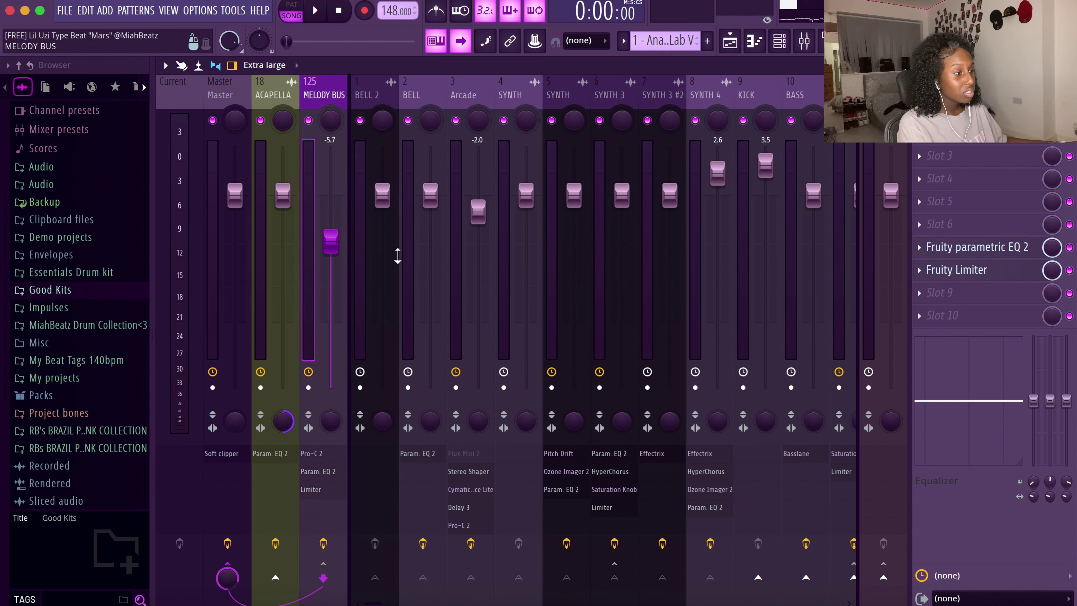
{"action": "left_click", "coordinate": [987, 247]}
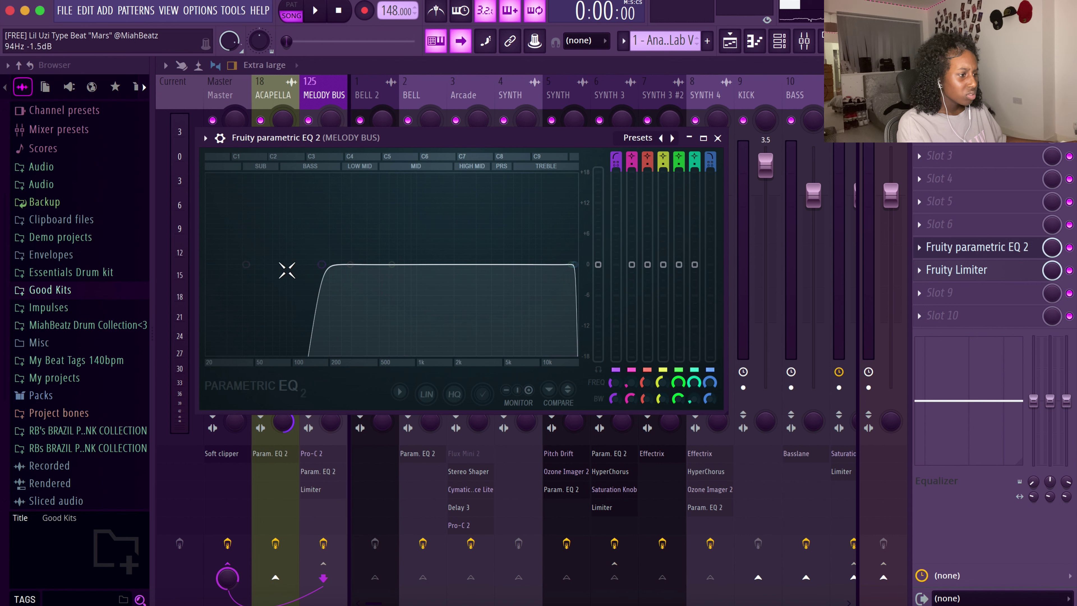
{"action": "left_click", "coordinate": [717, 138]}
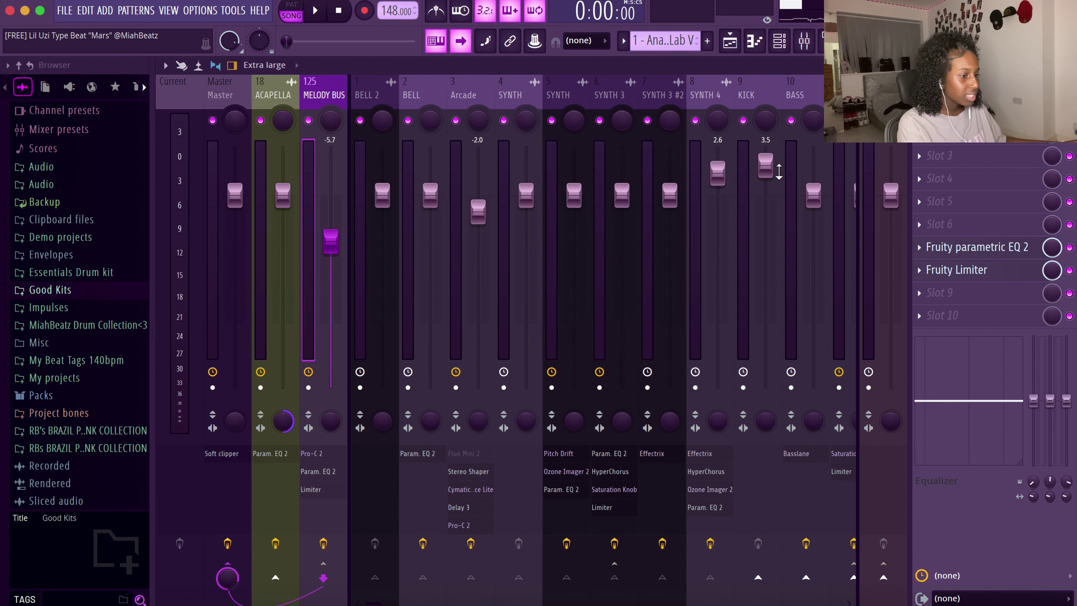
{"action": "left_click", "coordinate": [974, 270]}
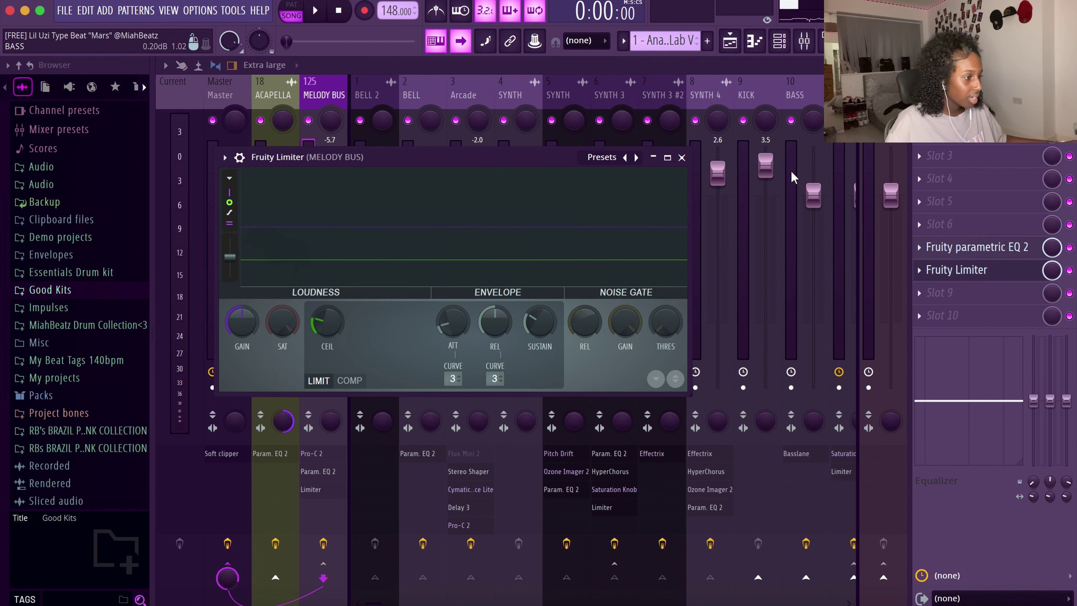
{"action": "left_click", "coordinate": [681, 158]}
{"action": "left_click", "coordinate": [1068, 64]}
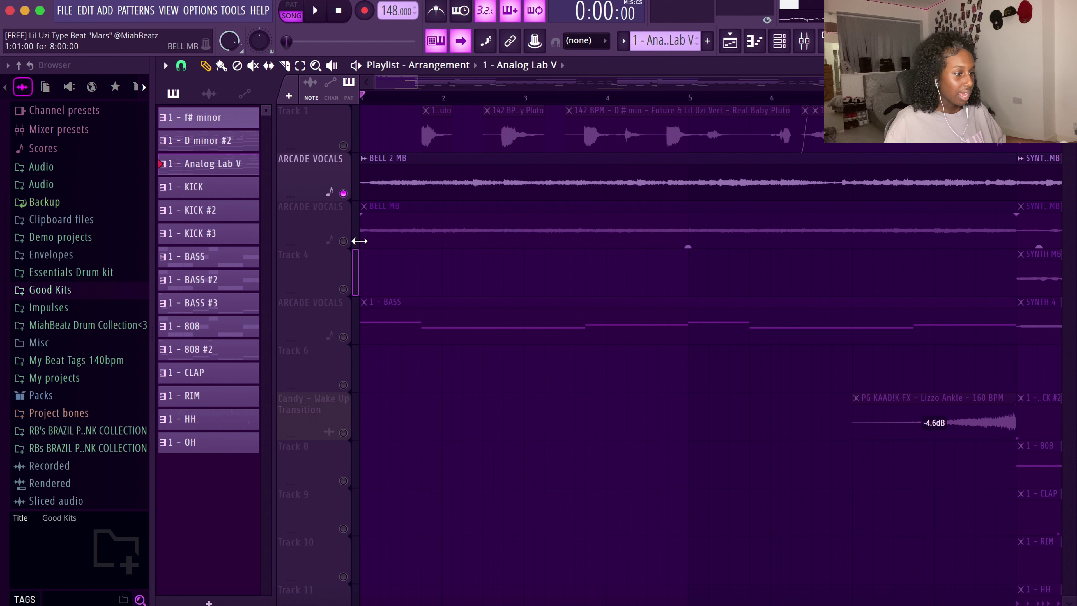
Step: Solo the BELL MB track and play it, and audition it together with the BELL 2 MB track
{"action": "left_click", "coordinate": [354, 240]}
{"action": "right_click", "coordinate": [345, 240]}
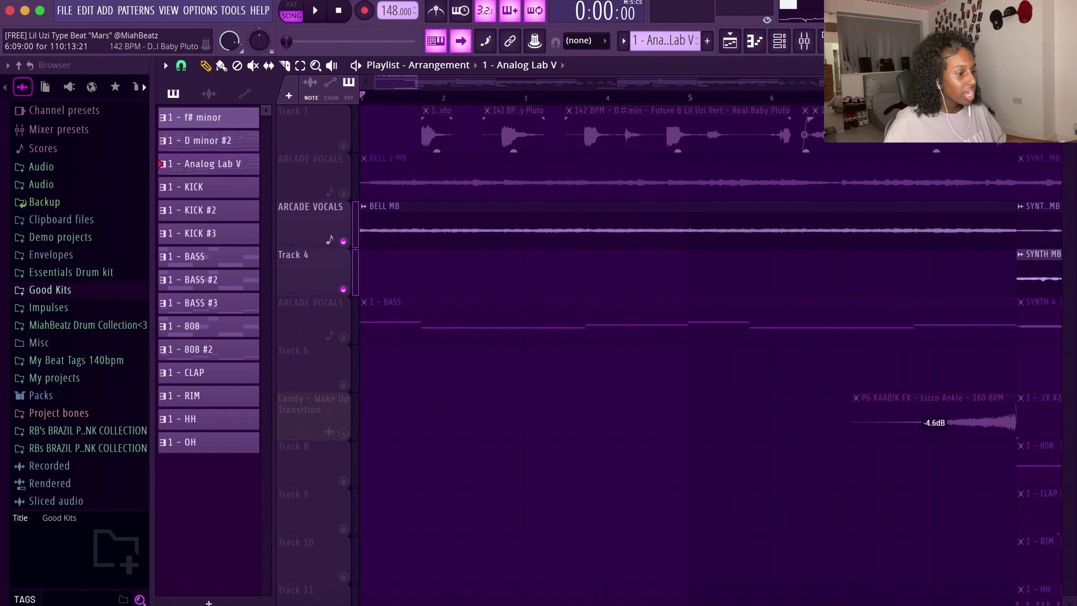
{"action": "left_click_drag", "start_coordinate": [1028, 105], "coordinate": [322, 487]}
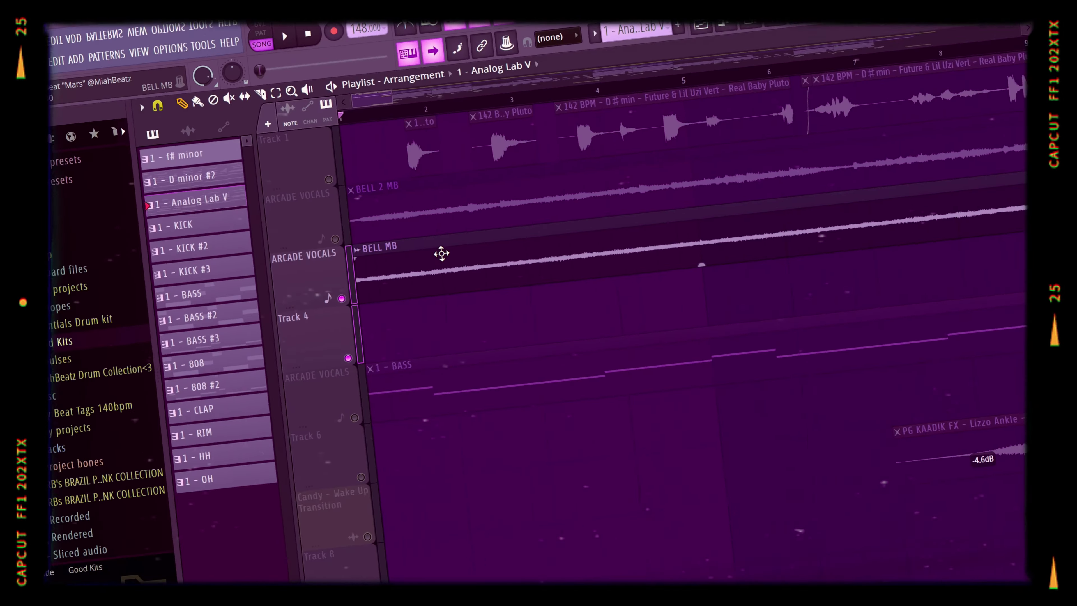
{"action": "key", "text": "space"}
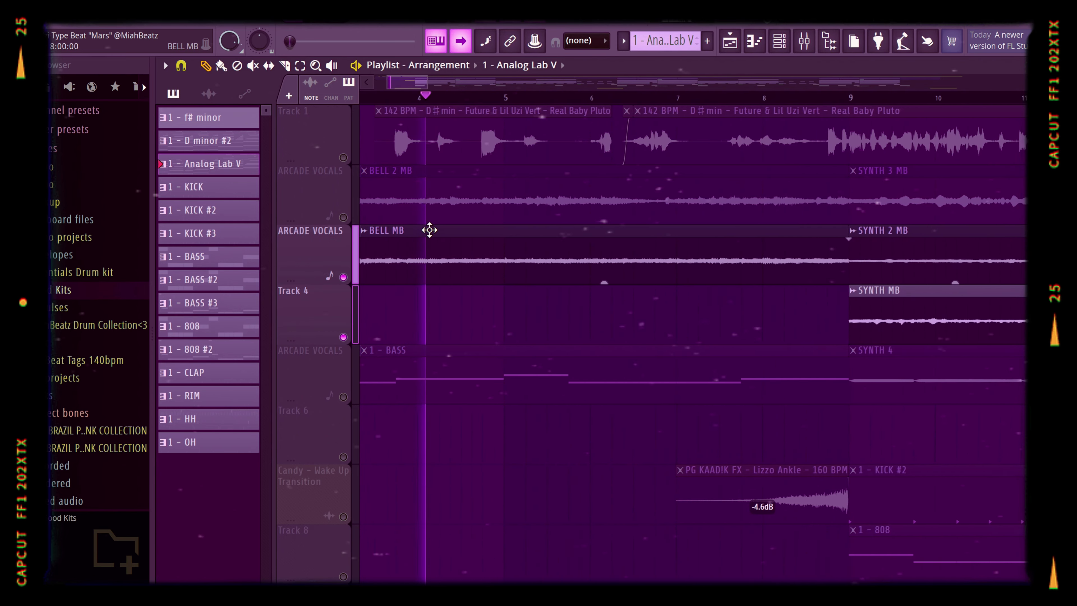
{"action": "key", "text": "space"}
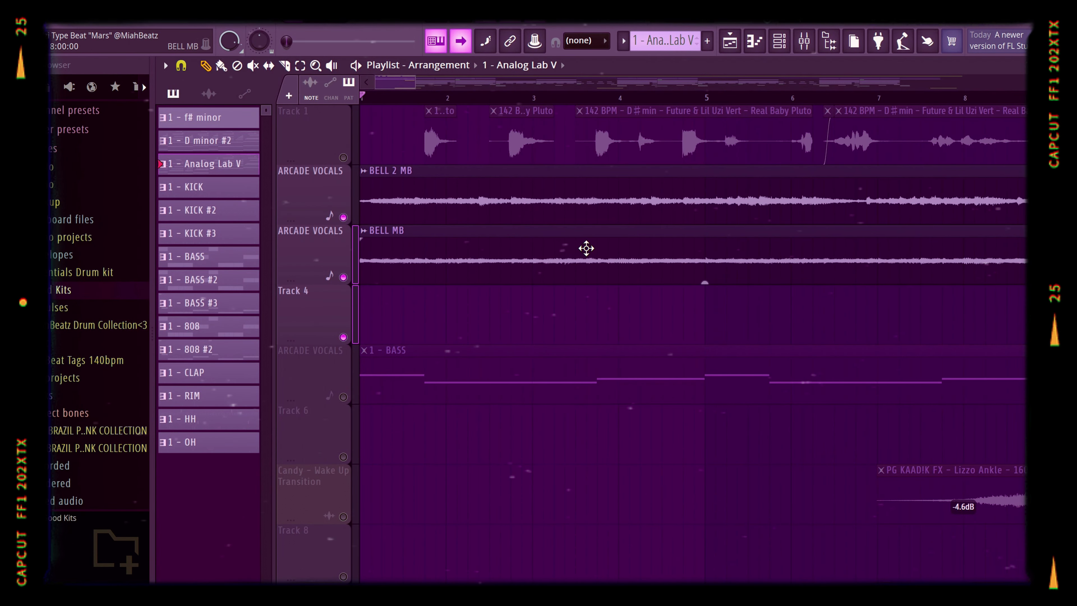
{"action": "key", "text": "space"}
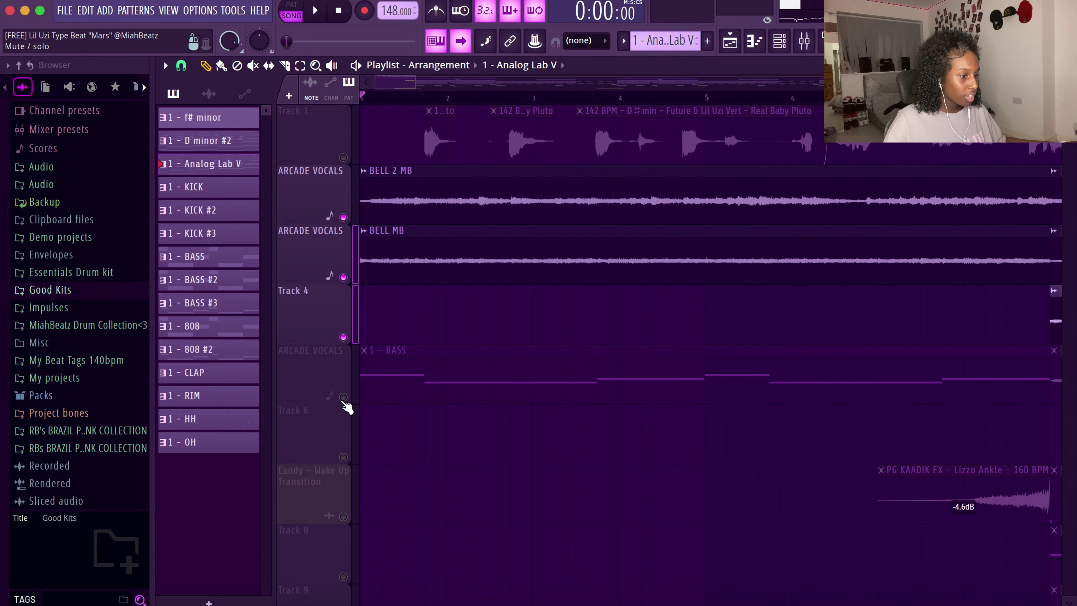
Step: Solo the BASS track in the playlist and view its pattern's notes in the piano roll
{"action": "right_click", "coordinate": [343, 397]}
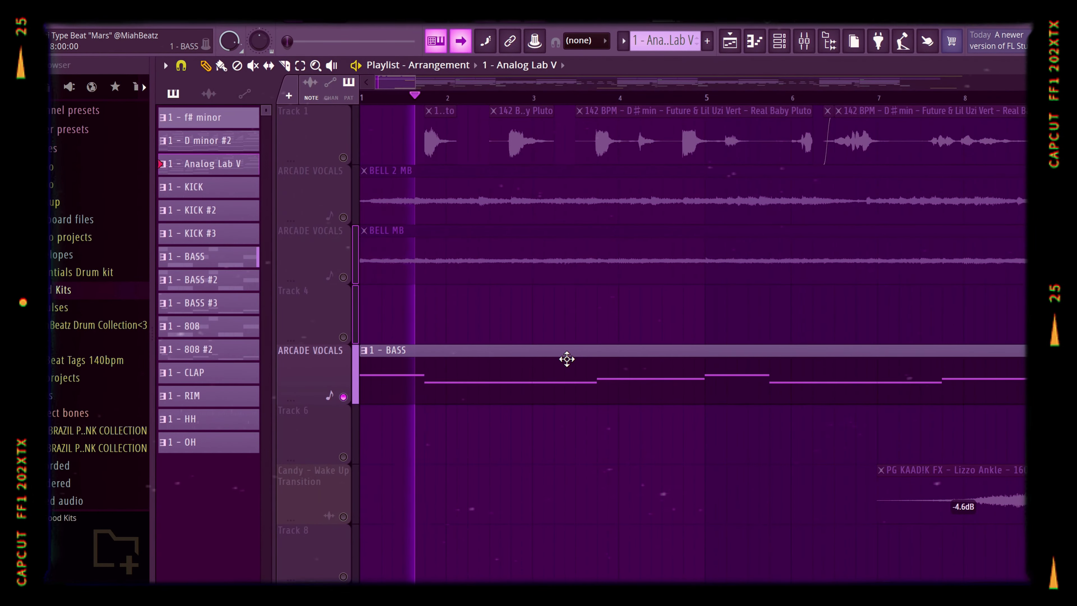
{"action": "double_click", "coordinate": [565, 361]}
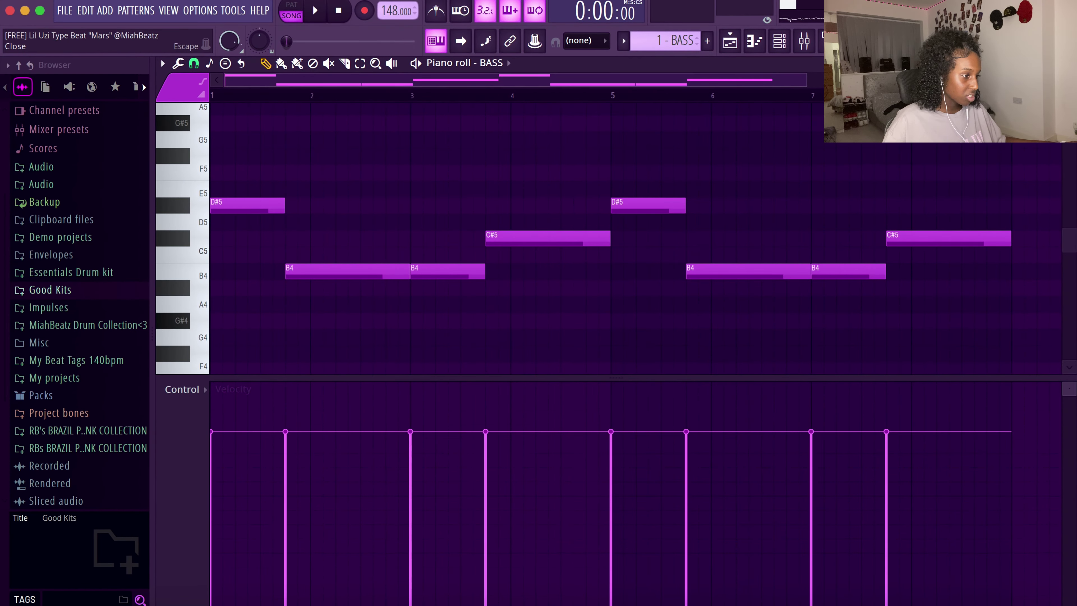
{"action": "key", "text": "F5"}
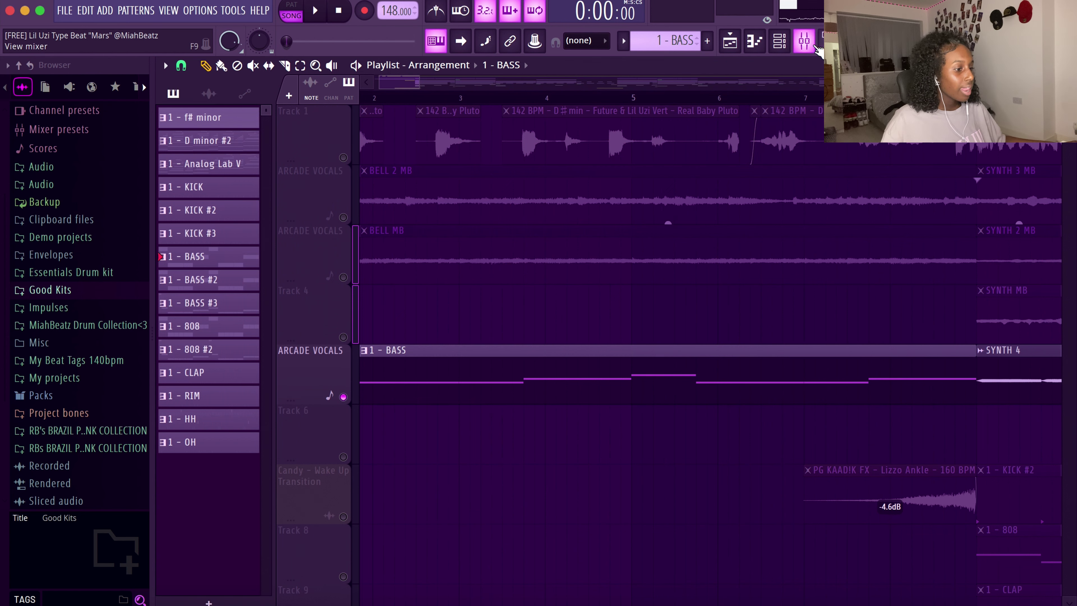
Step: Open the Basslane plugin on the BASS mixer channel and examine its width and frequency settings
{"action": "left_click", "coordinate": [804, 40]}
{"action": "left_click", "coordinate": [793, 166]}
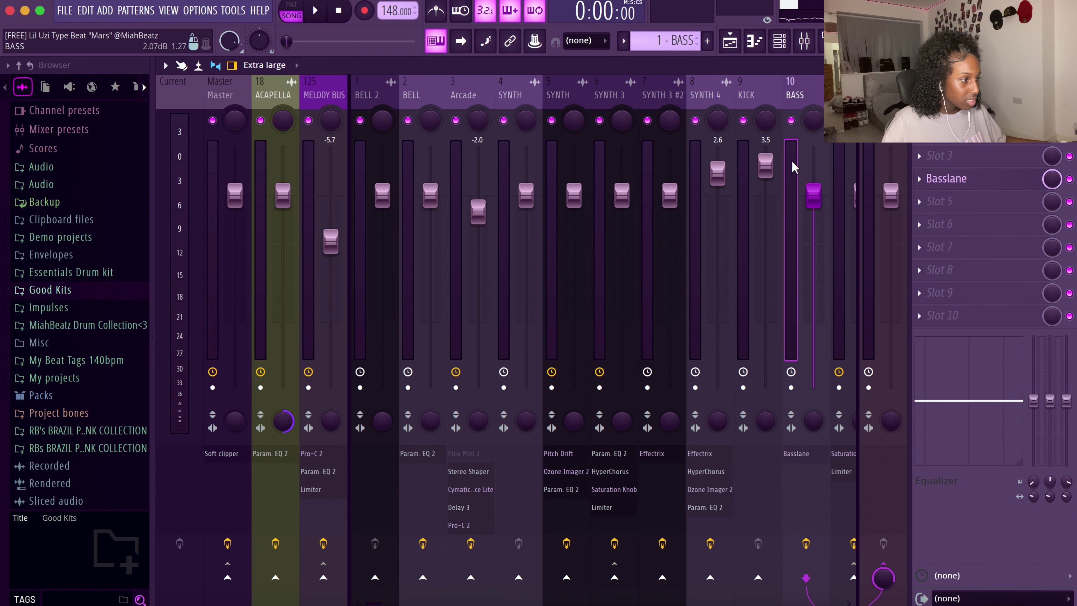
{"action": "left_click", "coordinate": [992, 186]}
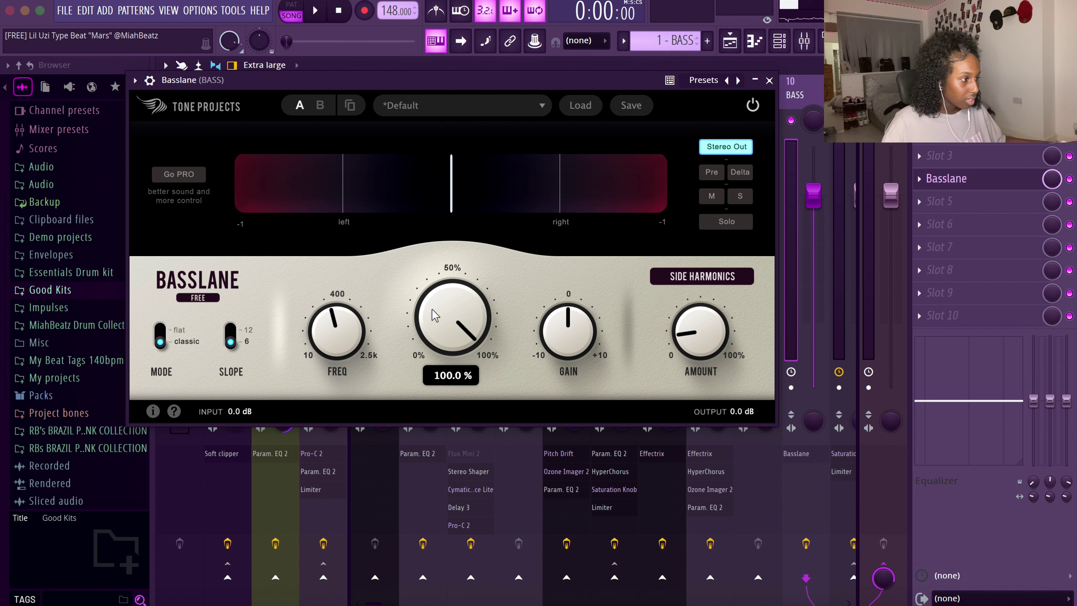
{"action": "mouse_move", "coordinate": [318, 332]}
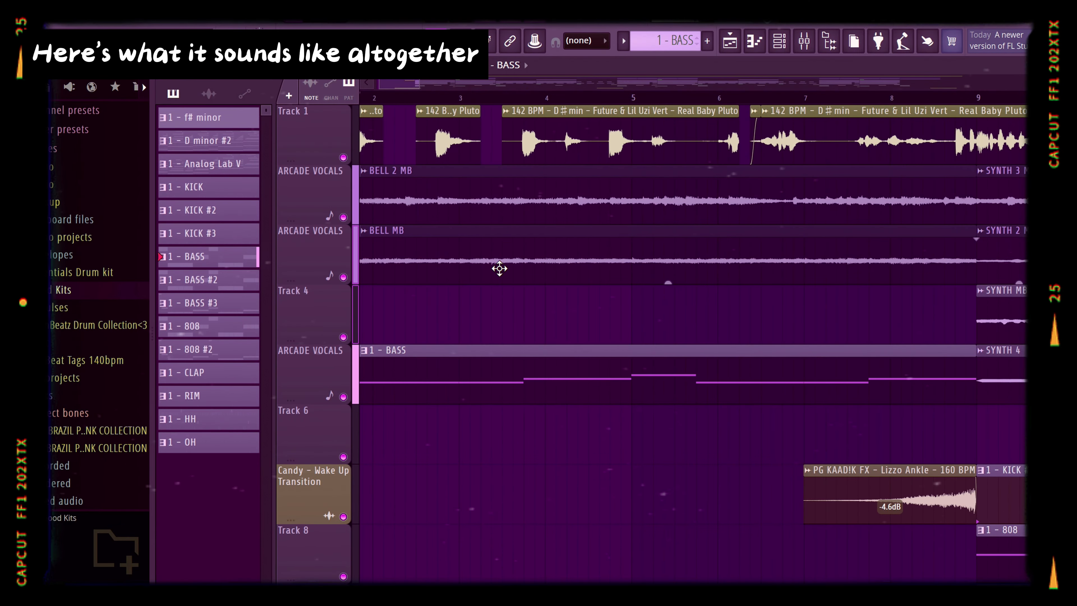
Step: Survey the full arrangement with every track enabled and place the playhead at bar 9
{"action": "scroll", "coordinate": [500, 268], "scroll_direction": "down", "scroll_amount": 8}
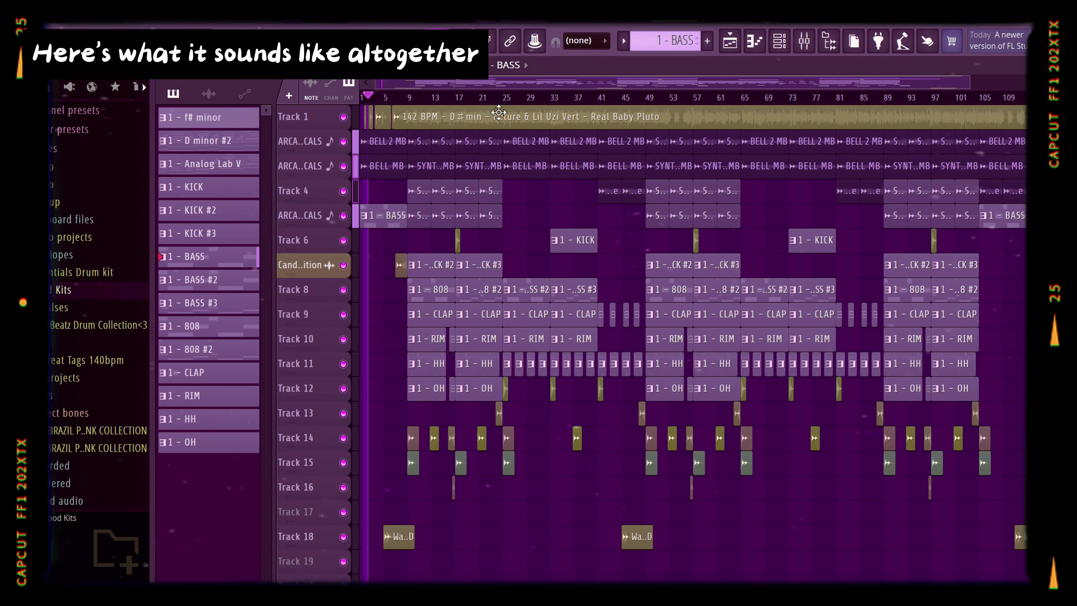
{"action": "scroll", "coordinate": [389, 411], "scroll_direction": "up", "scroll_amount": 5}
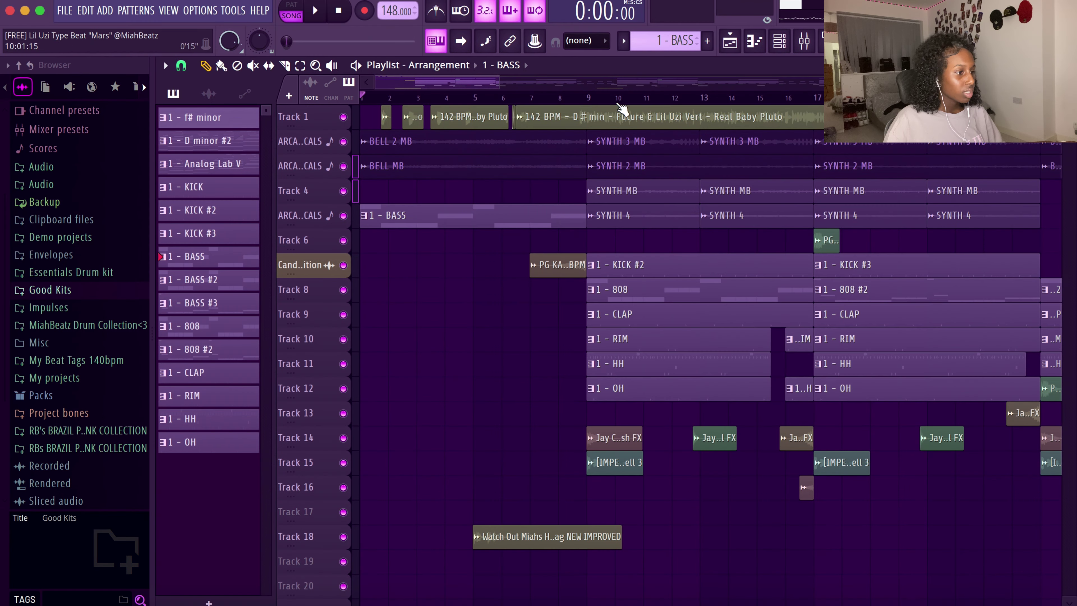
{"action": "left_click", "coordinate": [587, 97]}
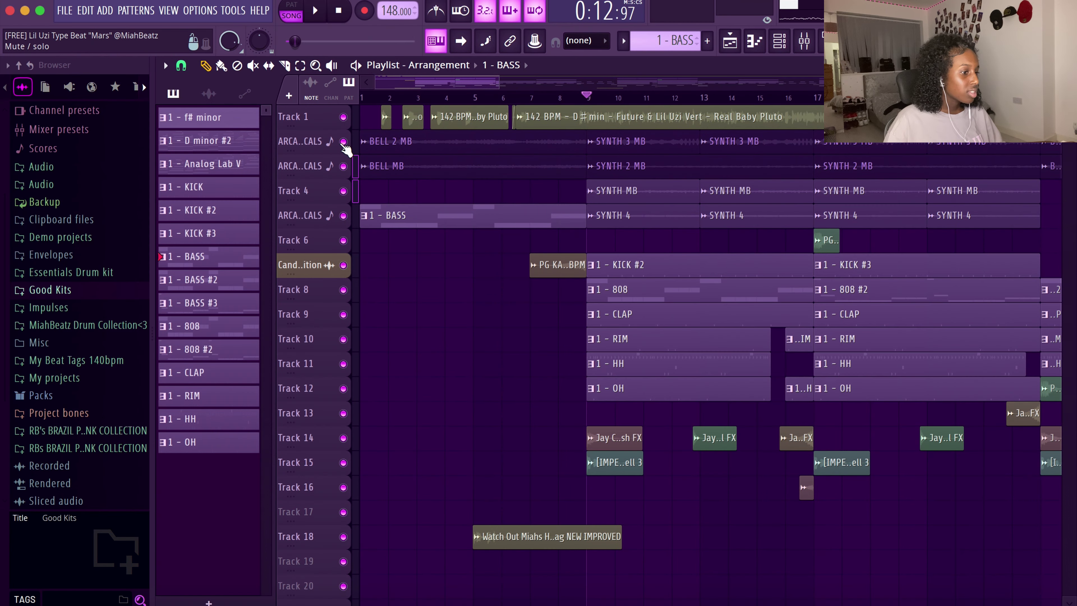
Step: Solo the SYNTH 3 MB track and view the Analog Lab V pattern's notes in the piano roll
{"action": "right_click", "coordinate": [343, 141]}
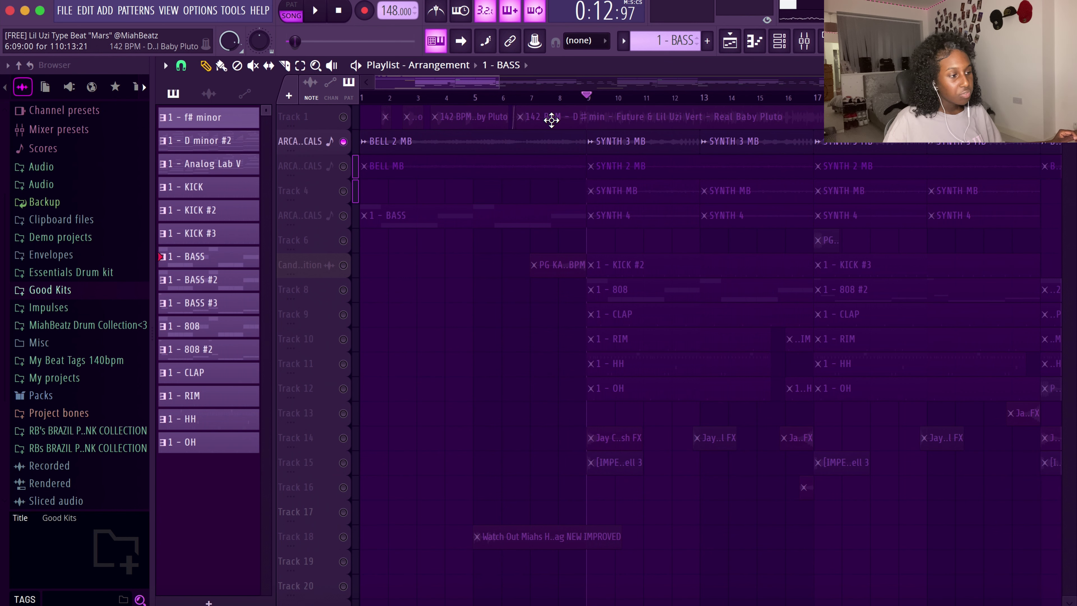
{"action": "double_click", "coordinate": [236, 157]}
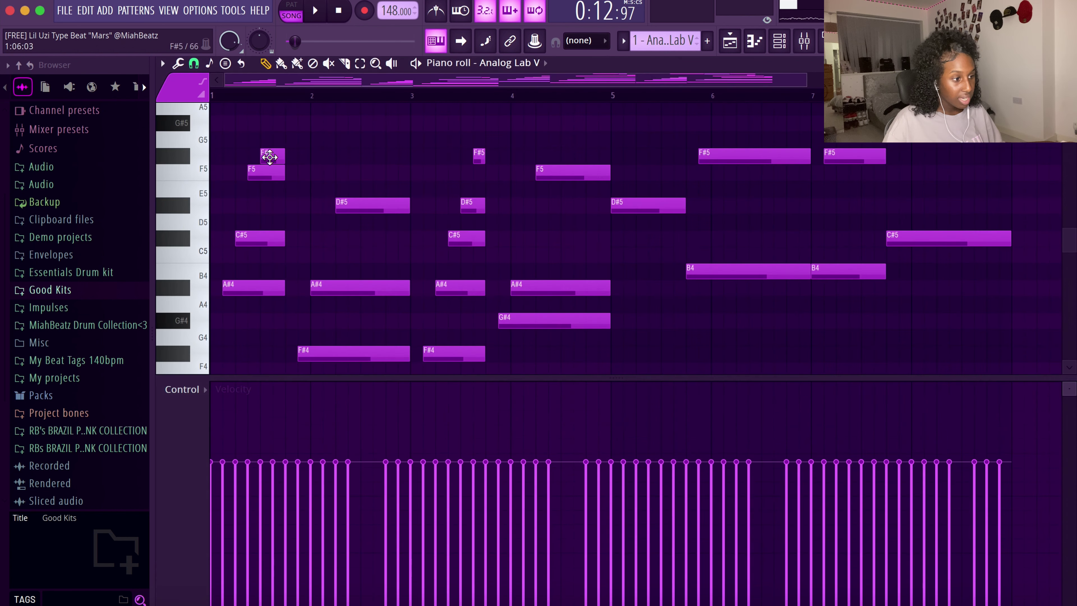
{"action": "scroll", "coordinate": [425, 224], "scroll_direction": "down", "scroll_amount": 4}
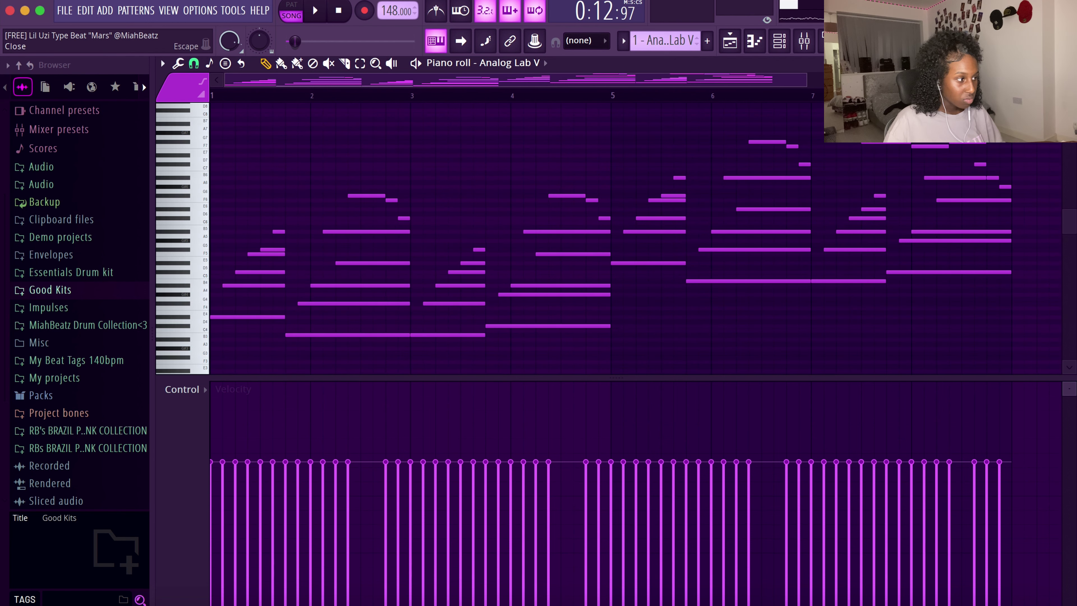
{"action": "left_click", "coordinate": [1069, 64]}
Step: Play the soloed SYNTH 3 MB section from bar 9 and stop playback
{"action": "left_click_drag", "start_coordinate": [538, 119], "coordinate": [874, 594]}
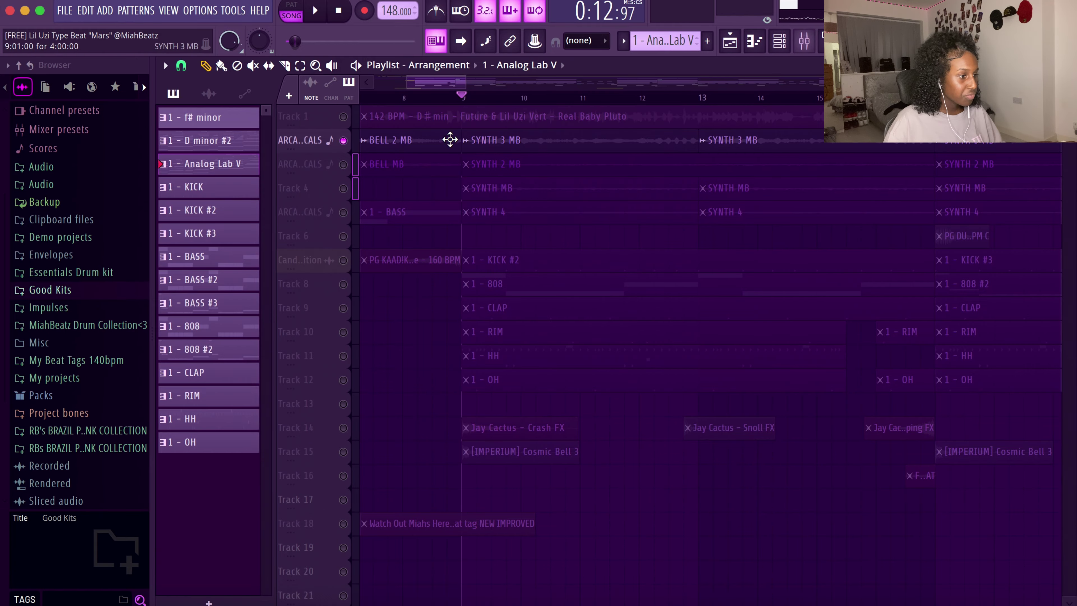
{"action": "key", "text": "space"}
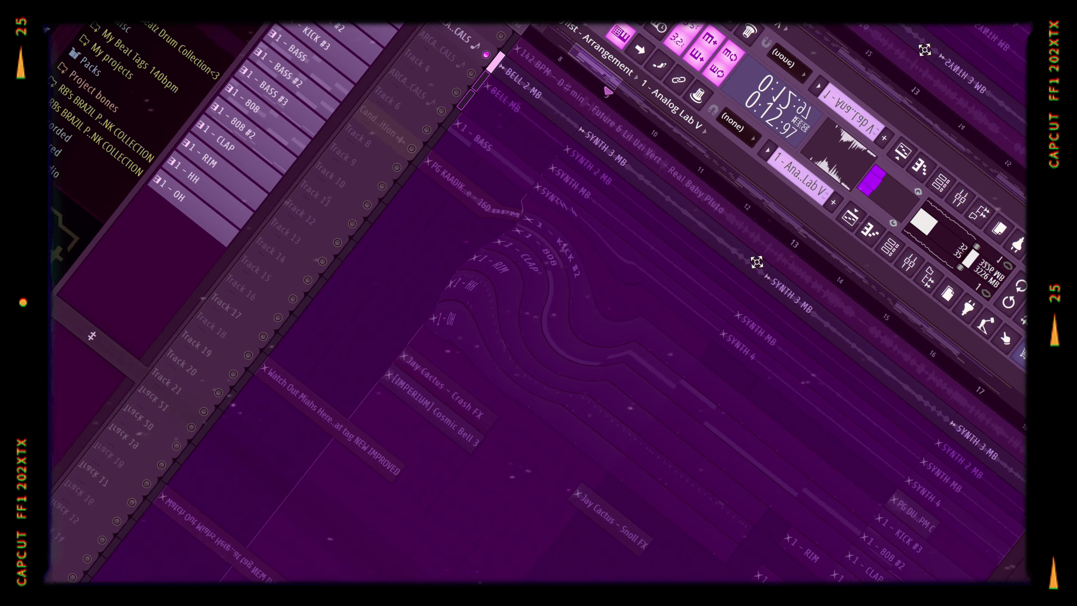
{"action": "key", "text": "space"}
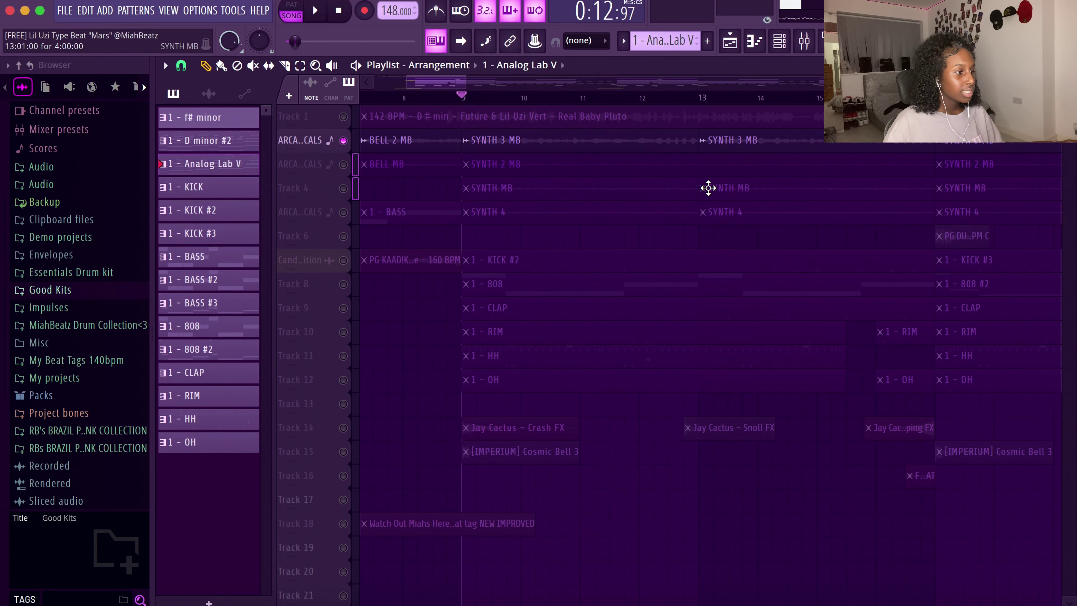
Step: Check the effects chain on the SYNTH 3 mixer channel and open the SYNTH 3 MB audio clip's settings
{"action": "left_click", "coordinate": [804, 44]}
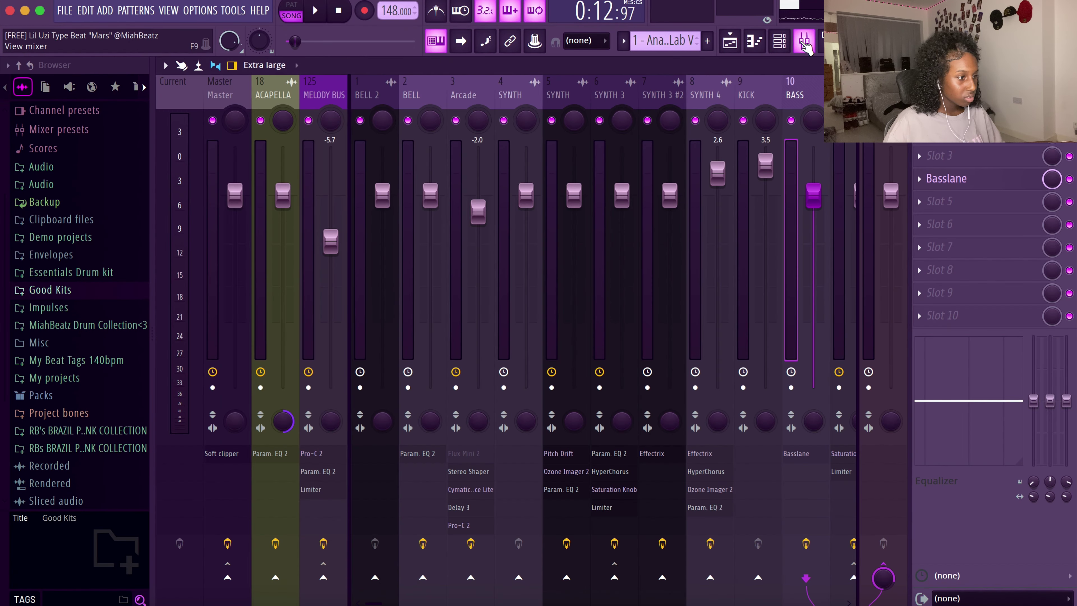
{"action": "left_click", "coordinate": [602, 195]}
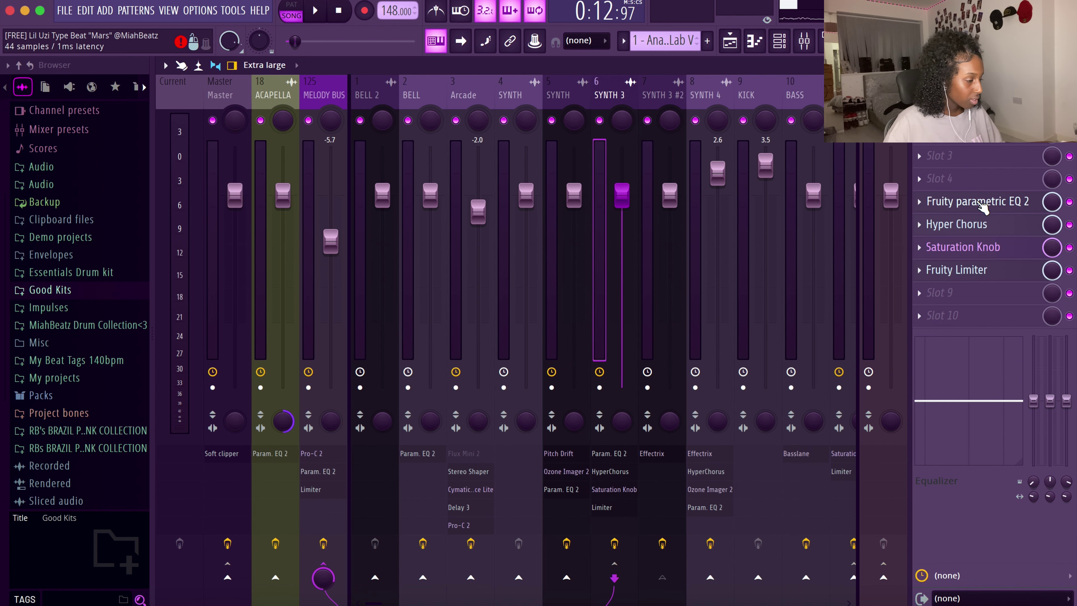
{"action": "left_click", "coordinate": [1069, 65]}
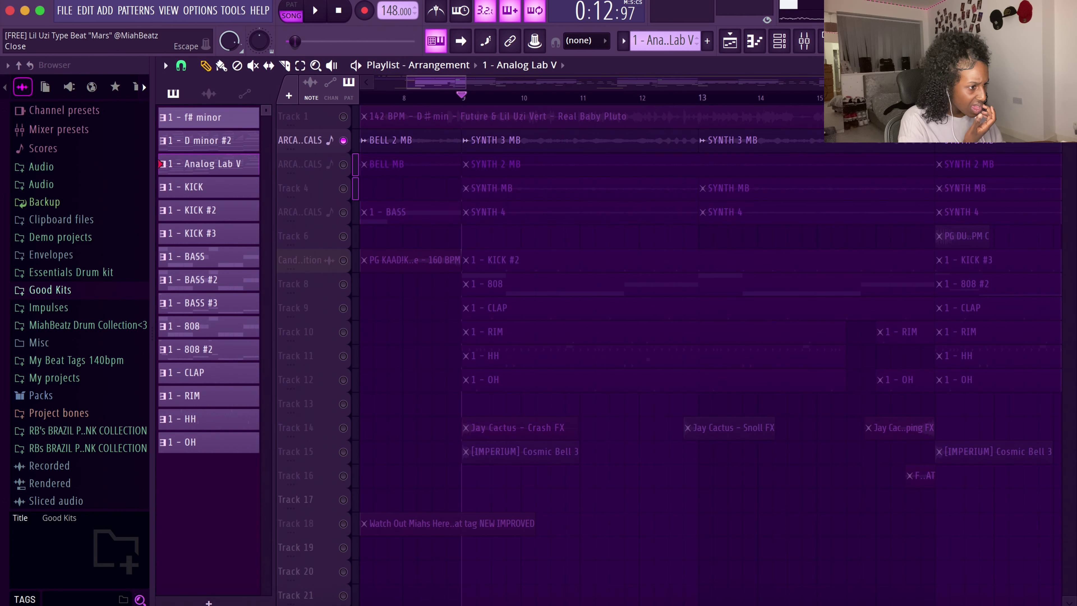
{"action": "double_click", "coordinate": [584, 136]}
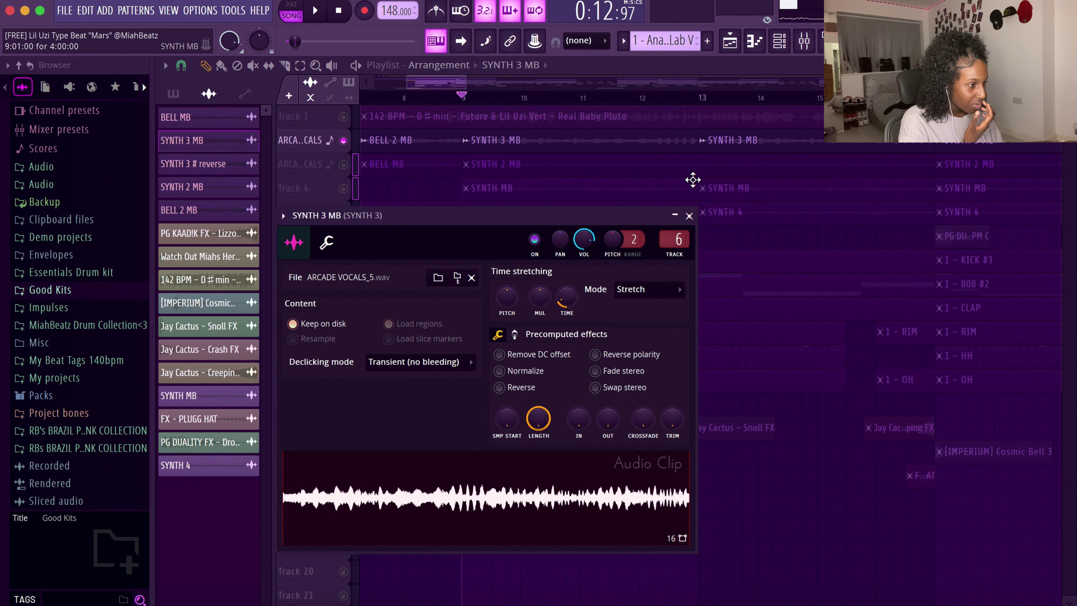
Step: Review the Fruity parametric EQ 2 and Hyper Chorus settings on the SYNTH 3 mixer channel
{"action": "left_click", "coordinate": [804, 40]}
{"action": "left_click", "coordinate": [975, 201]}
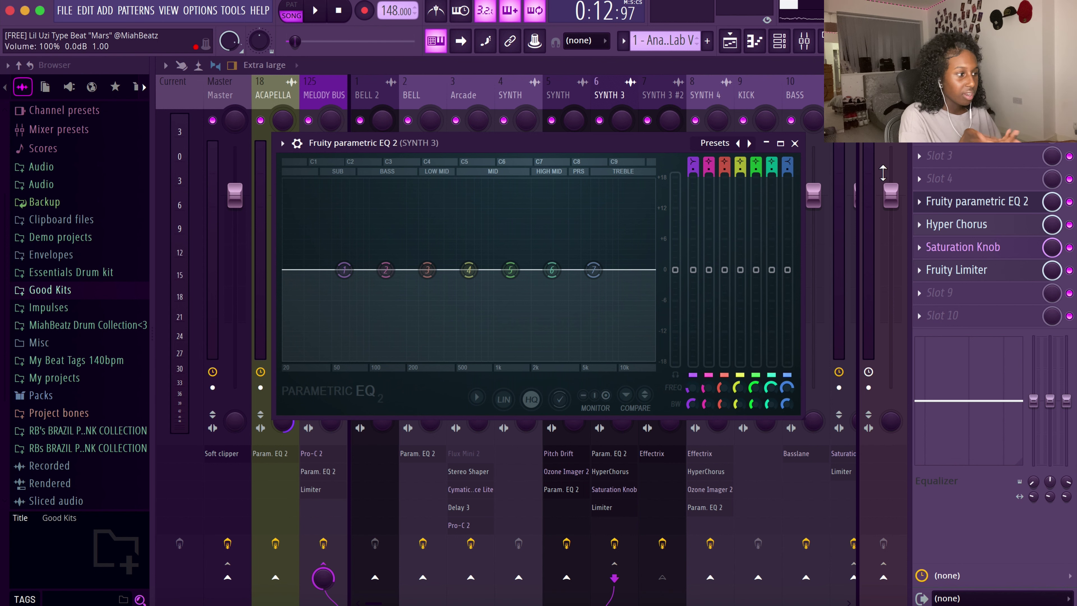
{"action": "left_click", "coordinate": [794, 143]}
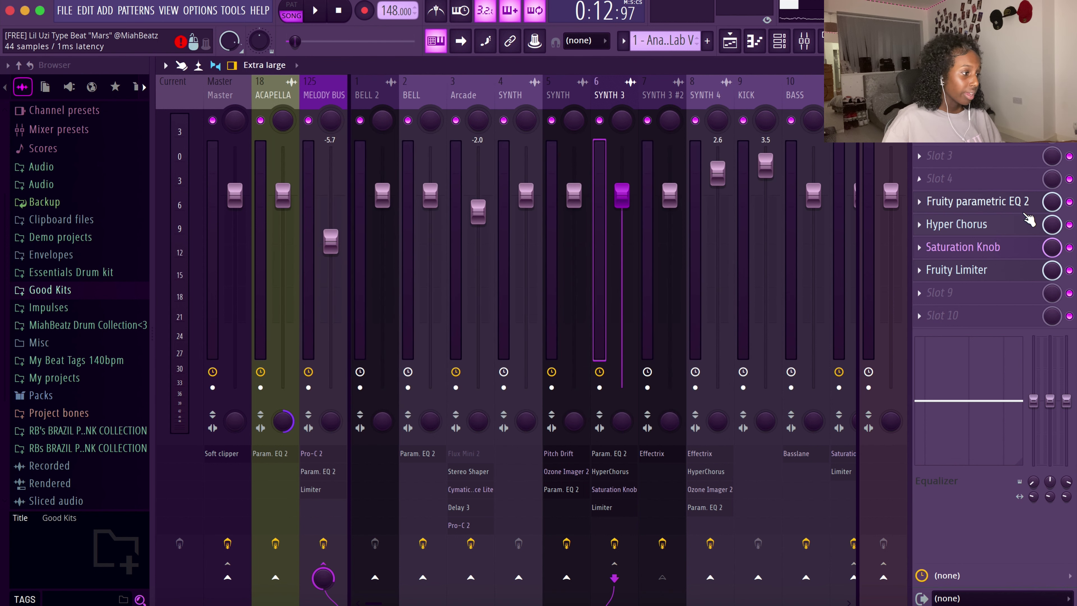
{"action": "left_click", "coordinate": [1027, 227]}
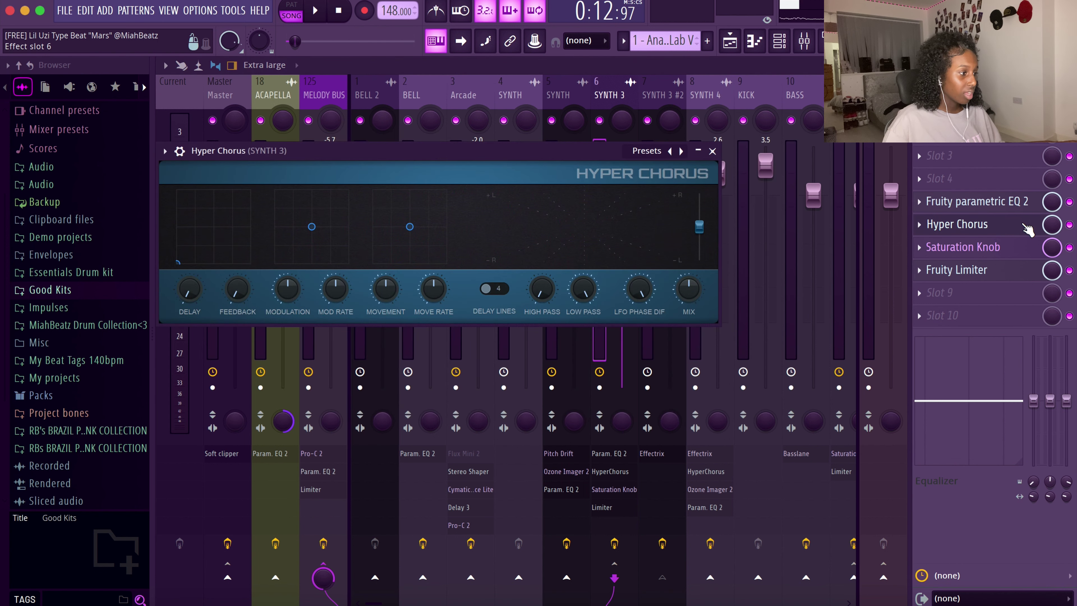
{"action": "left_click", "coordinate": [712, 150]}
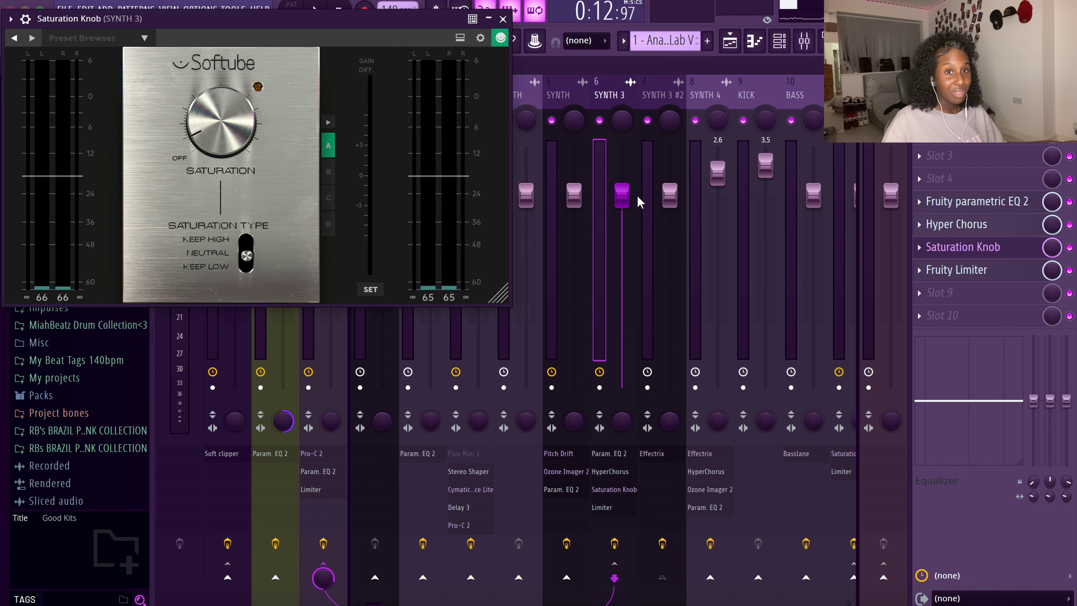
Step: Review the Saturation Knob and Fruity Limiter on the SYNTH 3 channel and check the MELODY BUS effects chain
{"action": "left_click_drag", "start_coordinate": [470, 26], "coordinate": [676, 102]}
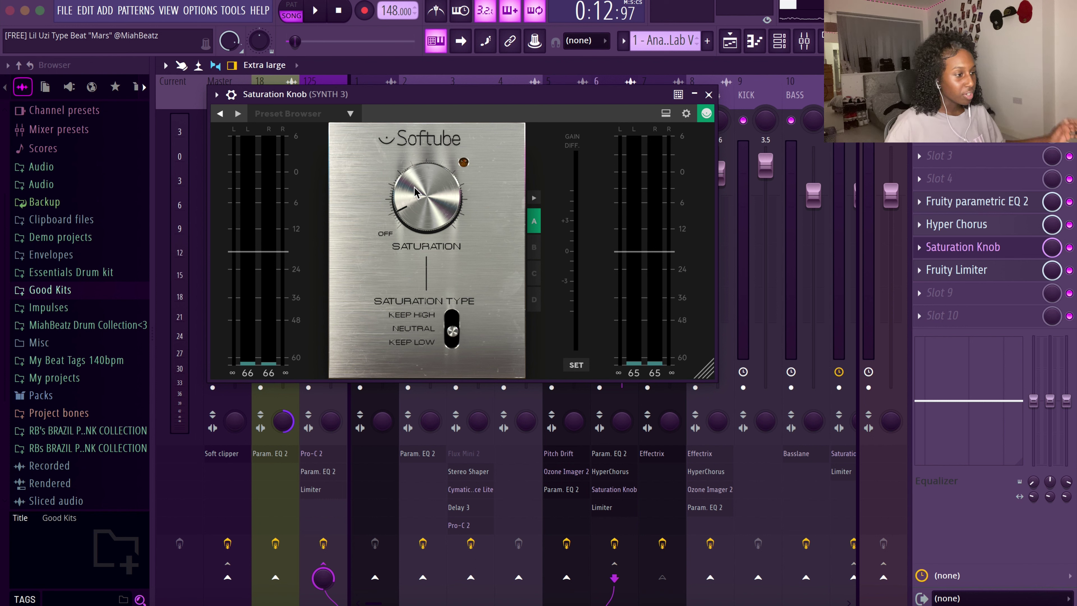
{"action": "left_click", "coordinate": [709, 92]}
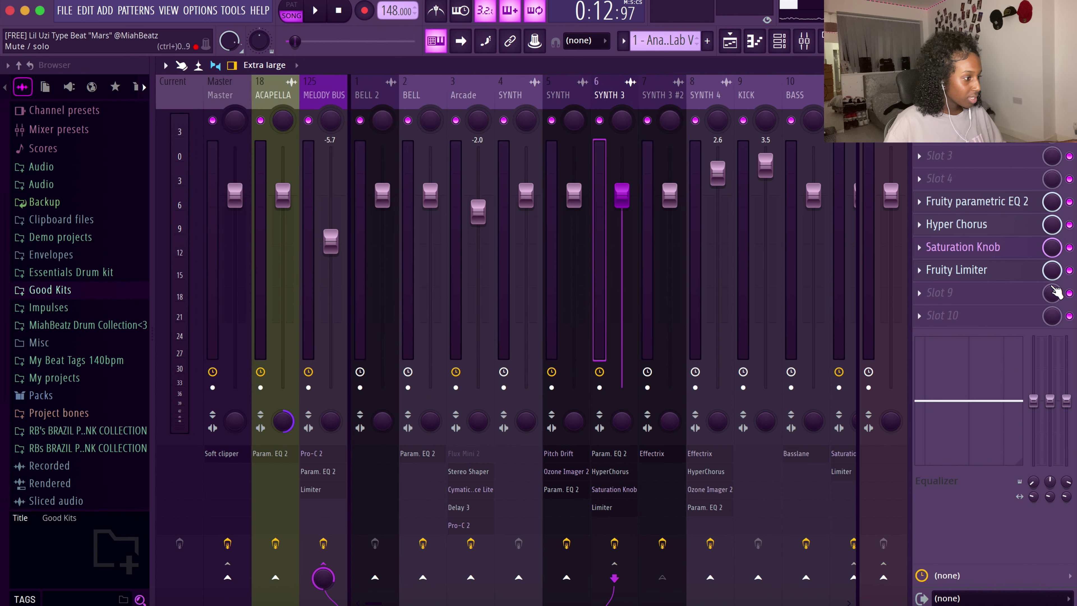
{"action": "left_click", "coordinate": [956, 269]}
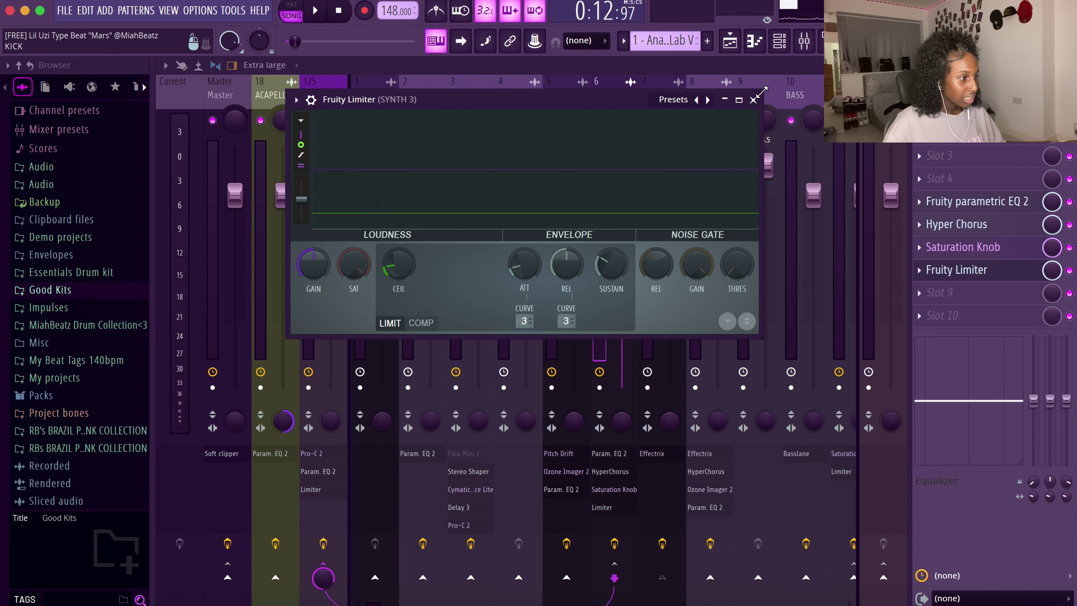
{"action": "left_click", "coordinate": [753, 100]}
{"action": "left_click", "coordinate": [319, 187]}
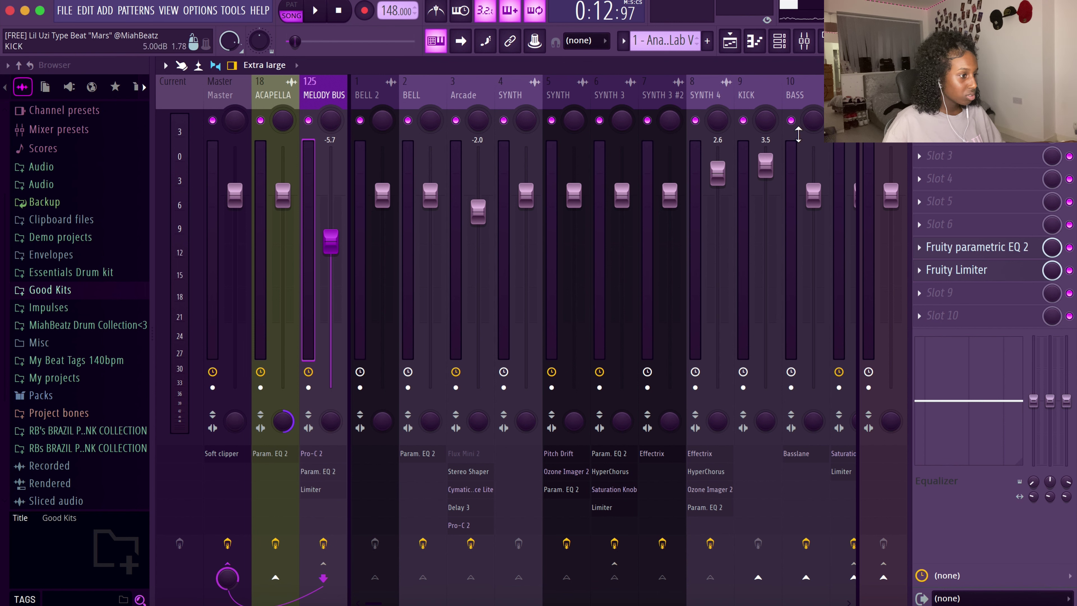
{"action": "left_click", "coordinate": [1065, 65]}
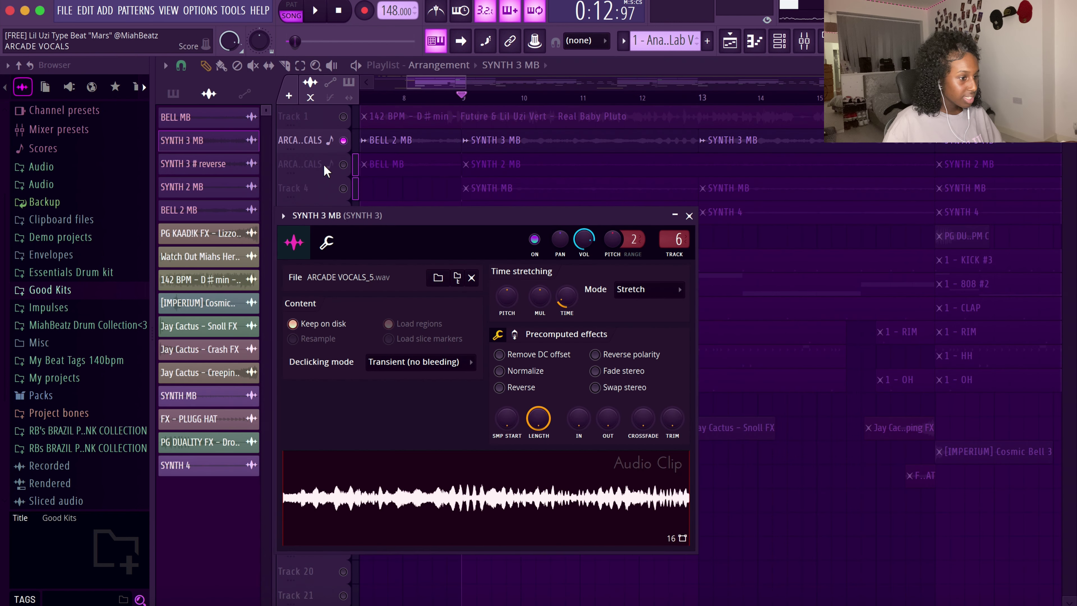
Step: Solo the playlist track holding SYNTH 2 MB and open the SYNTH 2 MB audio clip's settings
{"action": "right_click", "coordinate": [344, 164]}
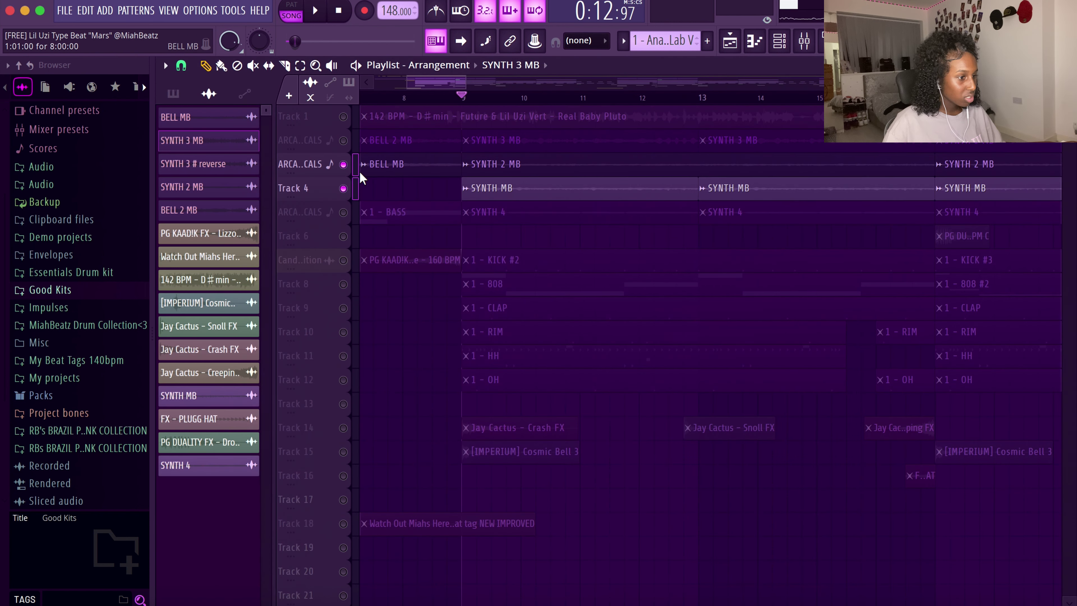
{"action": "right_click", "coordinate": [346, 165]}
{"action": "right_click", "coordinate": [343, 165]}
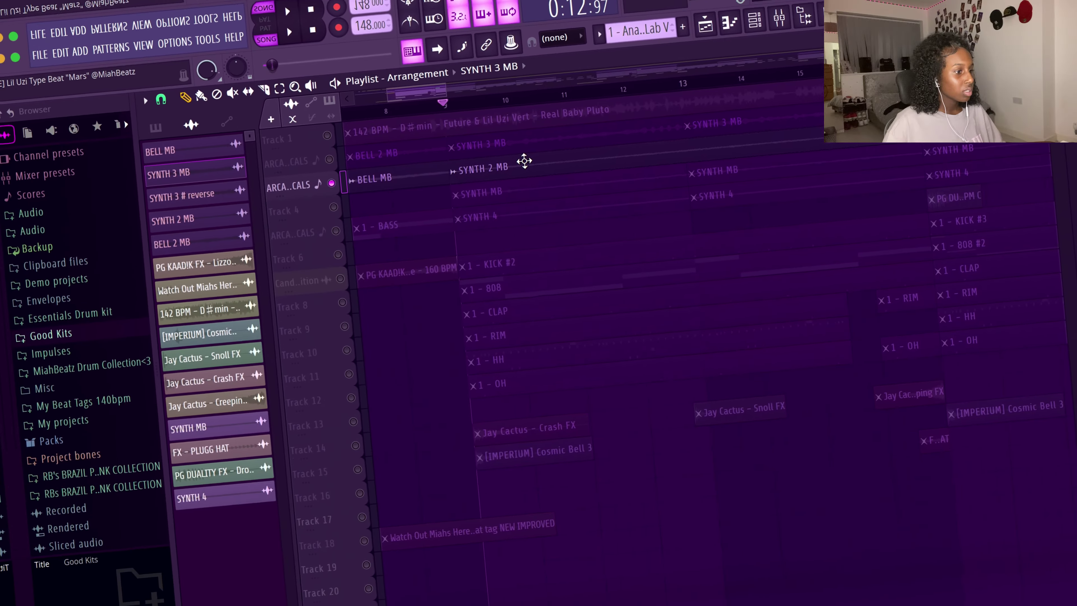
{"action": "double_click", "coordinate": [538, 160]}
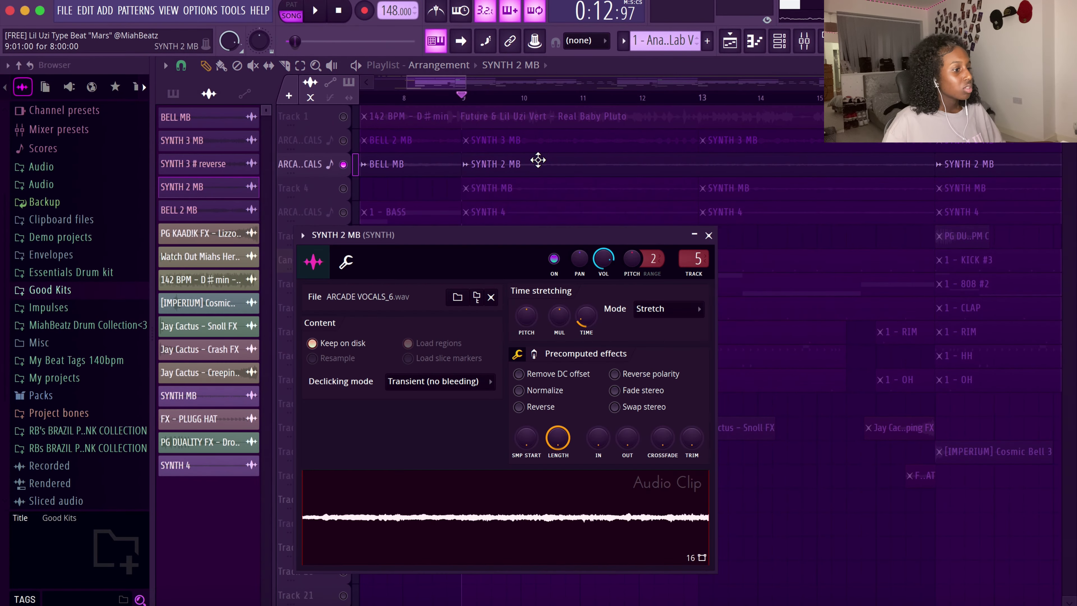
Step: Review the Ozone Imager 2 and Fruity parametric EQ 2 settings on the SYNTH 2 MB clip's mixer channel
{"action": "left_click", "coordinate": [803, 40]}
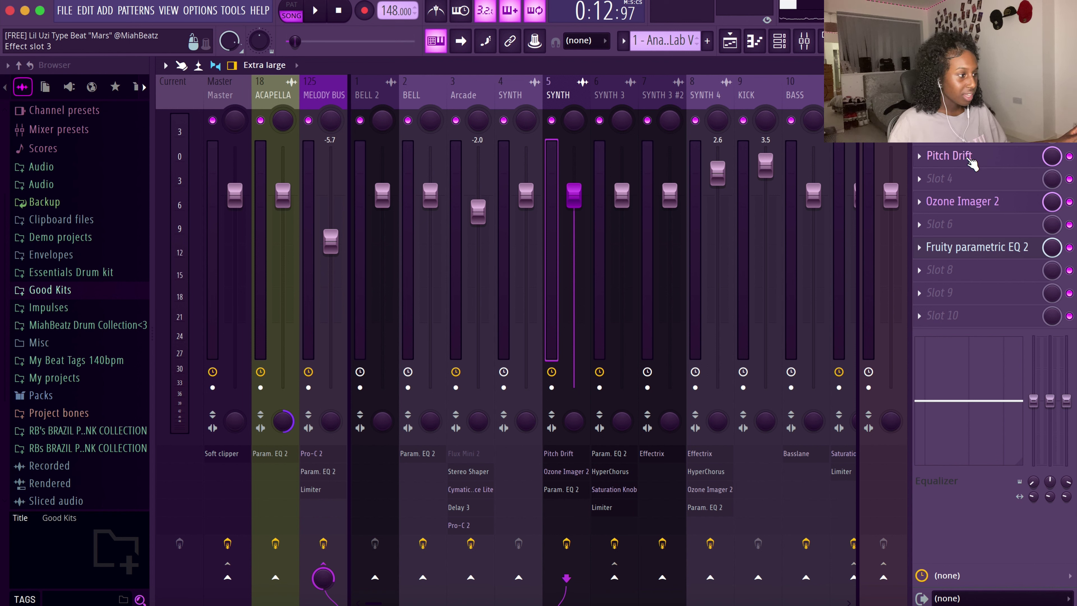
{"action": "left_click", "coordinate": [971, 202]}
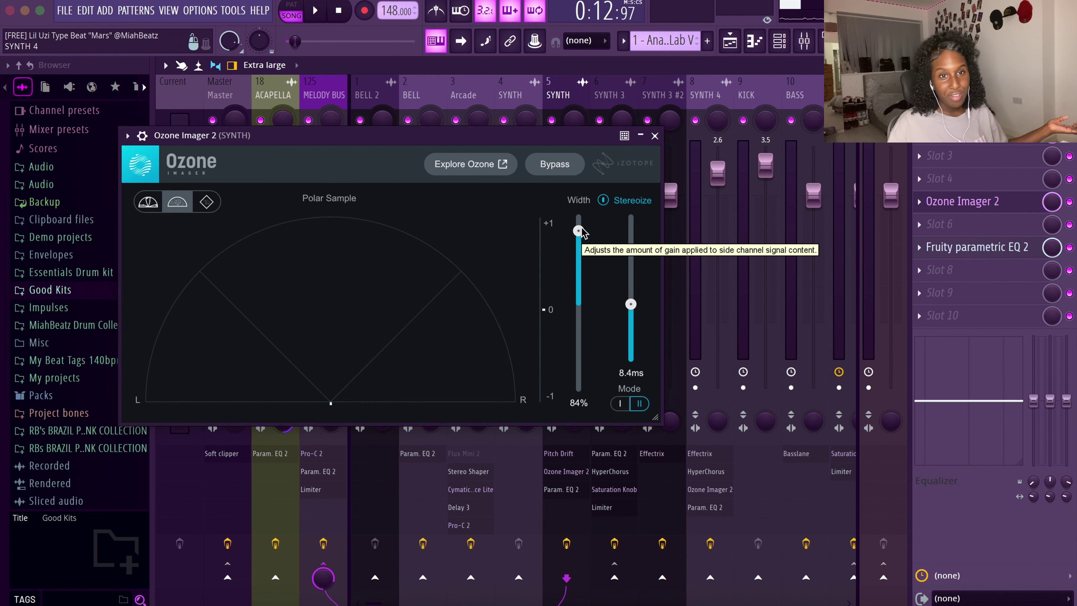
{"action": "left_click", "coordinate": [654, 135]}
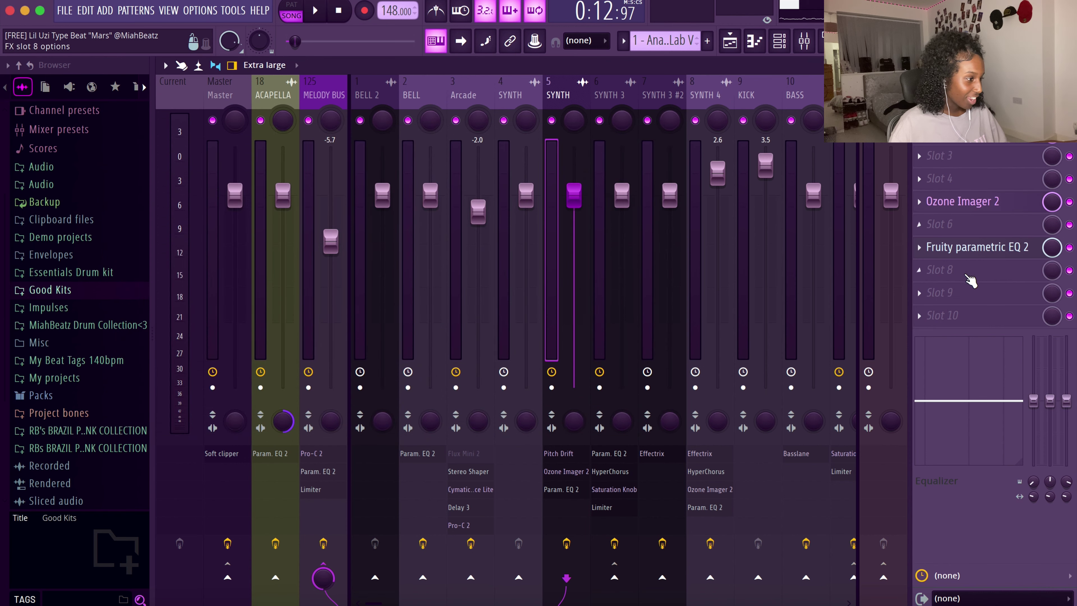
{"action": "left_click", "coordinate": [975, 247]}
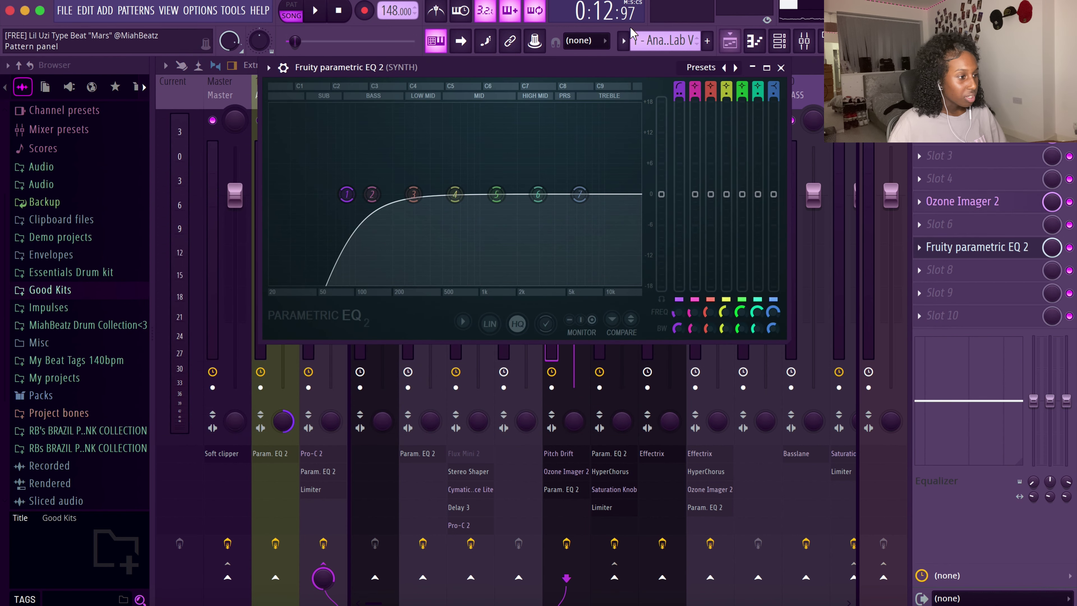
{"action": "left_click", "coordinate": [806, 38]}
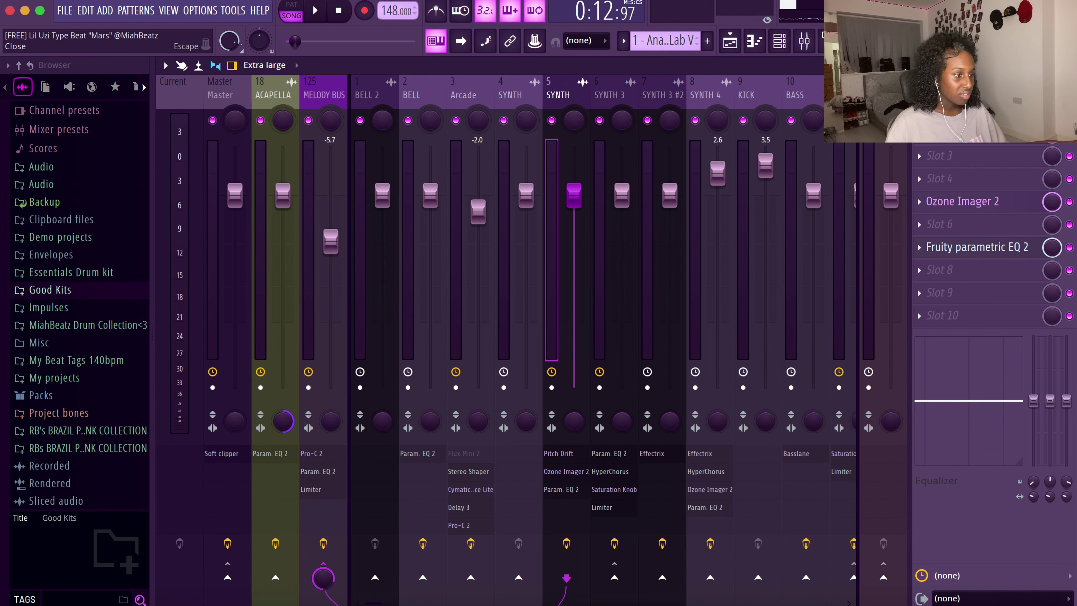
{"action": "left_click", "coordinate": [1067, 65]}
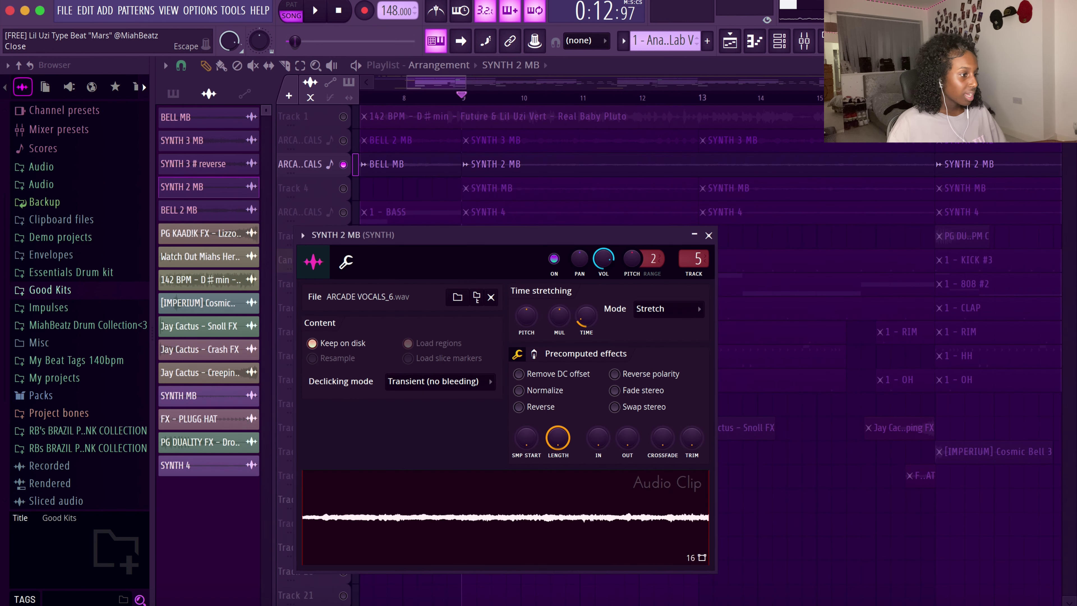
Step: Solo Track 4 to audition SYNTH MB and open the SYNTH MB audio clip's settings
{"action": "left_click", "coordinate": [708, 235]}
{"action": "right_click", "coordinate": [351, 188]}
{"action": "left_click", "coordinate": [334, 194]}
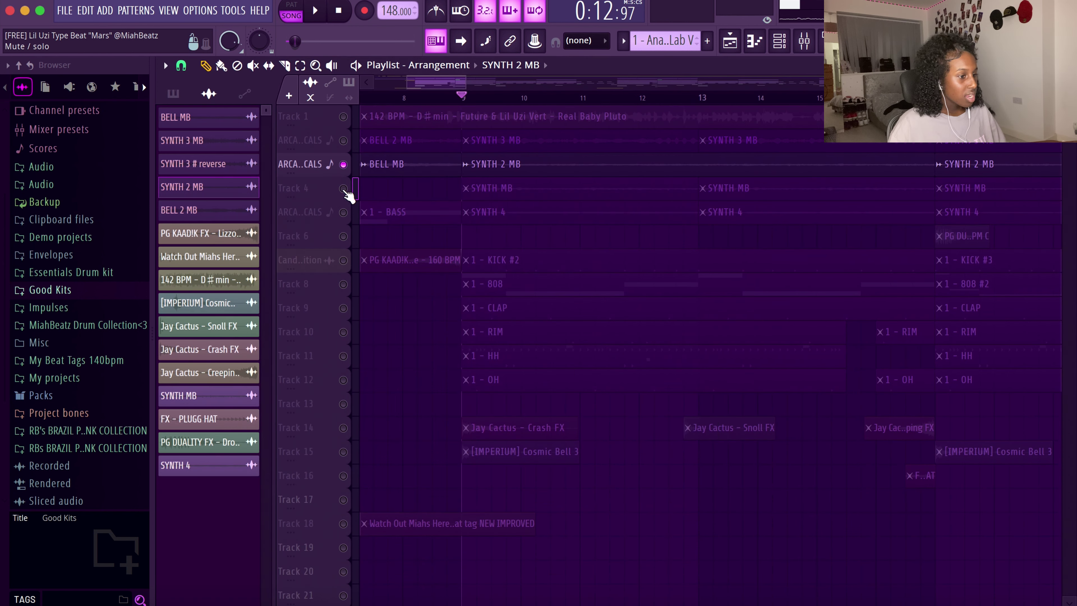
{"action": "right_click", "coordinate": [343, 189]}
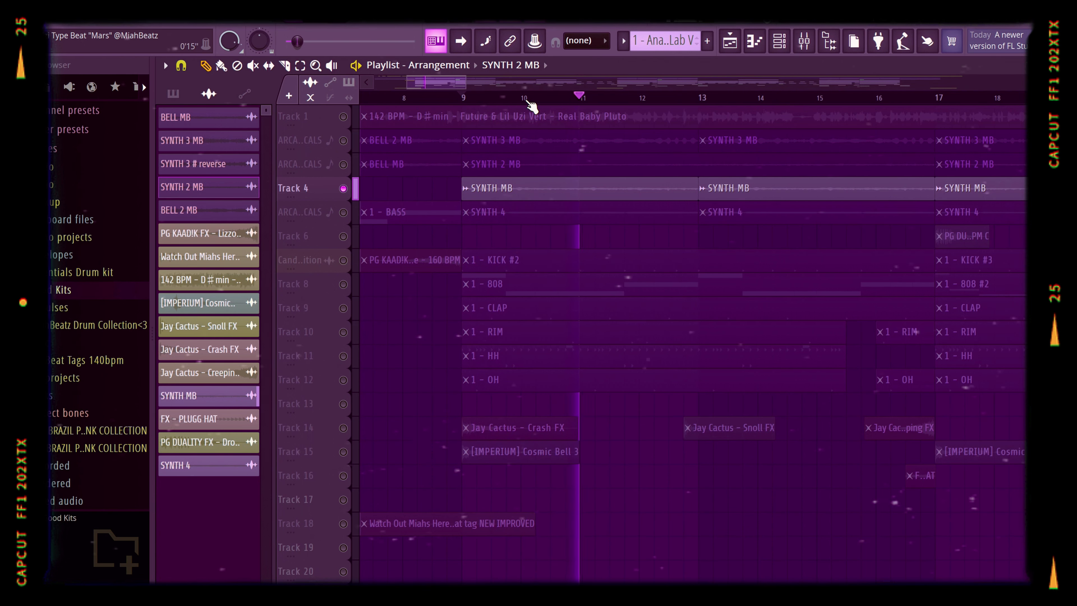
{"action": "double_click", "coordinate": [554, 193]}
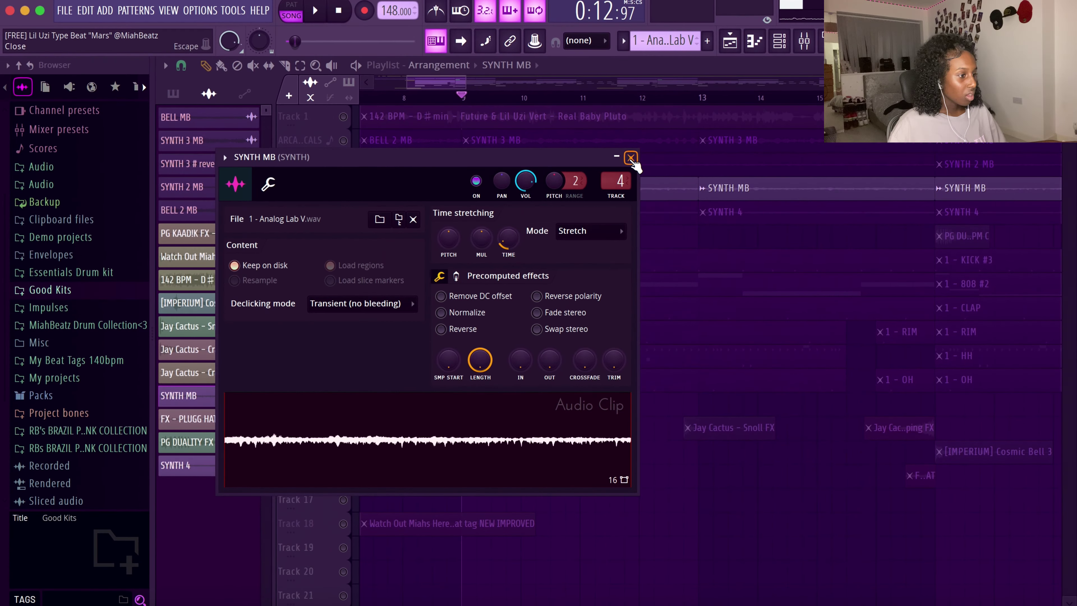
Step: Check the effect slots on the SYNTH MB clip's mixer channel and on the MELODY BUS
{"action": "left_click", "coordinate": [630, 157]}
{"action": "left_click", "coordinate": [804, 41]}
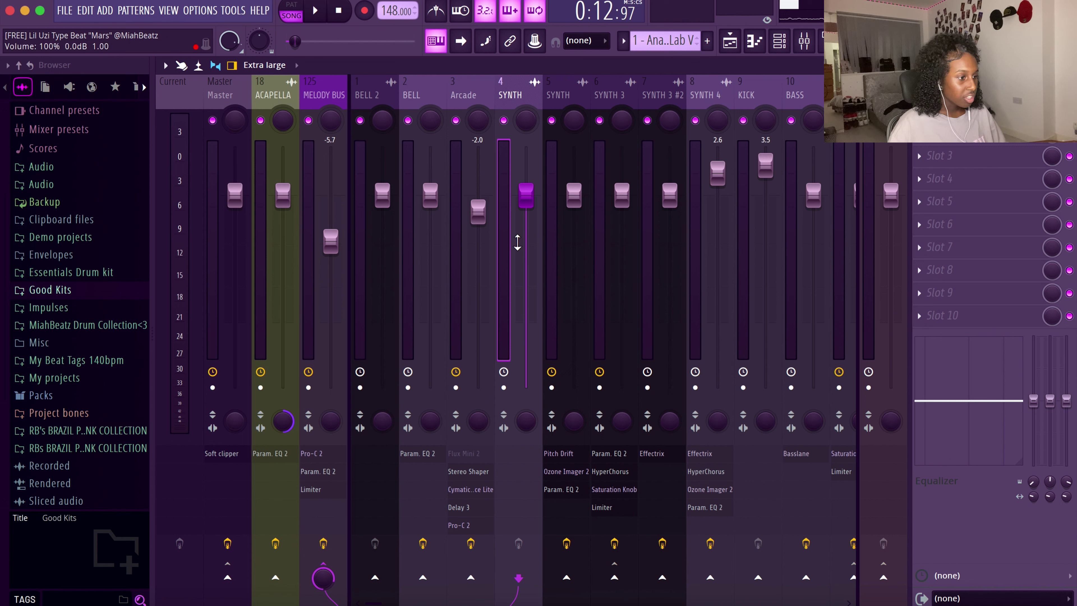
{"action": "left_click", "coordinate": [311, 248]}
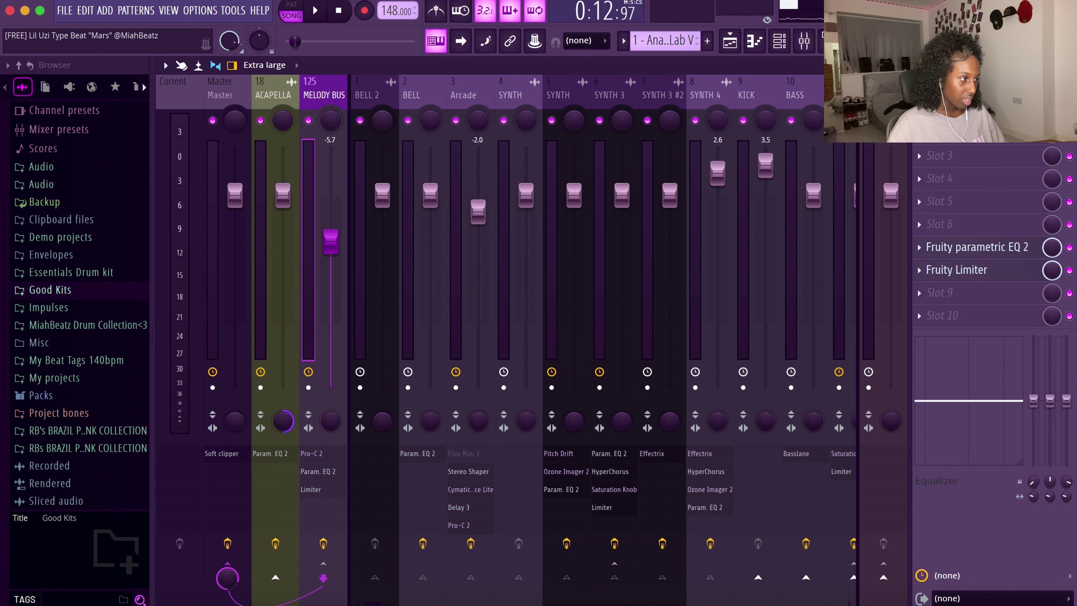
{"action": "left_click", "coordinate": [1067, 64]}
Step: Solo the playlist track holding SYNTH 4 and view the SYNTH 4 audio clip's settings
{"action": "right_click", "coordinate": [344, 213]}
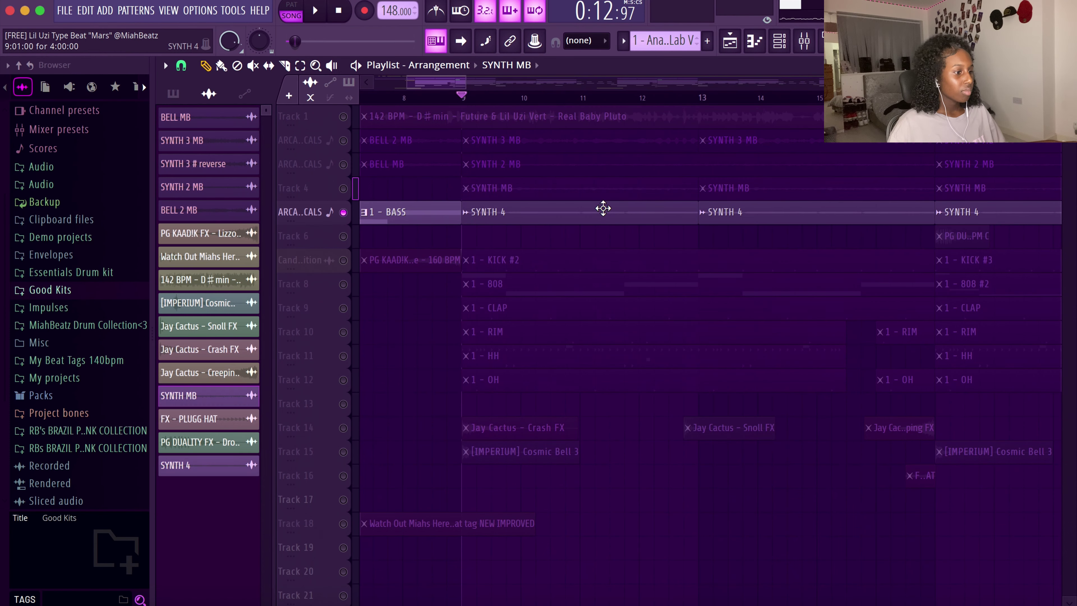
{"action": "double_click", "coordinate": [603, 208]}
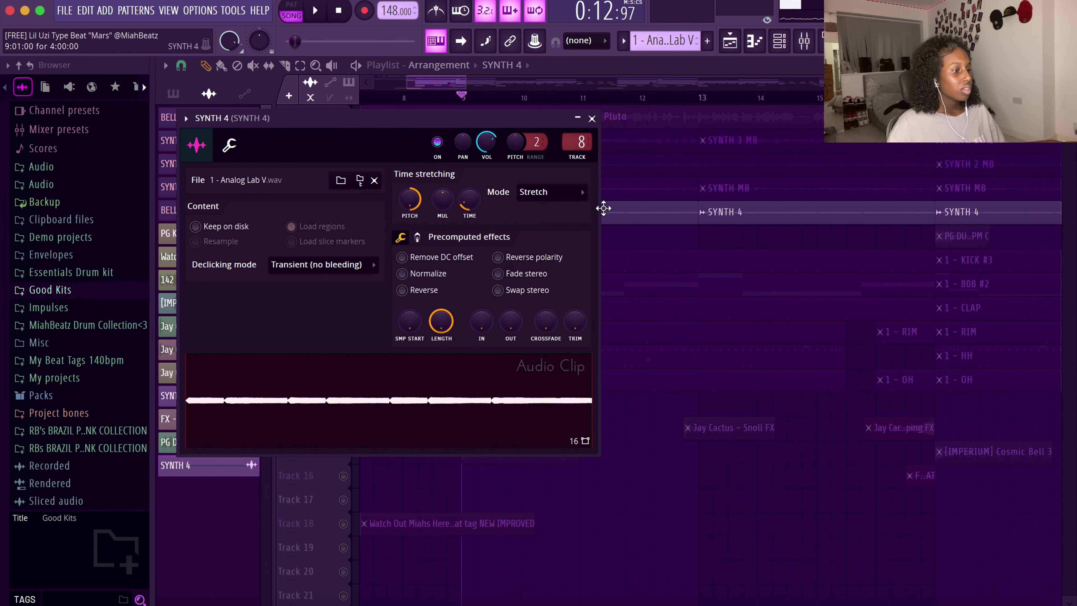
{"action": "left_click", "coordinate": [592, 119]}
Step: Review the Effectrix pattern and Fruity parametric EQ 2 curve on the SYNTH 4 mixer channel
{"action": "left_click", "coordinate": [804, 41]}
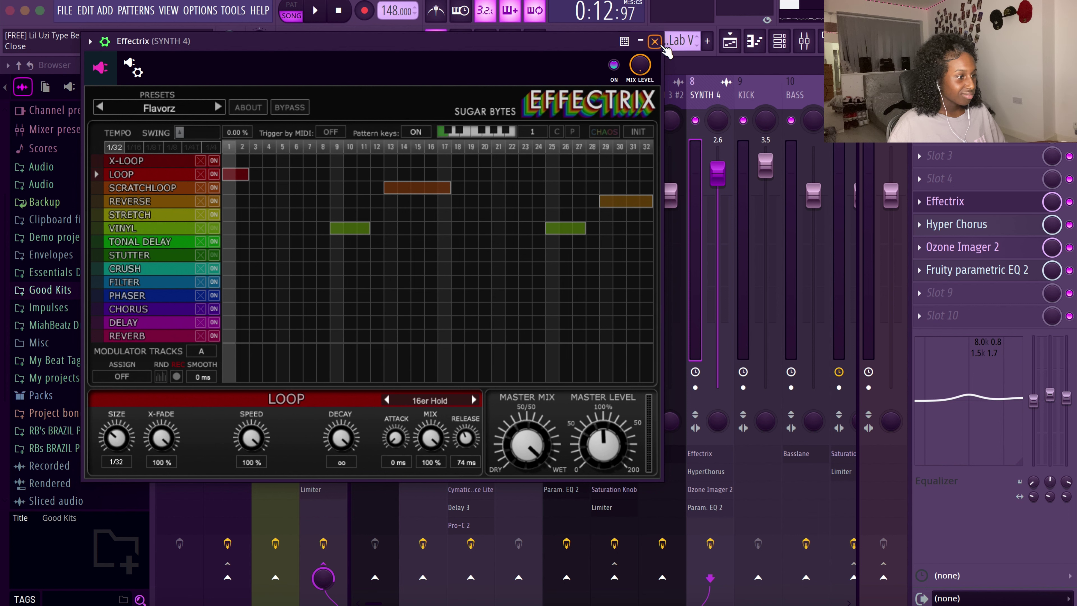
{"action": "left_click", "coordinate": [657, 43]}
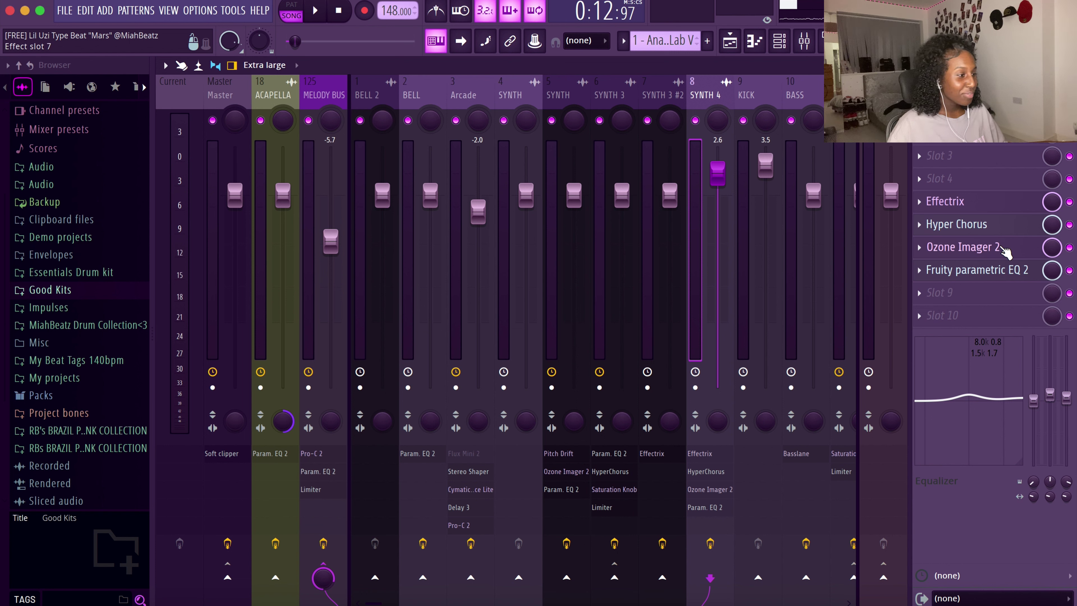
{"action": "left_click", "coordinate": [1005, 272]}
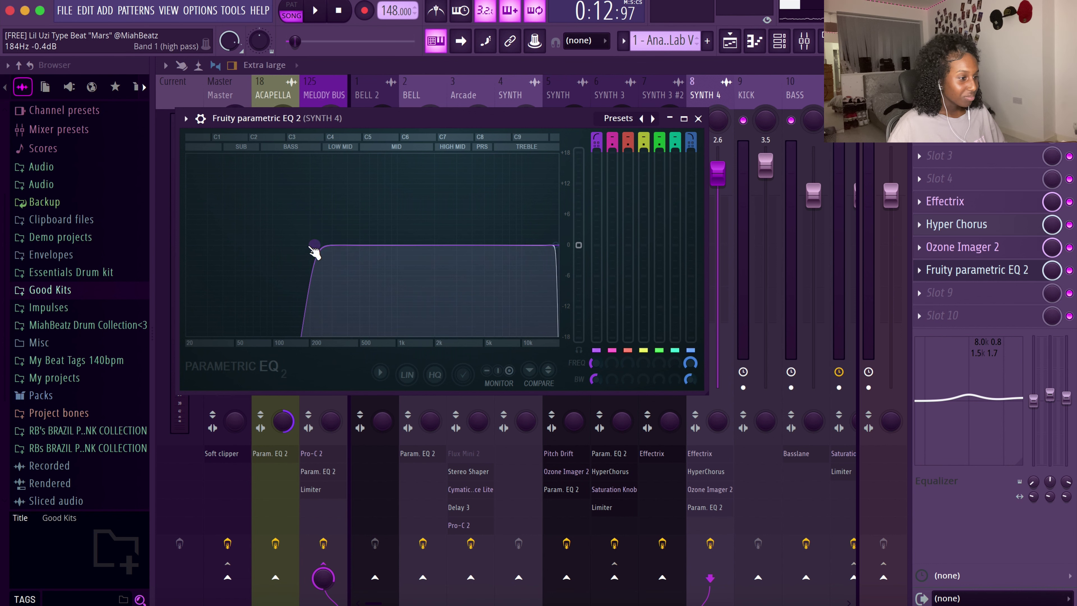
{"action": "left_click", "coordinate": [697, 119]}
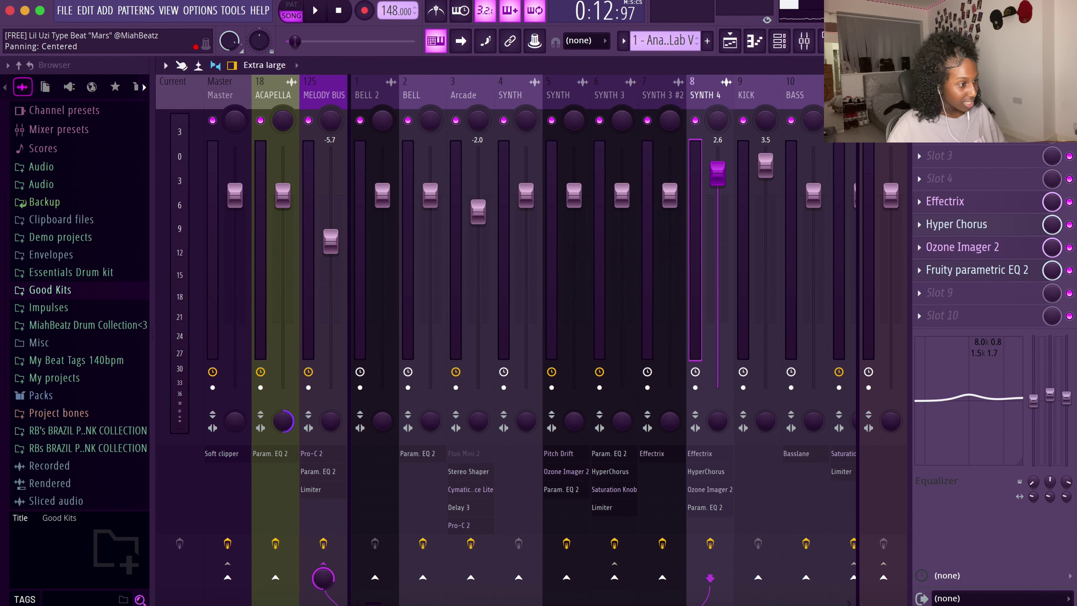
{"action": "left_click", "coordinate": [1068, 64]}
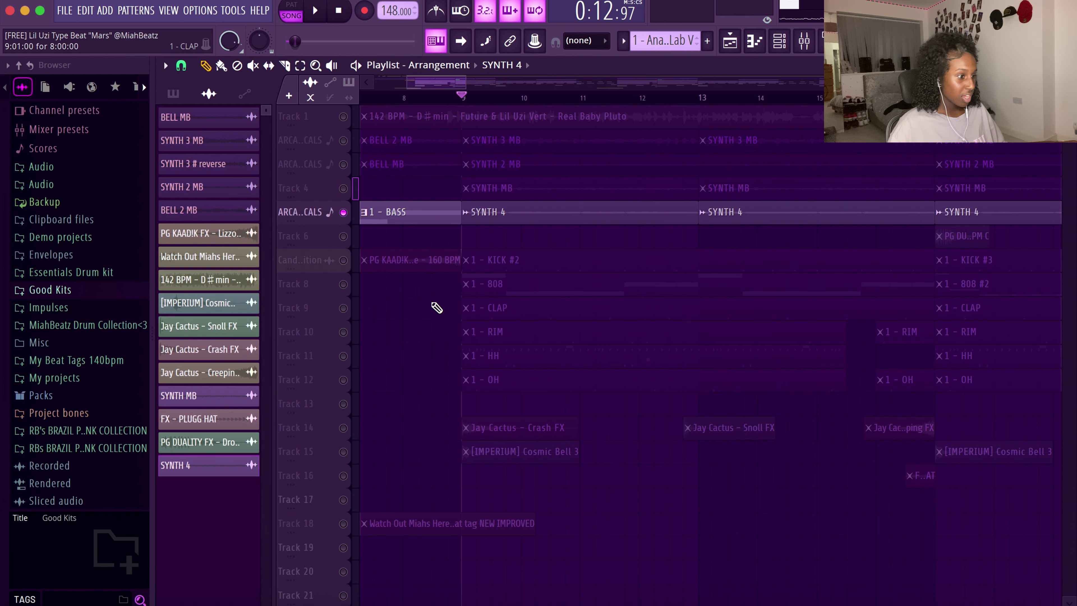
Step: Audition the KICK #2 track and the 808 track from bar 9, soloing each in turn
{"action": "right_click", "coordinate": [344, 260]}
{"action": "key", "text": "space"}
{"action": "key", "text": "space"}
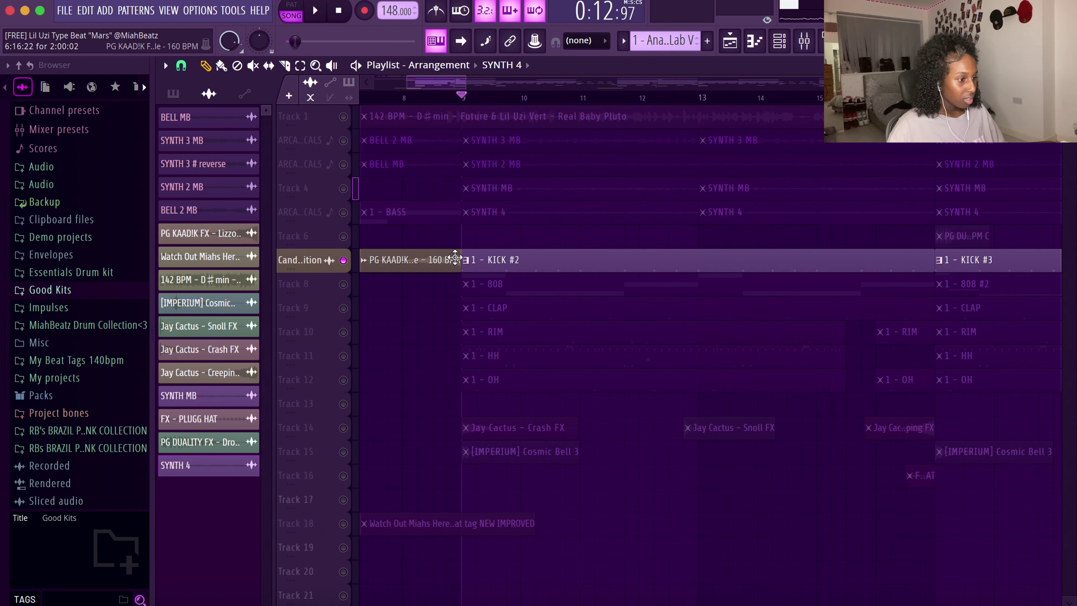
{"action": "right_click", "coordinate": [343, 284]}
{"action": "key", "text": "space"}
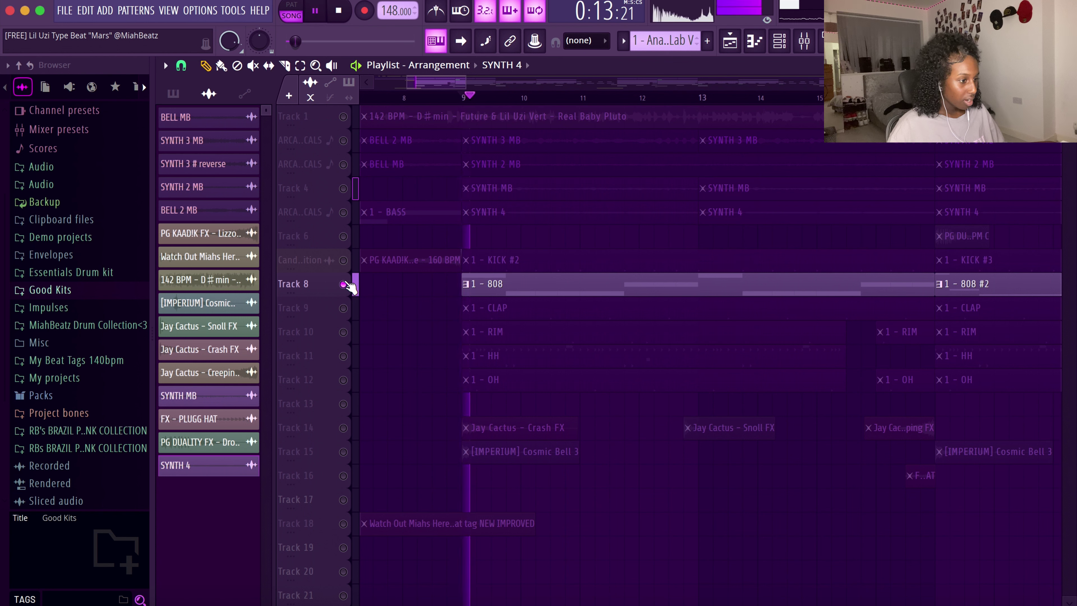
{"action": "key", "text": "space"}
Step: Audition the CLAP track soloed from bar 9, and again with the RIM track enabled alongside it
{"action": "right_click", "coordinate": [343, 308]}
{"action": "key", "text": "space"}
{"action": "key", "text": "space"}
{"action": "left_click", "coordinate": [343, 332]}
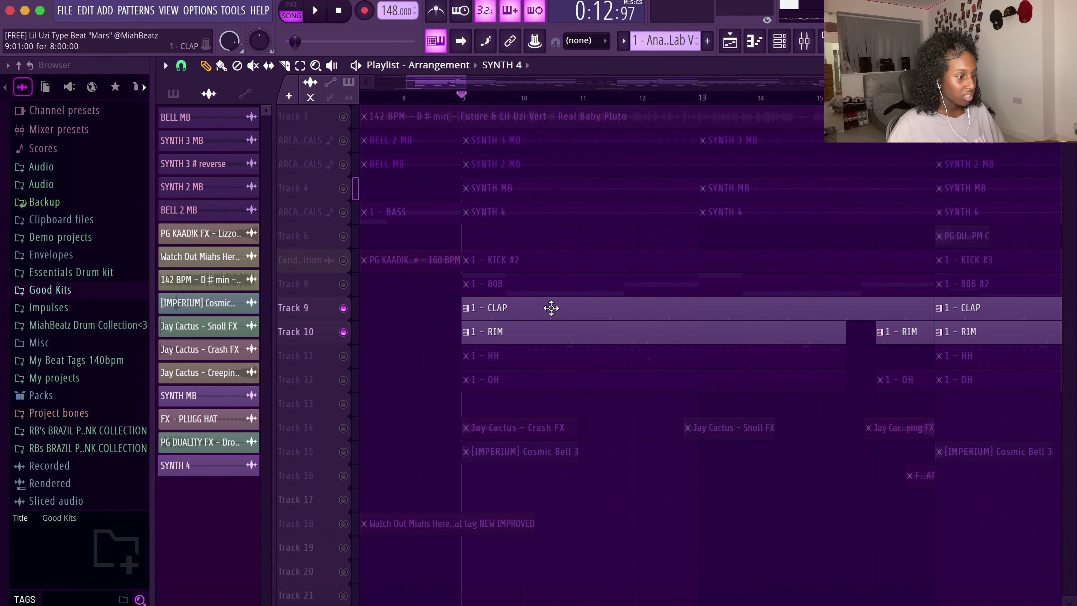
{"action": "key", "text": "space"}
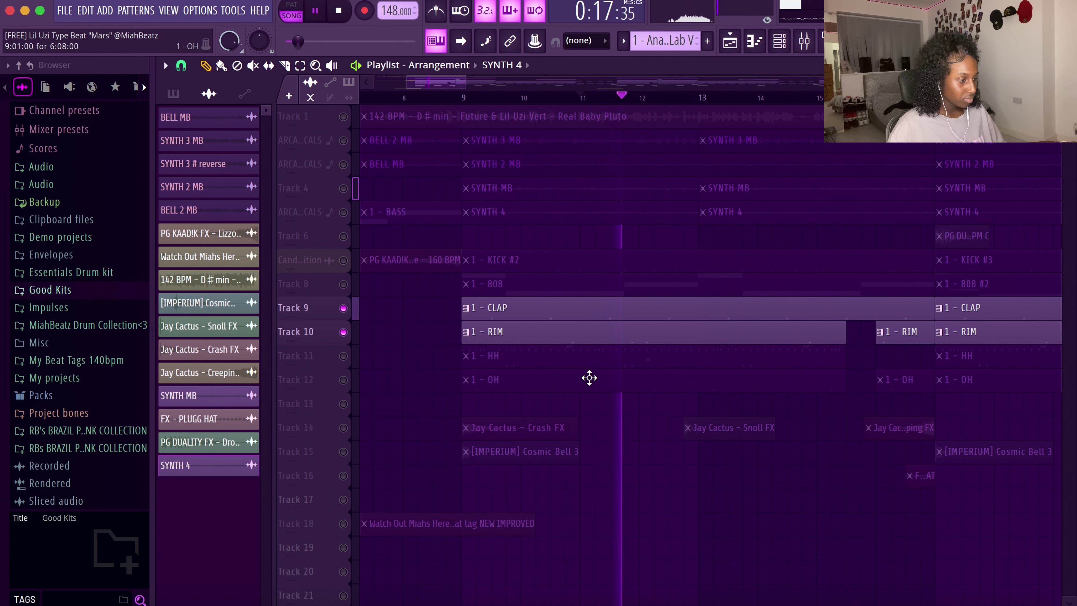
{"action": "key", "text": "space"}
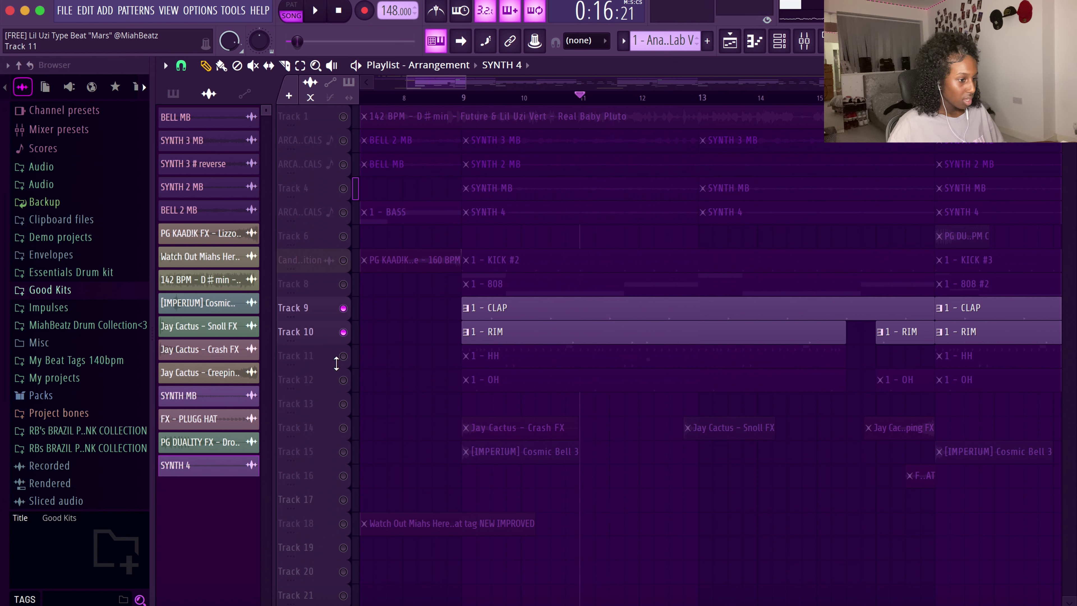
Step: Solo the HH track, view the HH pattern's notes in the piano roll, and audition it from bar 9
{"action": "right_click", "coordinate": [344, 356]}
{"action": "left_click", "coordinate": [464, 100]}
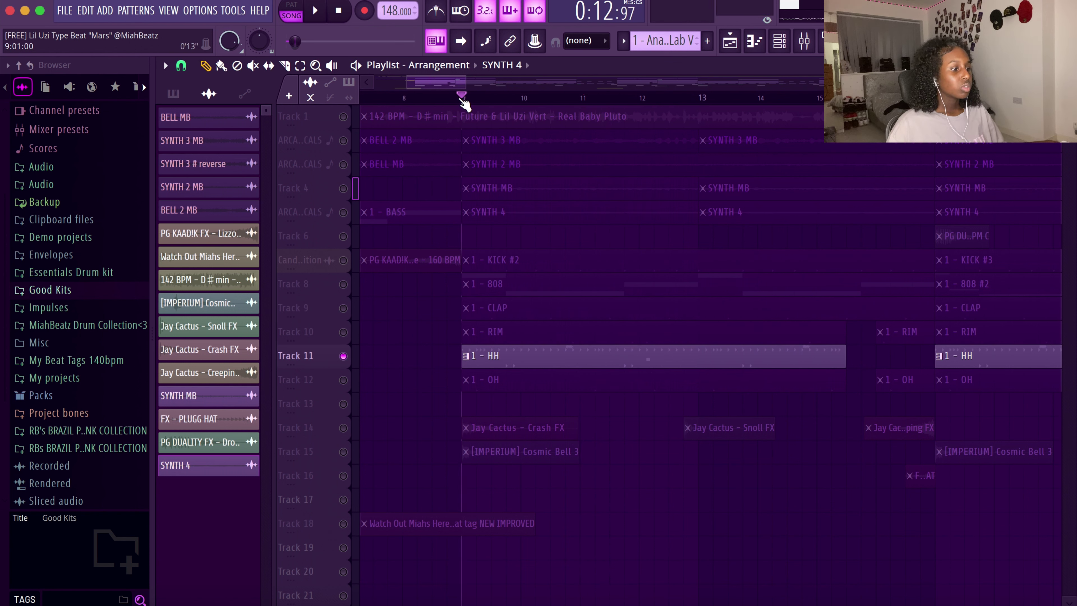
{"action": "double_click", "coordinate": [589, 355]}
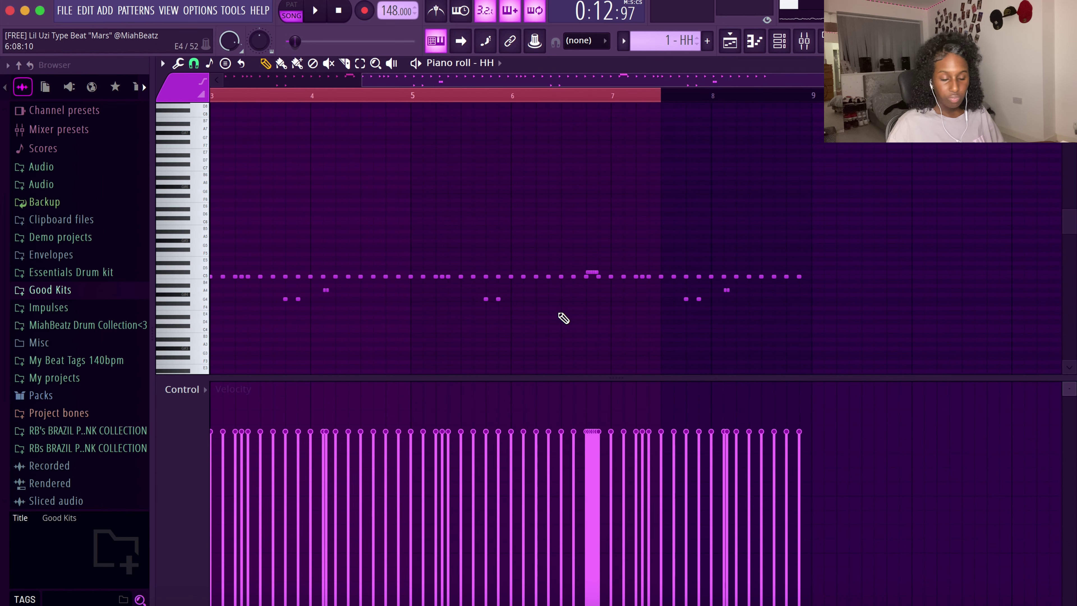
{"action": "right_click", "coordinate": [559, 313], "text": "ctrl"}
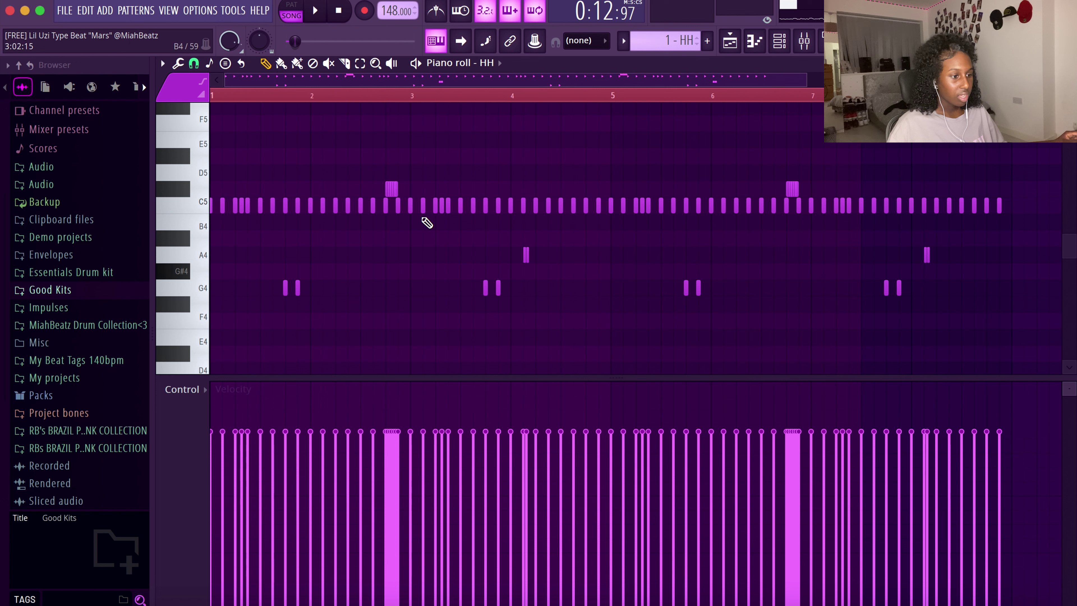
{"action": "key", "text": "space"}
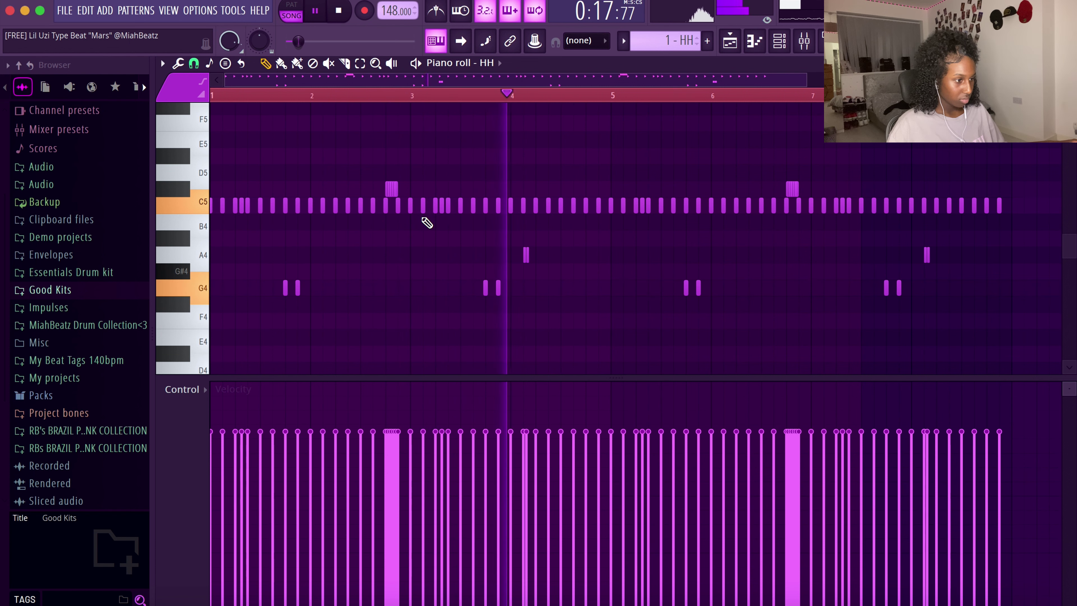
{"action": "key", "text": "space"}
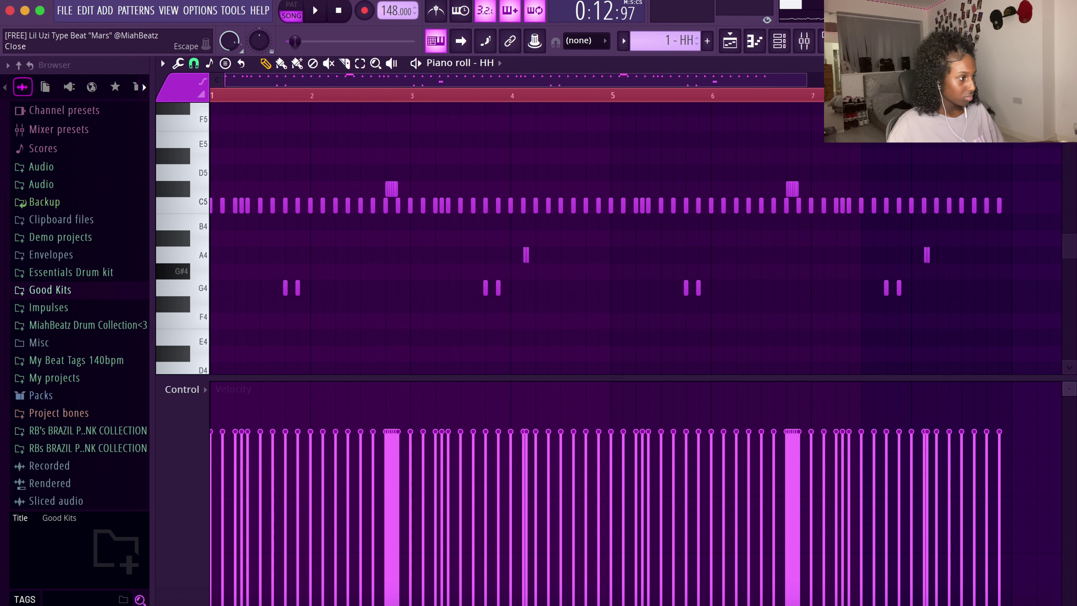
Step: Return to the playlist and audition the OH track soloed from bar 9
{"action": "key", "text": "F5"}
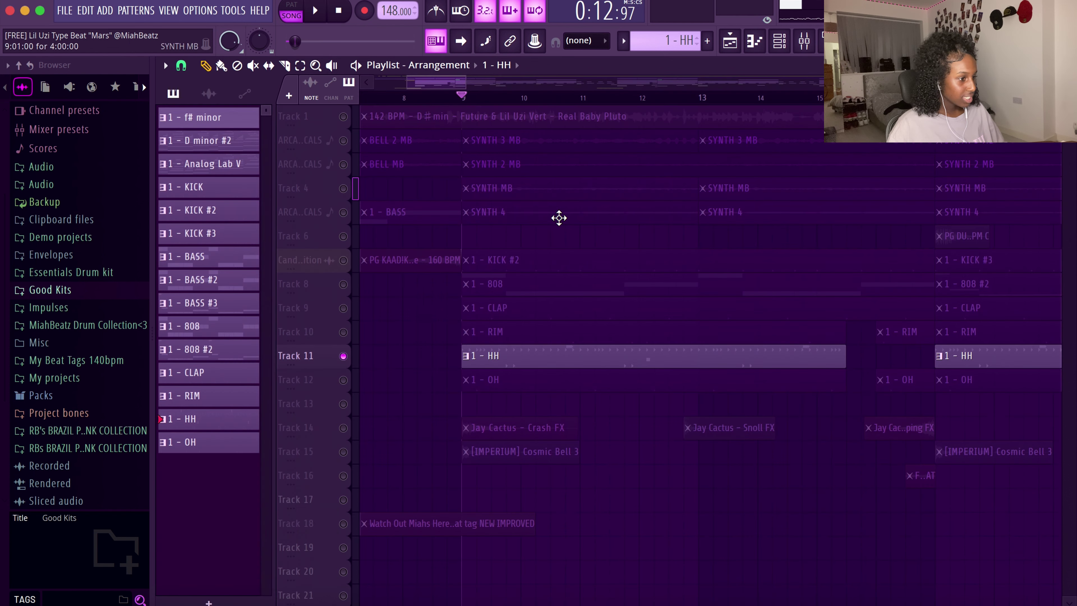
{"action": "right_click", "coordinate": [344, 380]}
{"action": "key", "text": "space"}
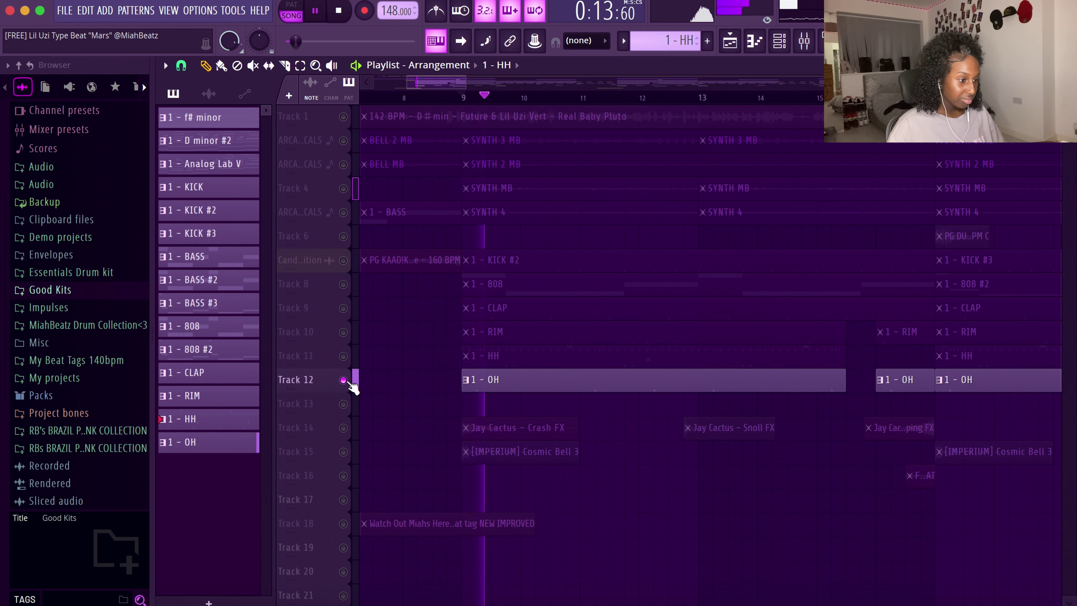
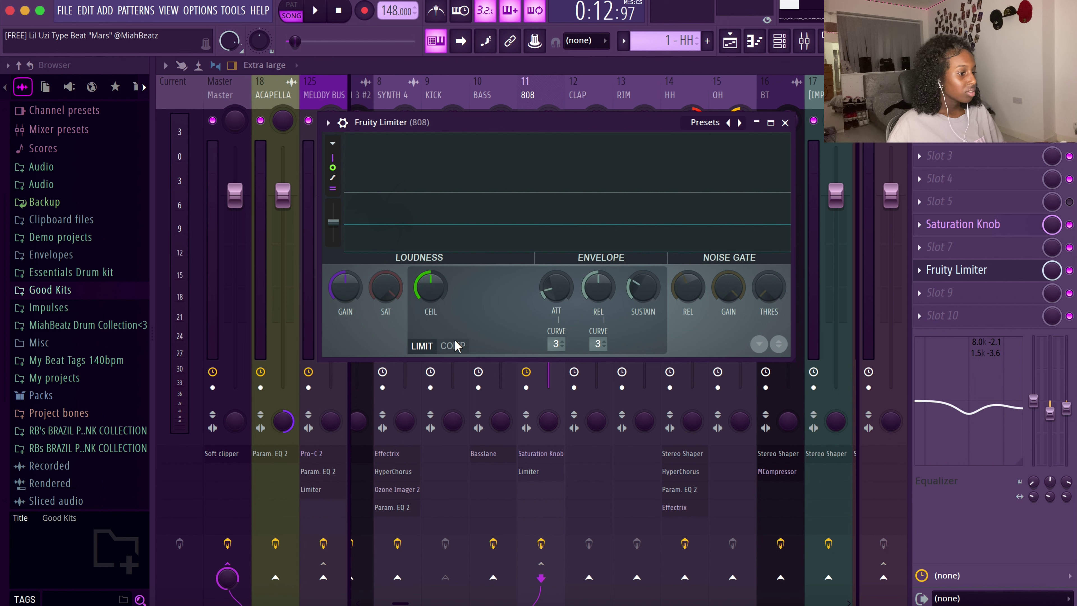
Step: View the compressor and sidechain settings of the 808 channel's Fruity Limiter, and audition the KICK and 808 mixer channels soloed together
{"action": "left_click", "coordinate": [443, 346]}
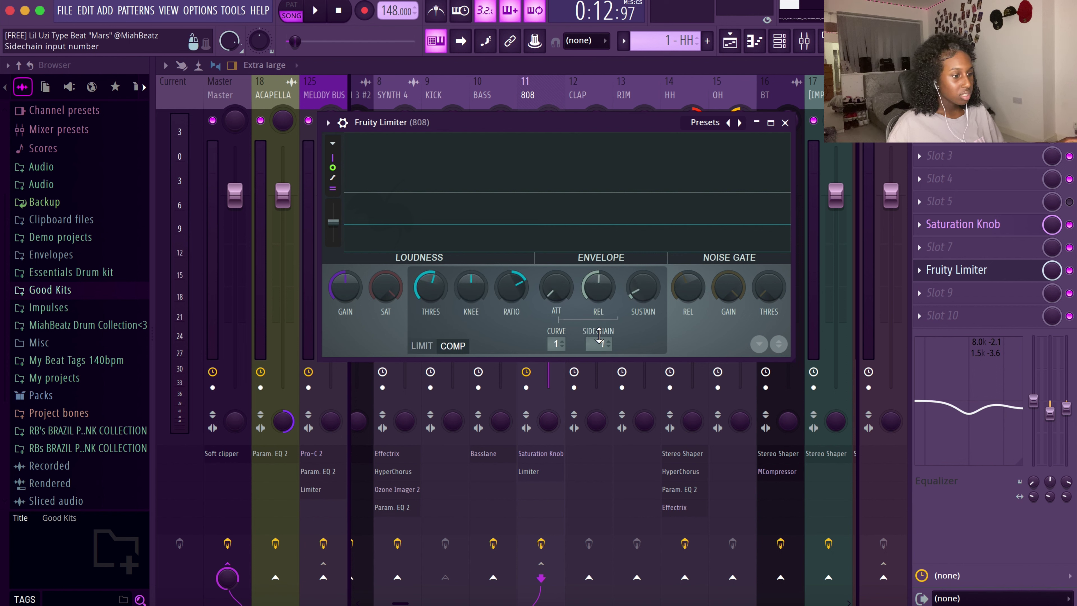
{"action": "left_click", "coordinate": [785, 123]}
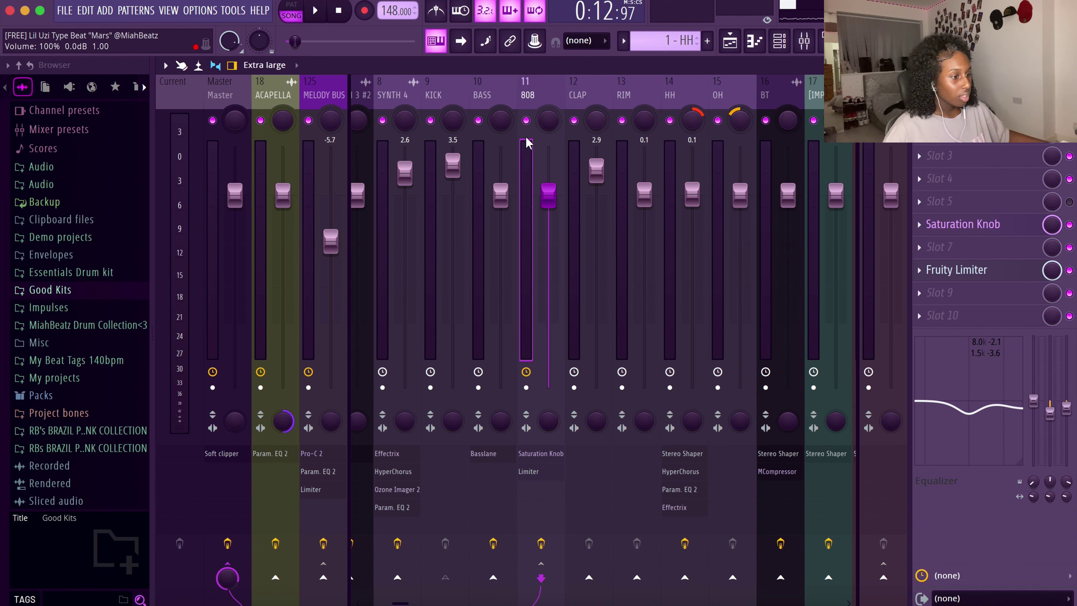
{"action": "right_click", "coordinate": [430, 121]}
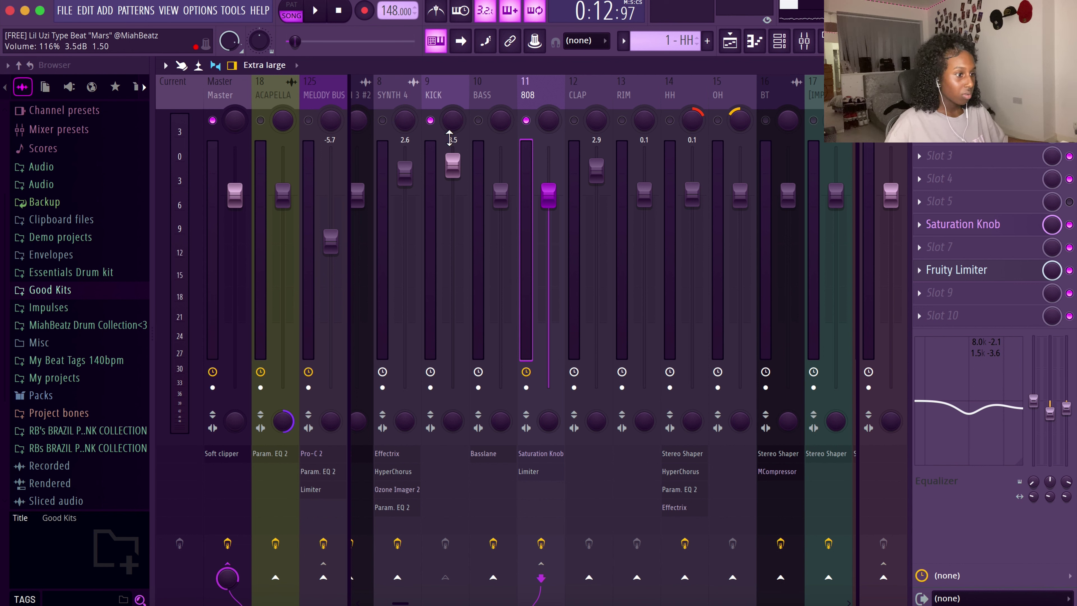
{"action": "key", "text": "space"}
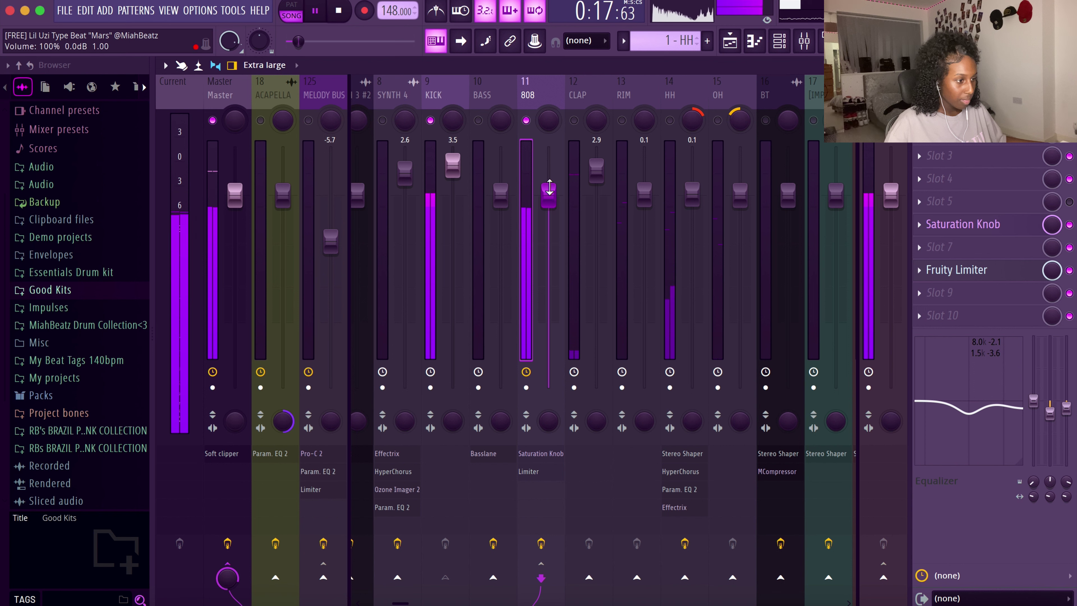
{"action": "key", "text": "space"}
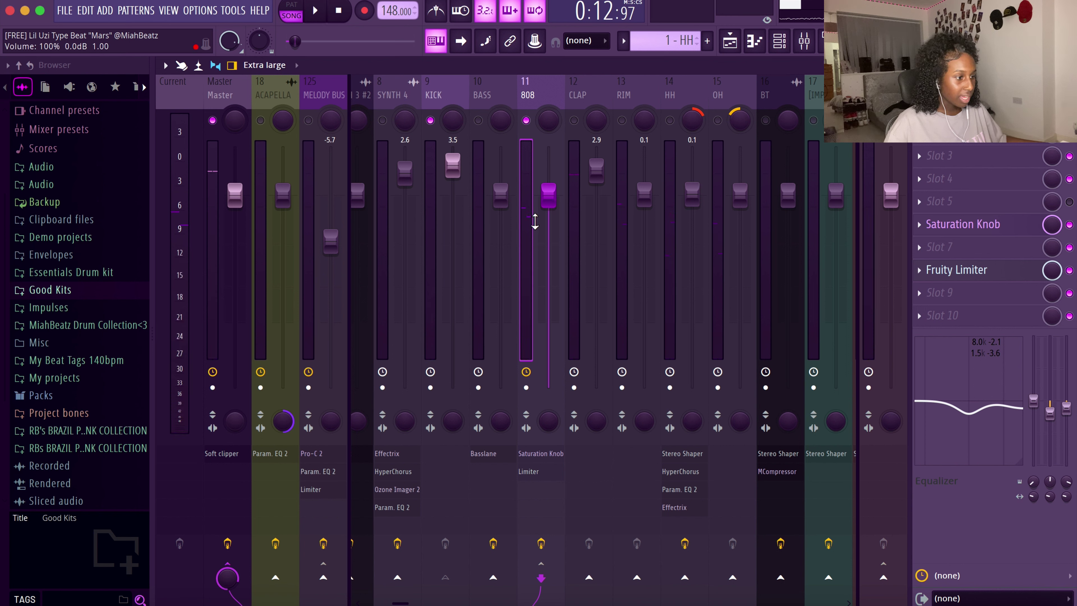
{"action": "key", "text": "space"}
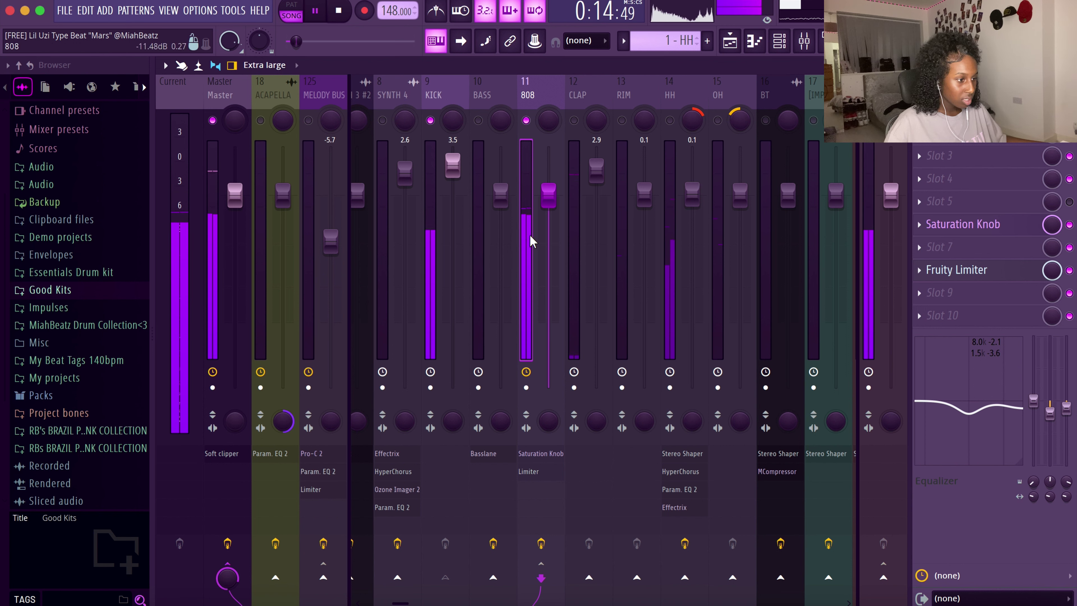
{"action": "key", "text": "space"}
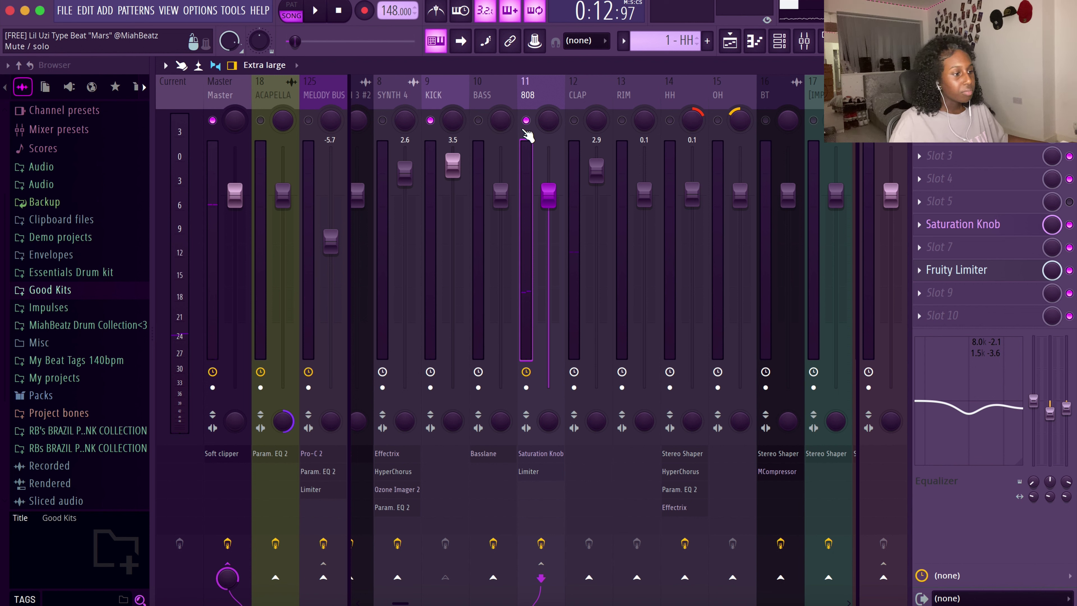
Step: Solo the CLAP and HH mixer channels in turn and view the Fruity Stereo Shaper on the HH channel
{"action": "right_click", "coordinate": [575, 121]}
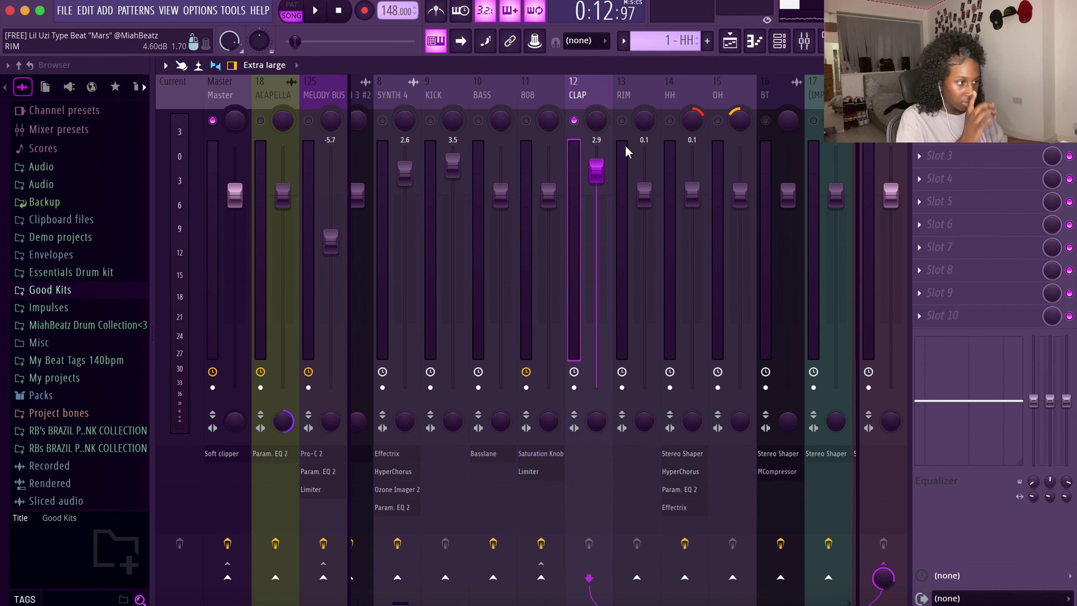
{"action": "left_click", "coordinate": [621, 120]}
{"action": "right_click", "coordinate": [670, 121]}
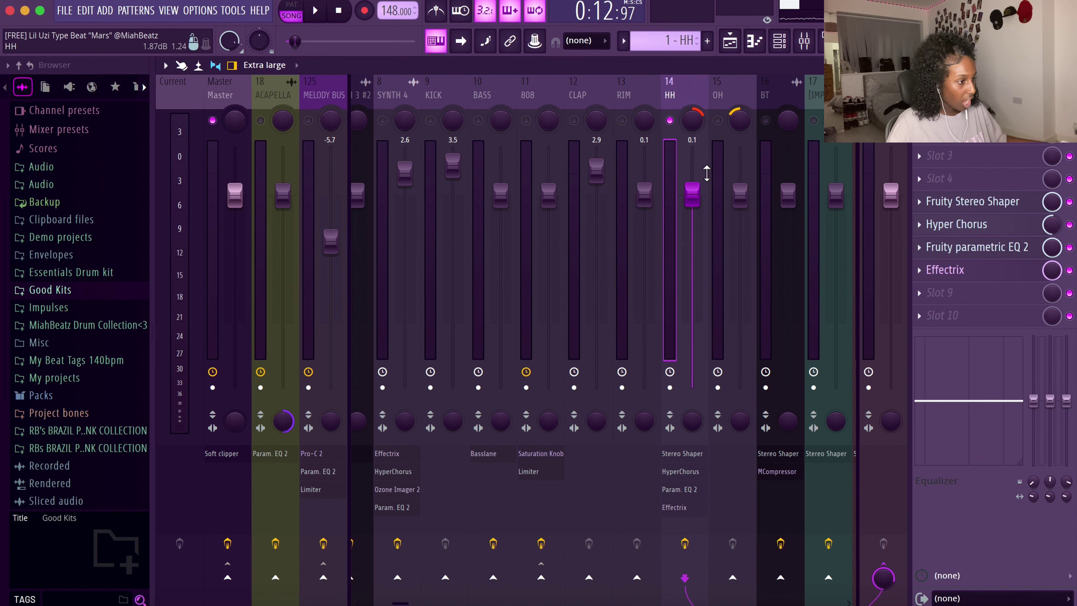
{"action": "left_click", "coordinate": [946, 202]}
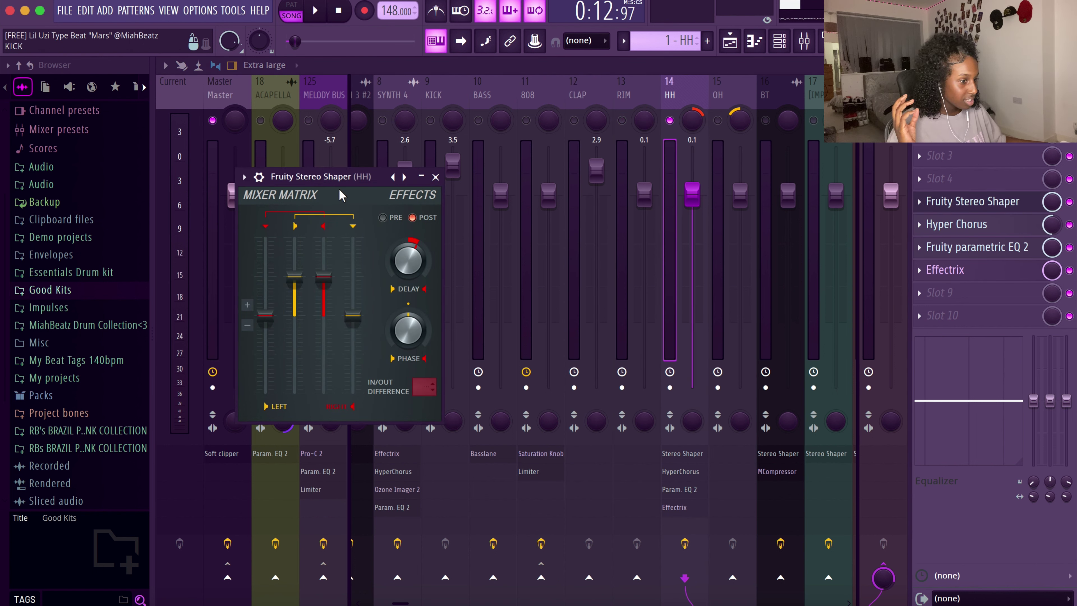
{"action": "left_click", "coordinate": [435, 177]}
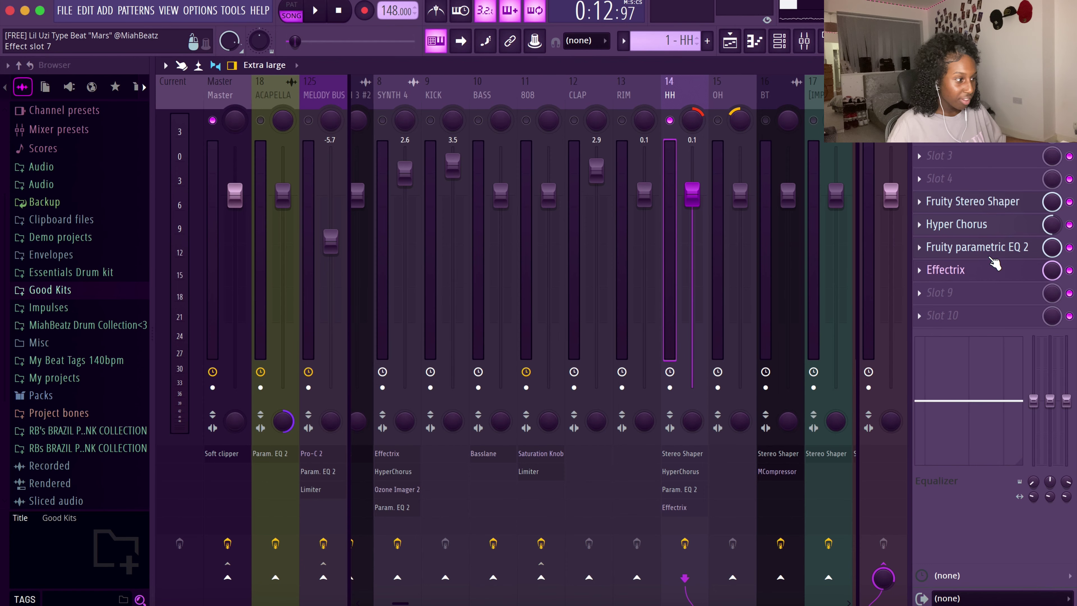
Step: Review the Fruity parametric EQ 2 curve and the Effectrix pattern on the HH mixer channel
{"action": "left_click", "coordinate": [987, 254]}
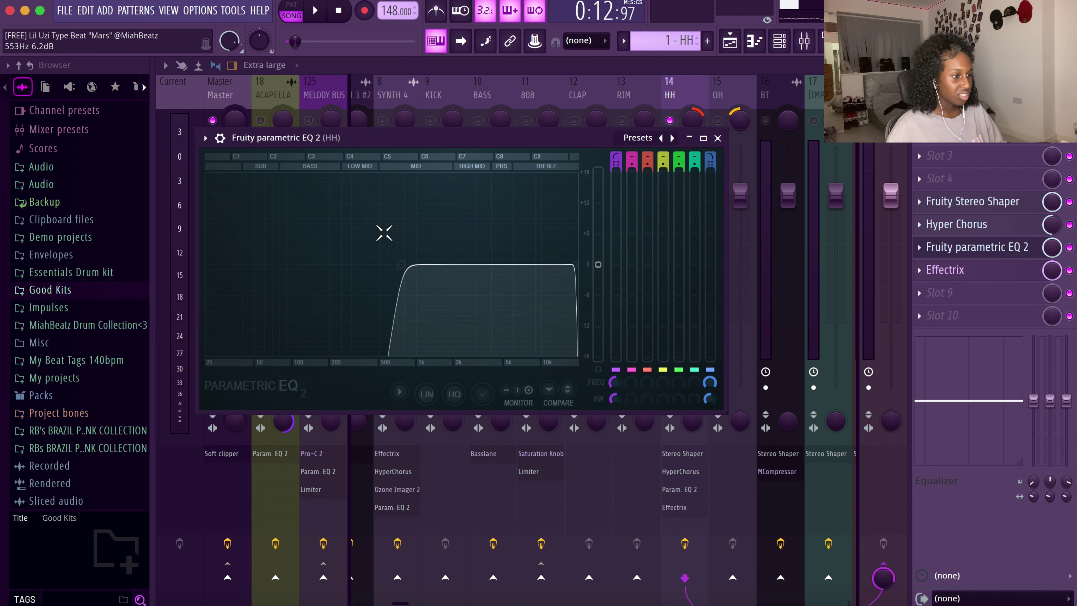
{"action": "left_click", "coordinate": [718, 138]}
{"action": "left_click", "coordinate": [1011, 276]}
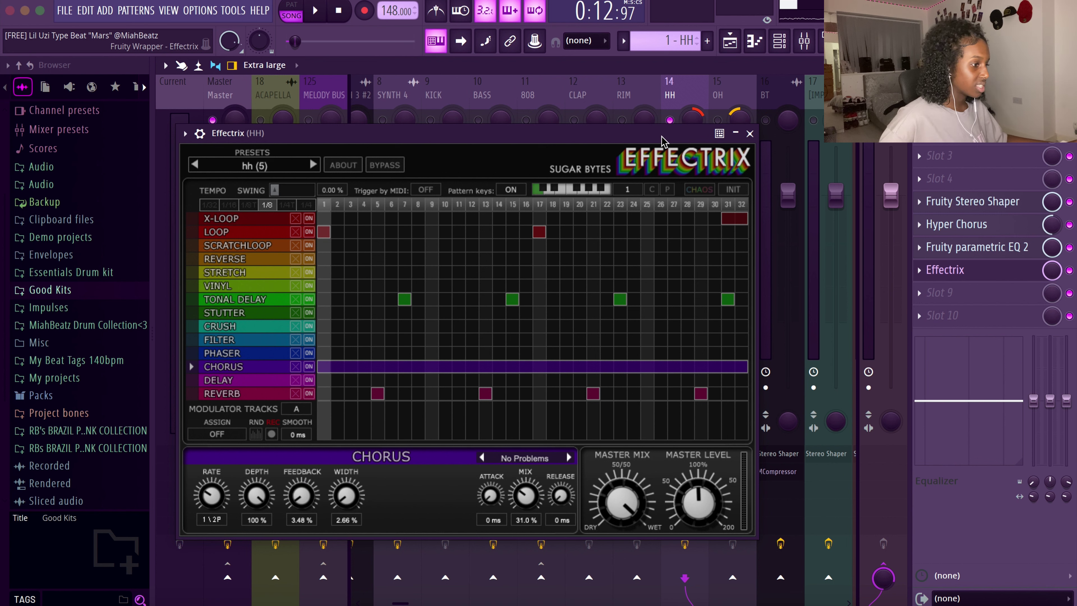
{"action": "left_click_drag", "start_coordinate": [662, 140], "coordinate": [725, 104]}
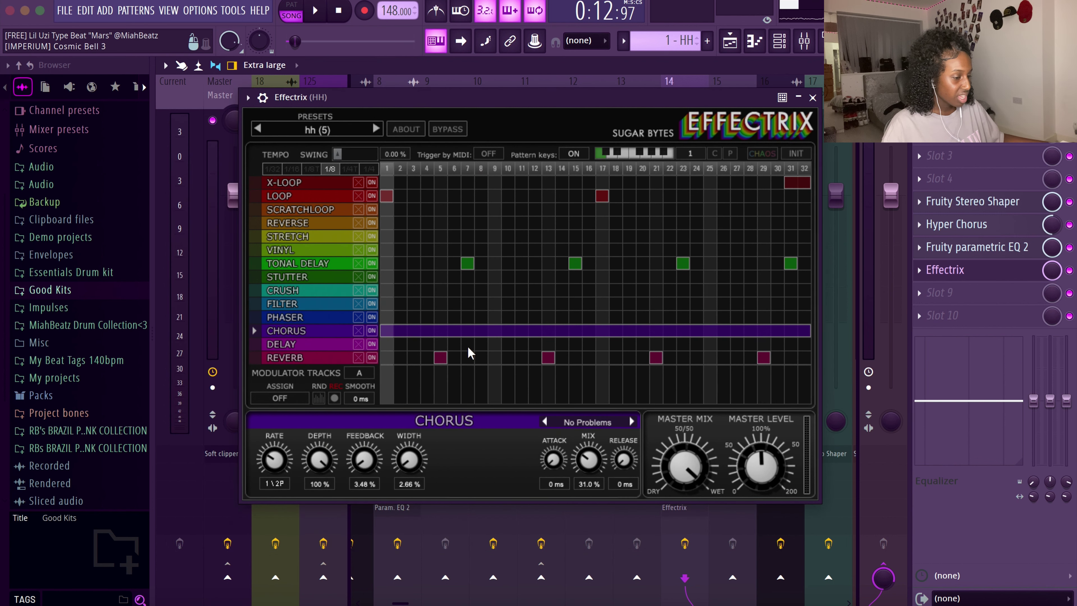
{"action": "left_click_drag", "start_coordinate": [811, 89], "coordinate": [886, 281]}
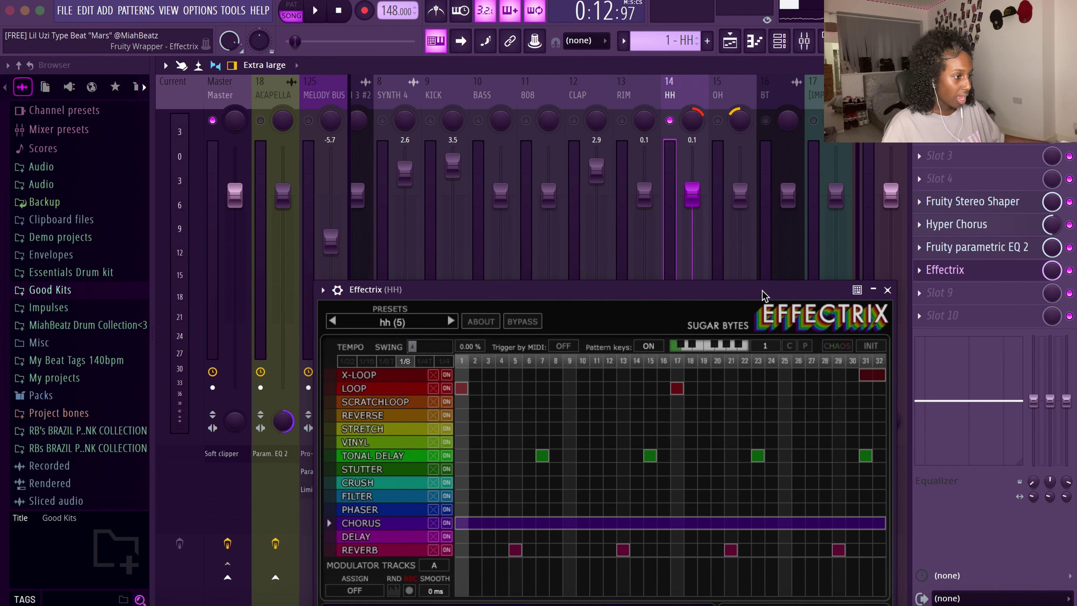
{"action": "left_click", "coordinate": [888, 289]}
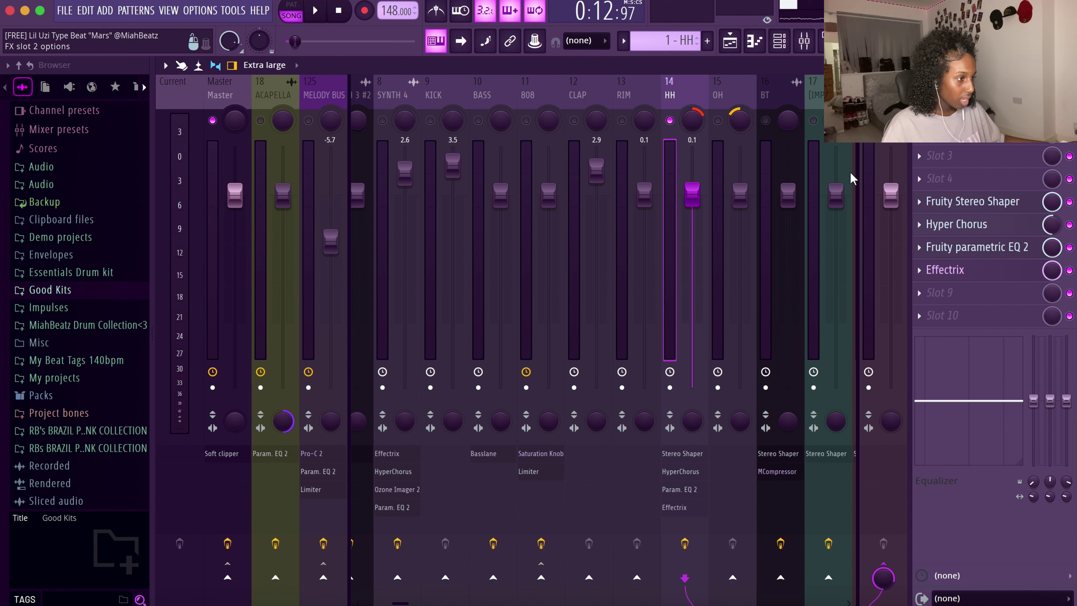
Step: View the equalizer on the DRUM BUS mixer channel and unsolo the HH channel to re-enable all channels
{"action": "left_click", "coordinate": [876, 316]}
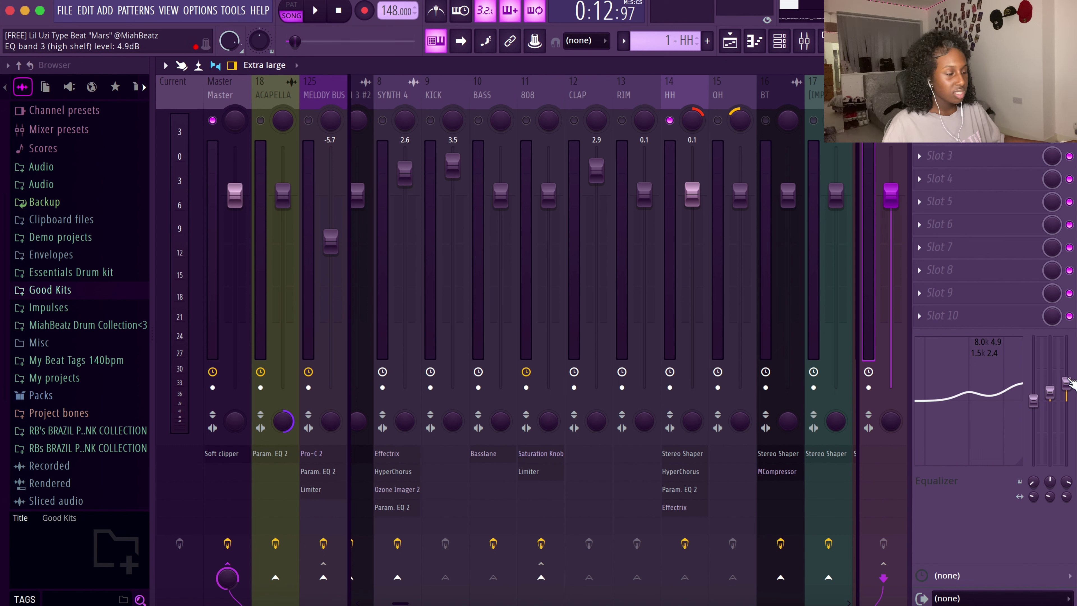
{"action": "left_click", "coordinate": [669, 120]}
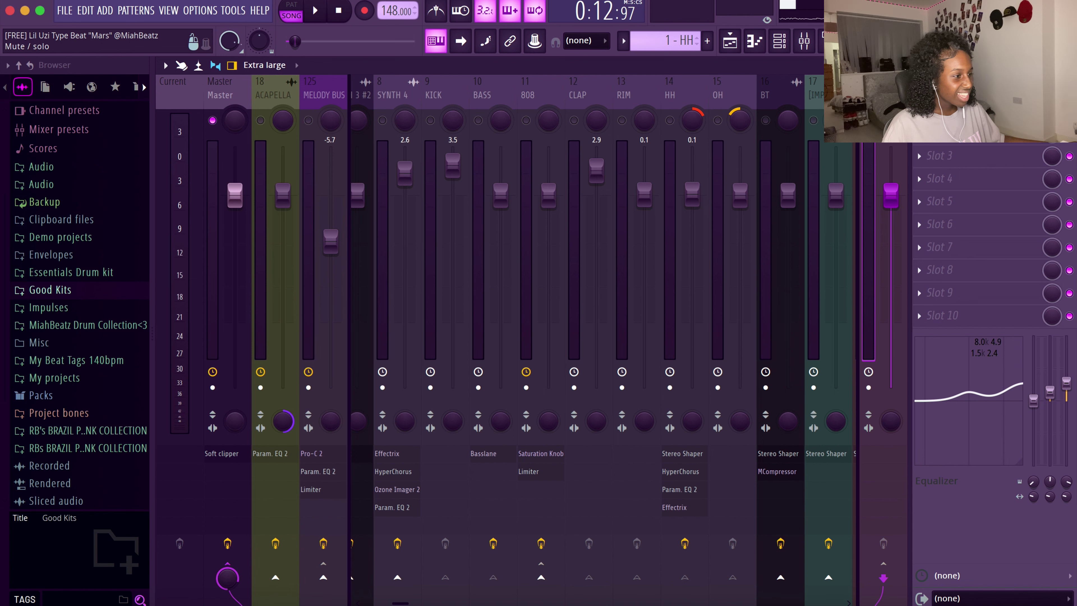
{"action": "right_click", "coordinate": [669, 120]}
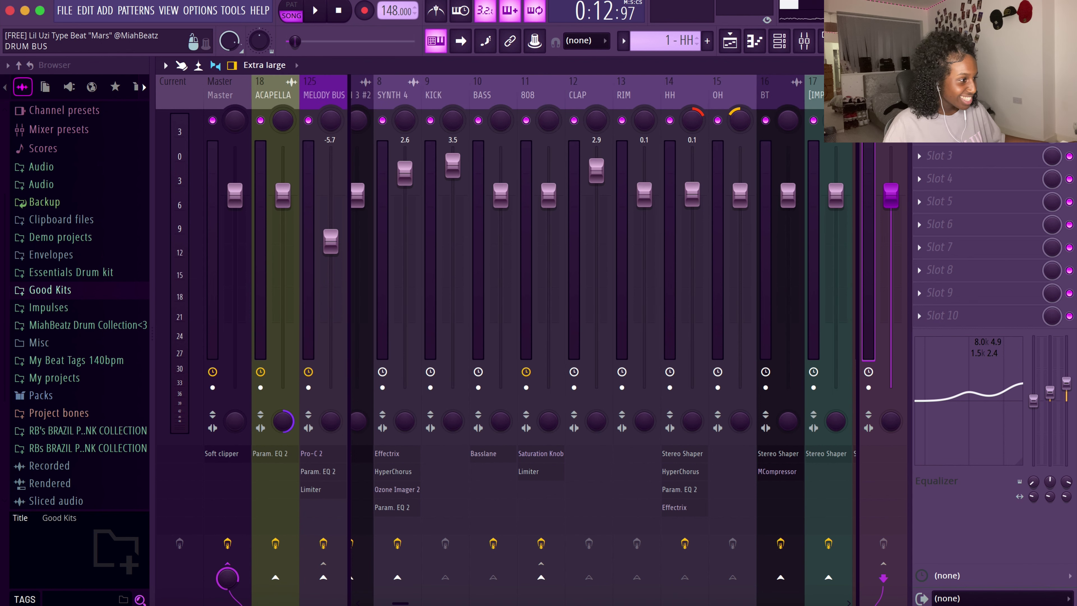
Step: Solo the playlist track holding PG KAAD!K FX and KICK #2 together with tracks 14 and 15, and audition them from bar 7
{"action": "key", "text": "F5"}
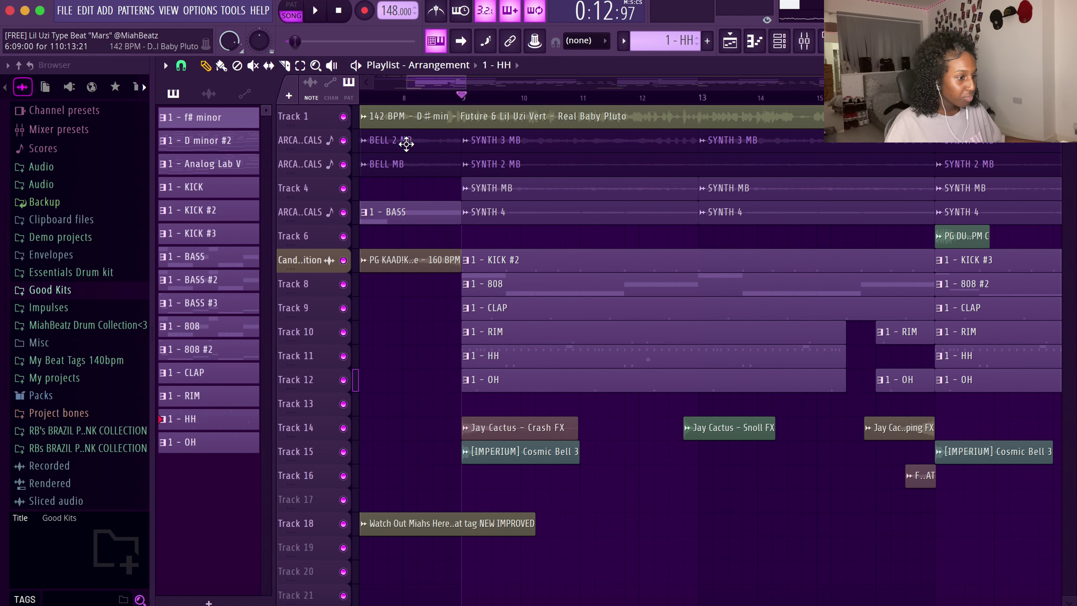
{"action": "scroll", "coordinate": [453, 94], "scroll_direction": "left", "scroll_amount": 4}
{"action": "left_click", "coordinate": [449, 95]}
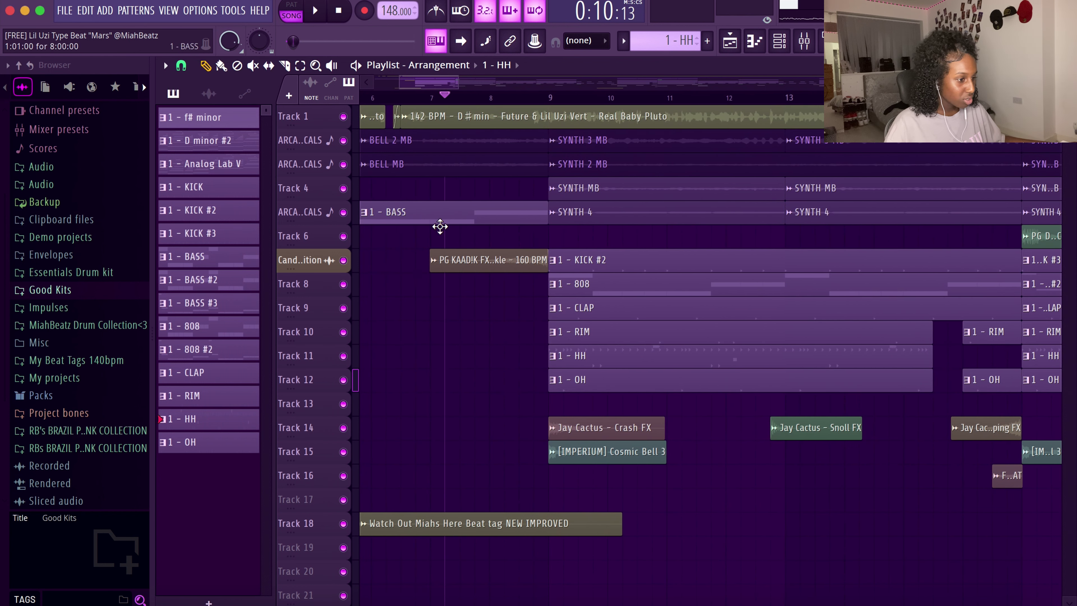
{"action": "left_click", "coordinate": [344, 260], "text": "ctrl"}
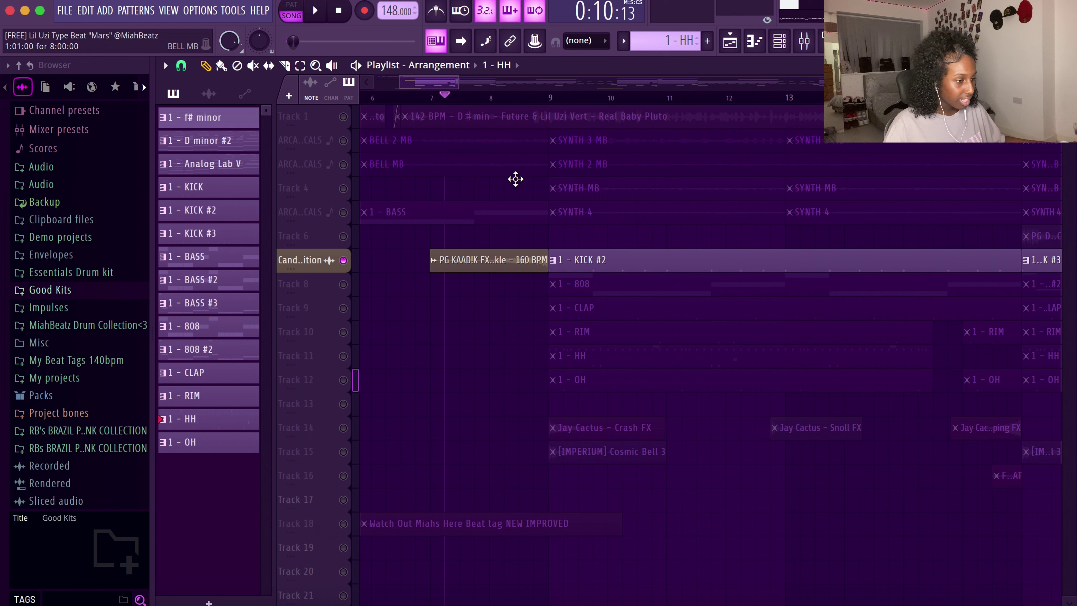
{"action": "left_click", "coordinate": [344, 428]}
{"action": "left_click", "coordinate": [344, 451]}
{"action": "key", "text": "space"}
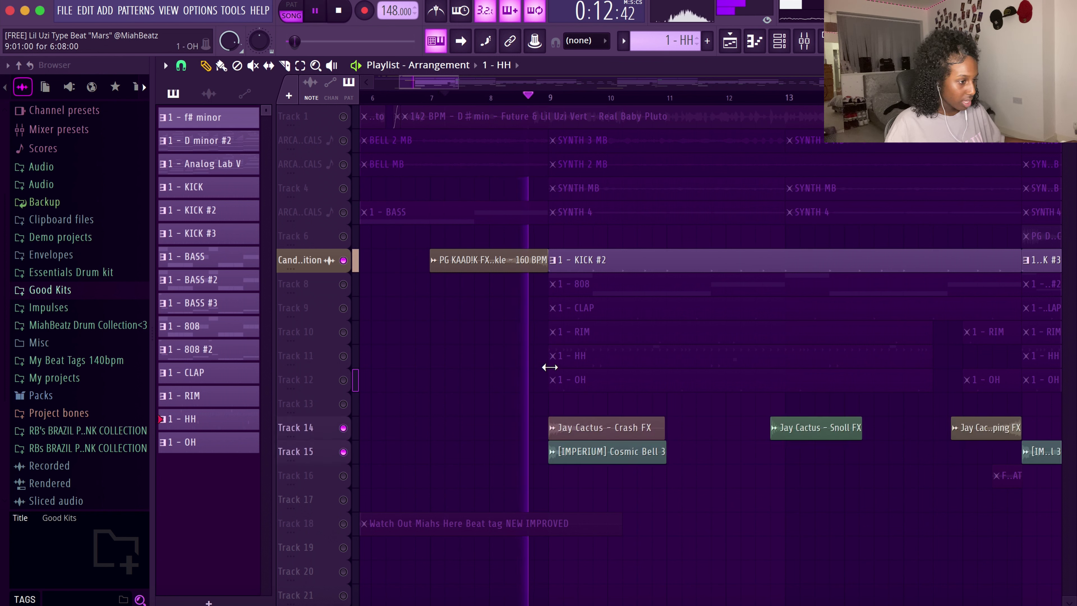
{"action": "key", "text": "space"}
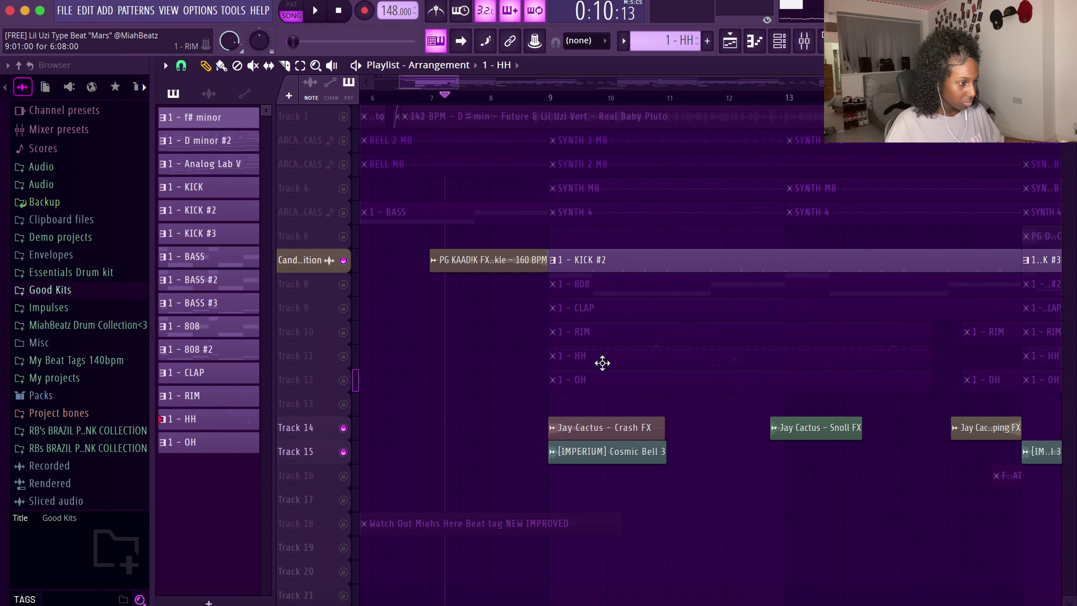
Step: Solo tracks 14 and 15 with the Crash FX and Cosmic Bell 3 clips and audition them from bar 9
{"action": "left_click_drag", "start_coordinate": [466, 175], "coordinate": [665, 577]}
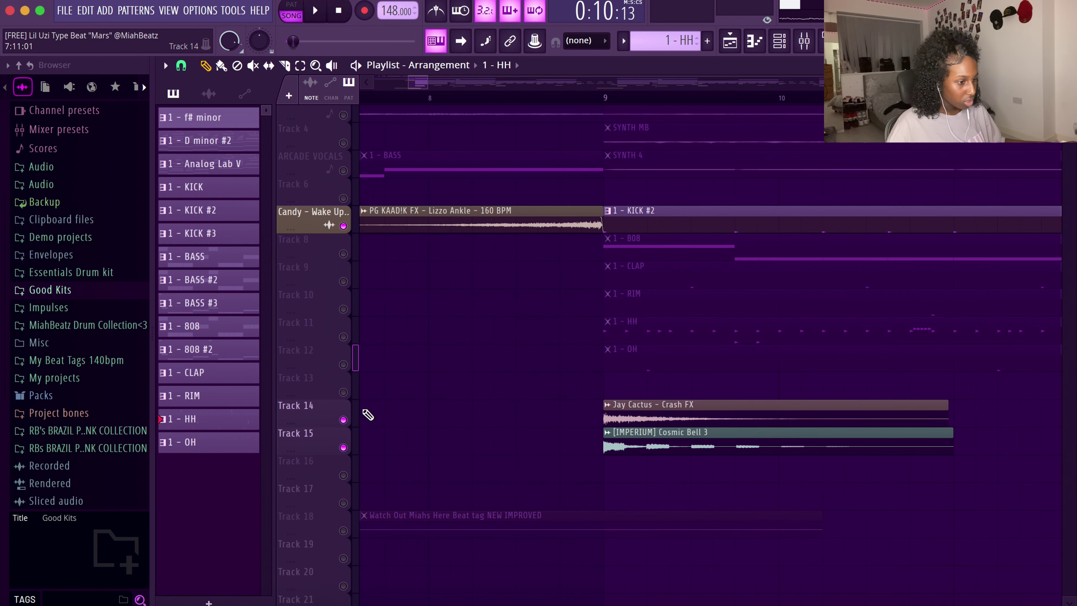
{"action": "left_click", "coordinate": [351, 420], "text": "ctrl"}
{"action": "left_click", "coordinate": [344, 447]}
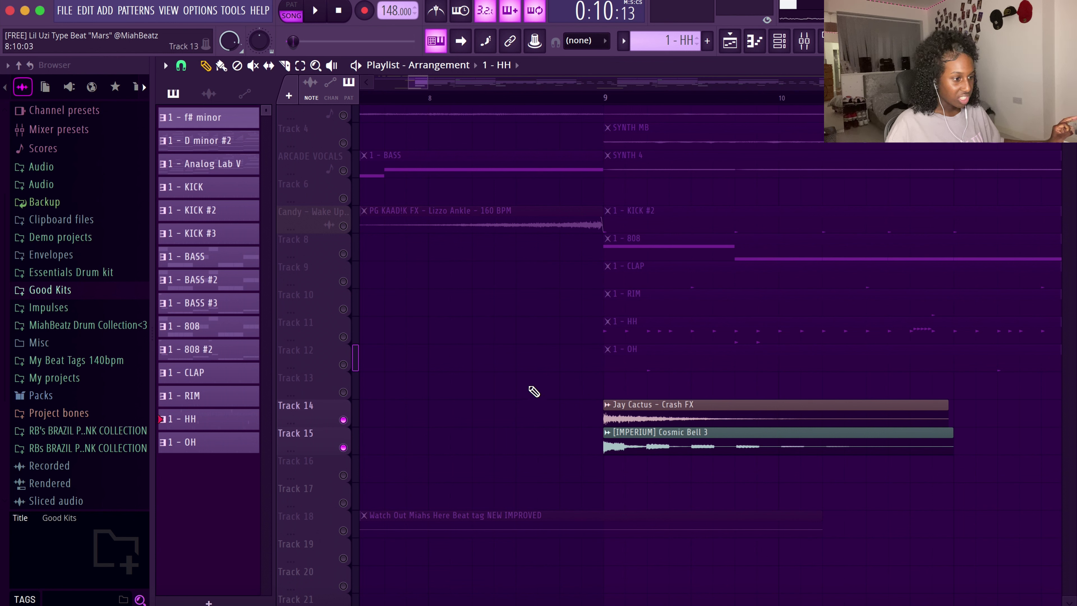
{"action": "left_click", "coordinate": [600, 94]}
{"action": "key", "text": "space"}
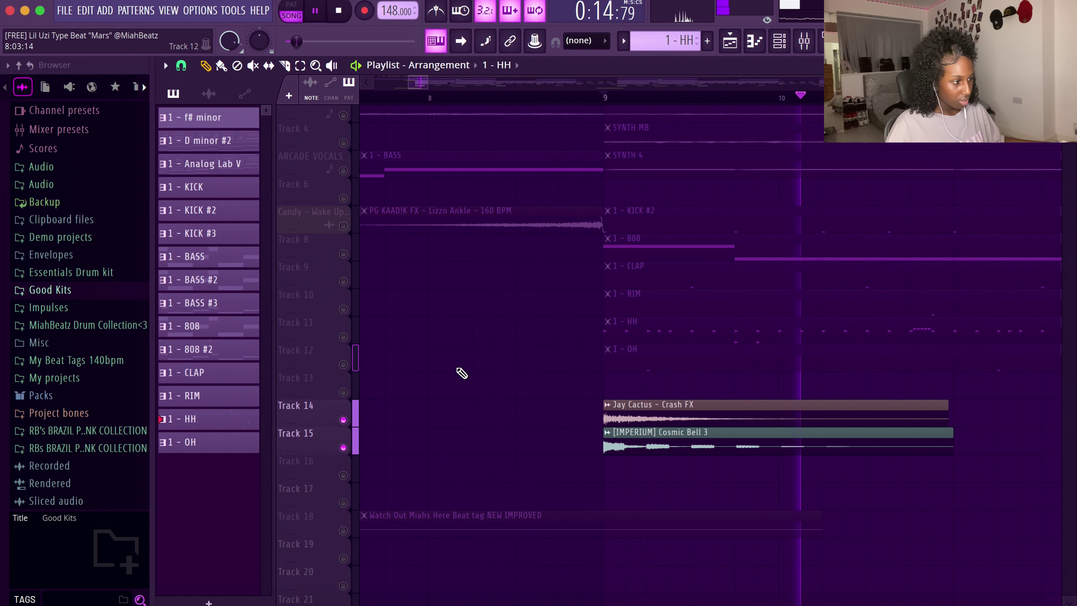
Step: Audition the Jay Cactus - Snoll FX clip near bar 13 with only tracks 14 and 15 enabled
{"action": "key", "text": "space"}
{"action": "right_click", "coordinate": [457, 366], "text": "super"}
{"action": "left_click_drag", "start_coordinate": [381, 279], "coordinate": [498, 512]}
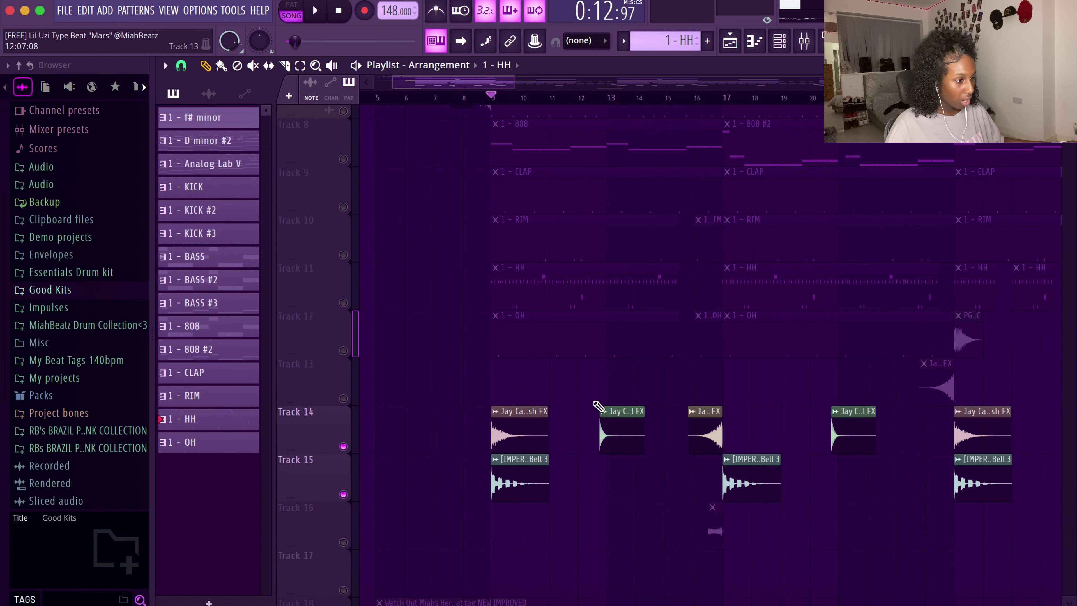
{"action": "left_click", "coordinate": [593, 97]}
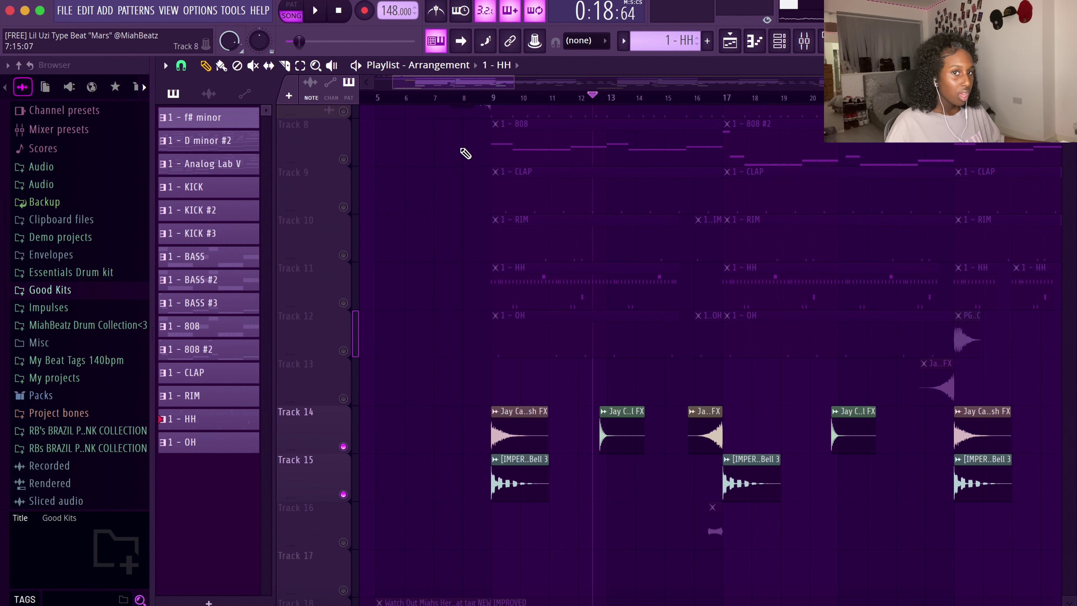
{"action": "left_click_drag", "start_coordinate": [464, 151], "coordinate": [800, 532]}
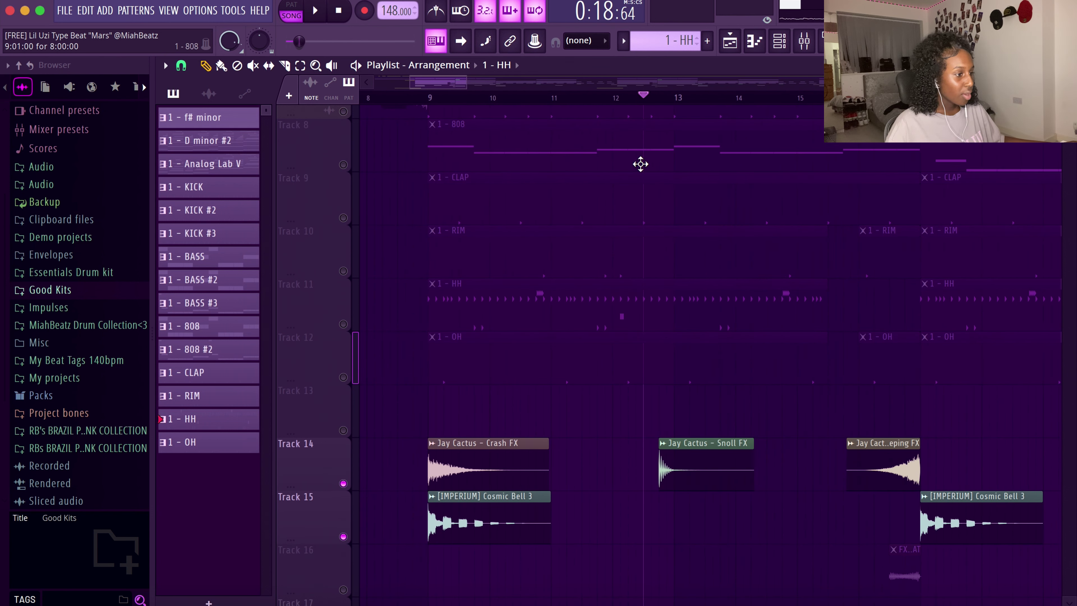
{"action": "left_click_drag", "start_coordinate": [525, 123], "coordinate": [861, 582]}
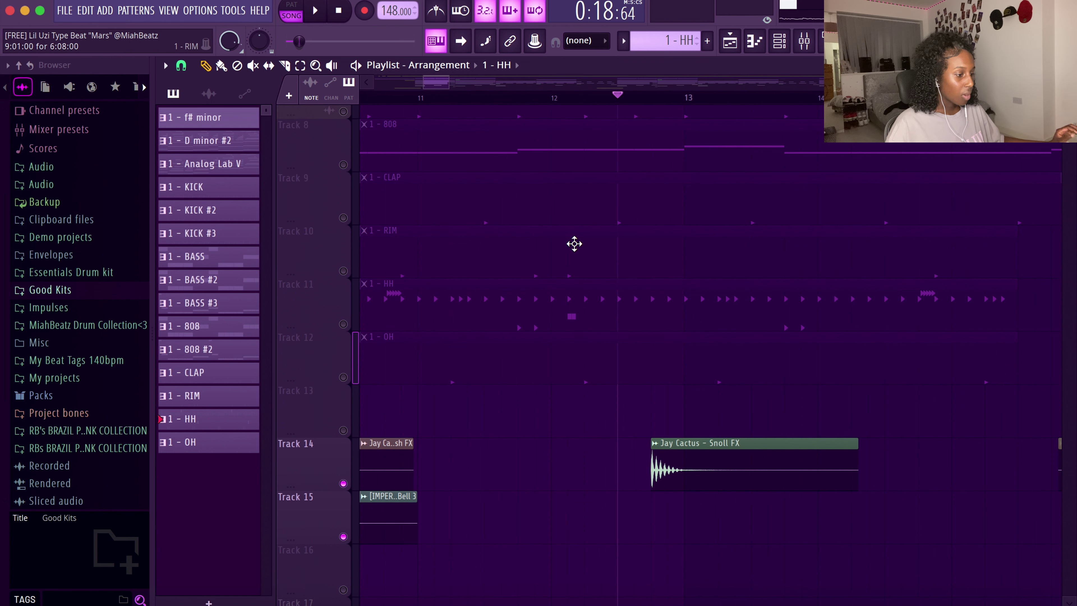
{"action": "key", "text": "space"}
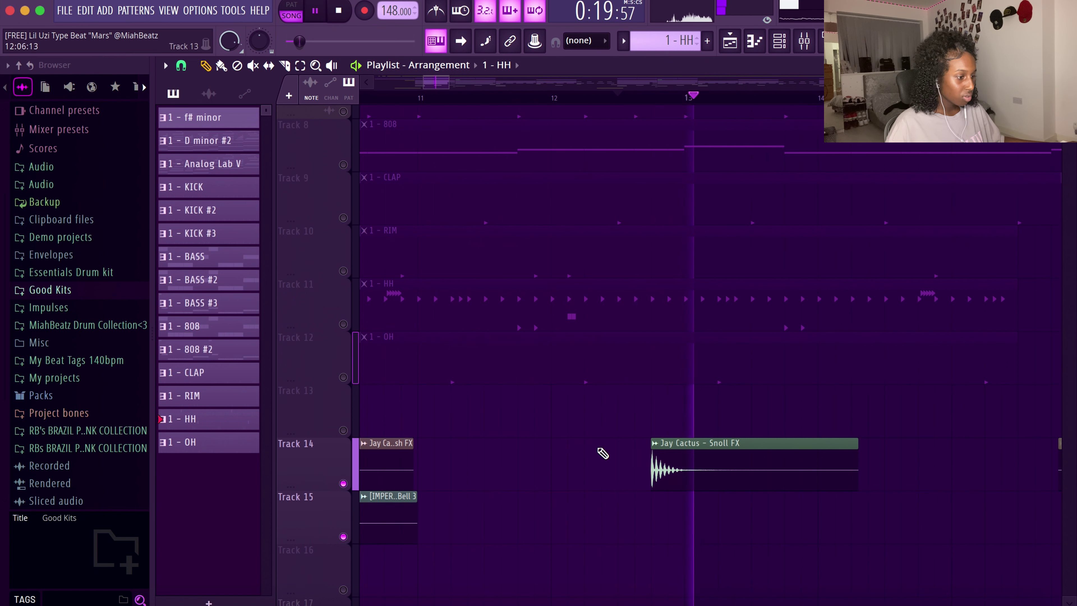
{"action": "key", "text": "space"}
Step: Solo tracks 7 to 12 together with track 14 and audition the drums with the FX clips from bar 11
{"action": "right_click", "coordinate": [345, 375]}
{"action": "right_click", "coordinate": [418, 334], "text": "ctrl"}
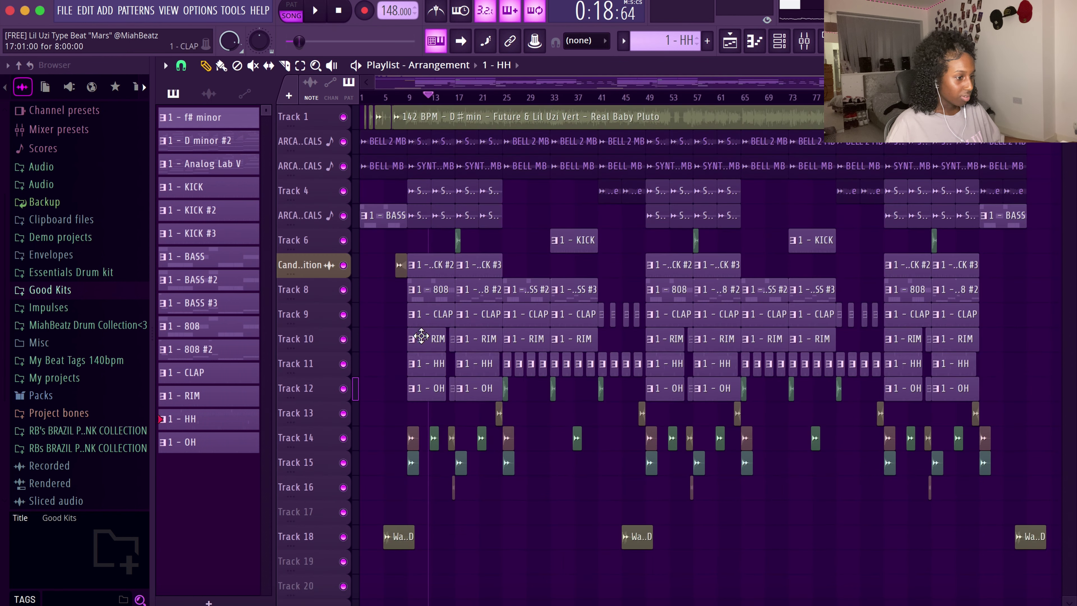
{"action": "right_click", "coordinate": [343, 268]}
{"action": "left_click_drag", "start_coordinate": [342, 275], "coordinate": [353, 390]}
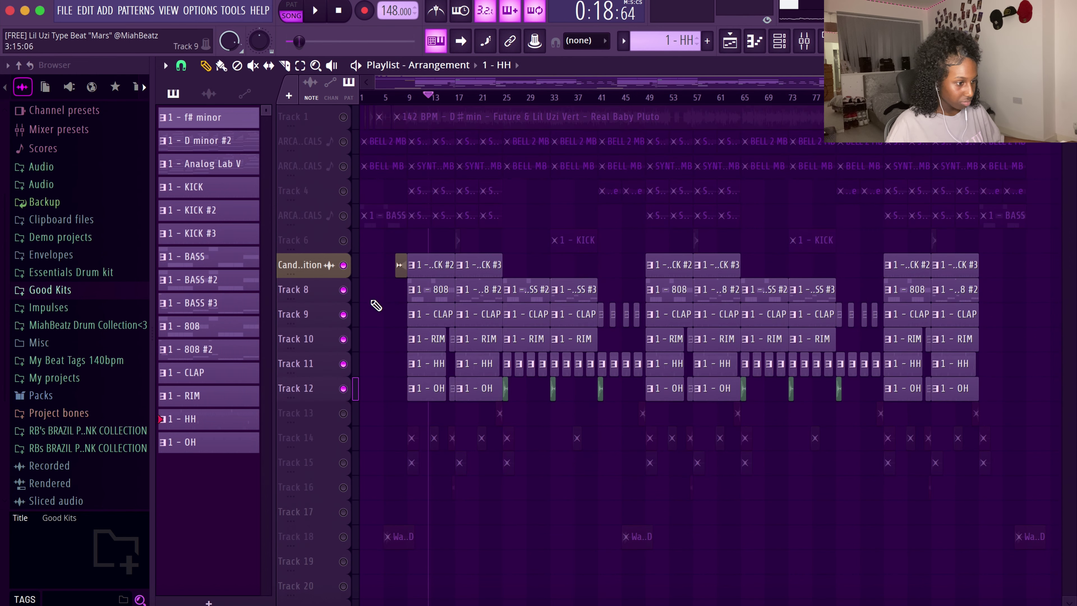
{"action": "left_click_drag", "start_coordinate": [377, 302], "coordinate": [557, 461]}
{"action": "left_click", "coordinate": [488, 97]}
{"action": "key", "text": "space"}
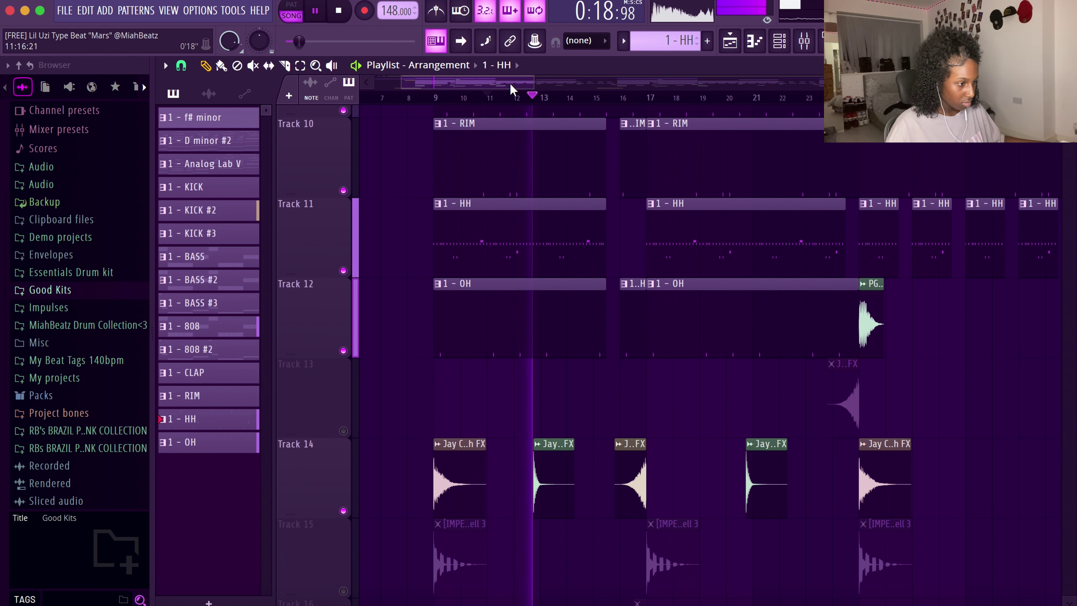
{"action": "key", "text": "space"}
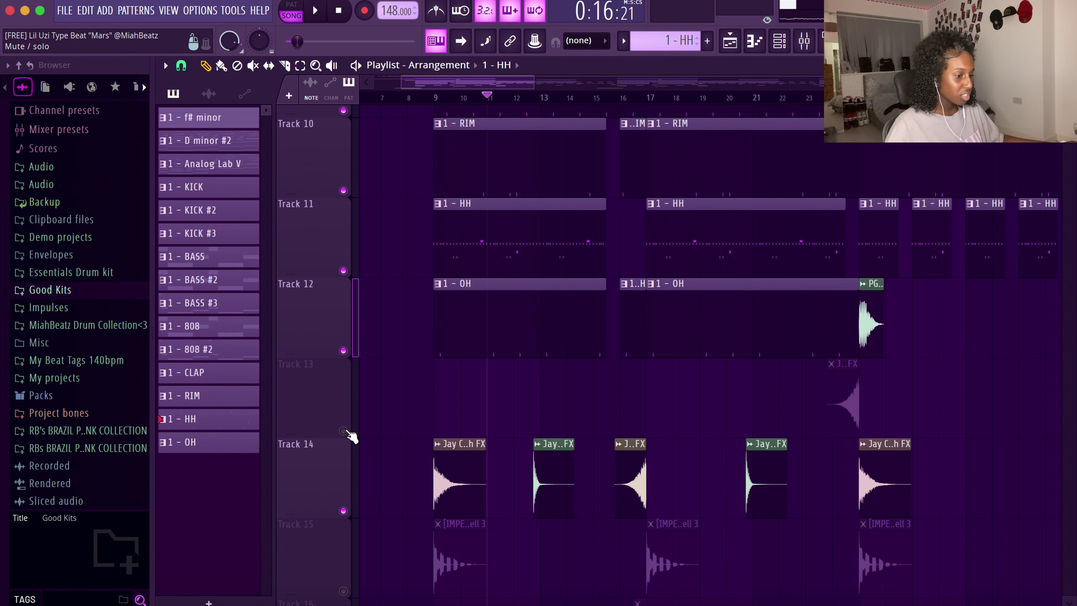
Step: Isolate track 13 to show its FX clip before bar 25, and re-enable all playlist tracks
{"action": "right_click", "coordinate": [344, 430]}
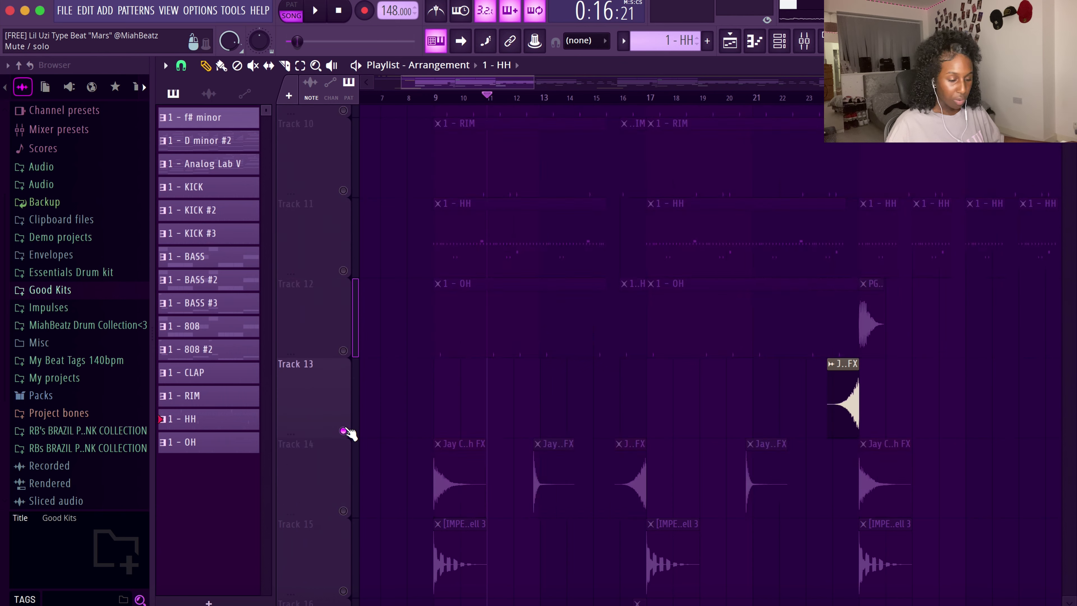
{"action": "right_click", "coordinate": [344, 431]}
{"action": "right_click", "coordinate": [461, 383], "text": "ctrl"}
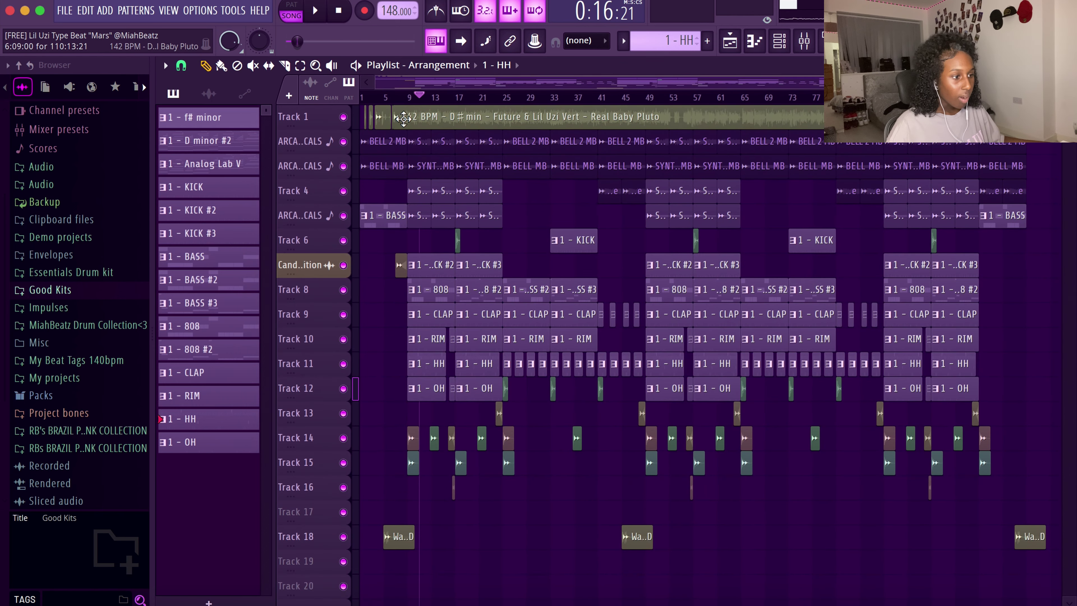
Step: Solo track 6, audition its FX clip from bar 17, and re-enable all playlist tracks
{"action": "left_click_drag", "start_coordinate": [397, 106], "coordinate": [676, 574]}
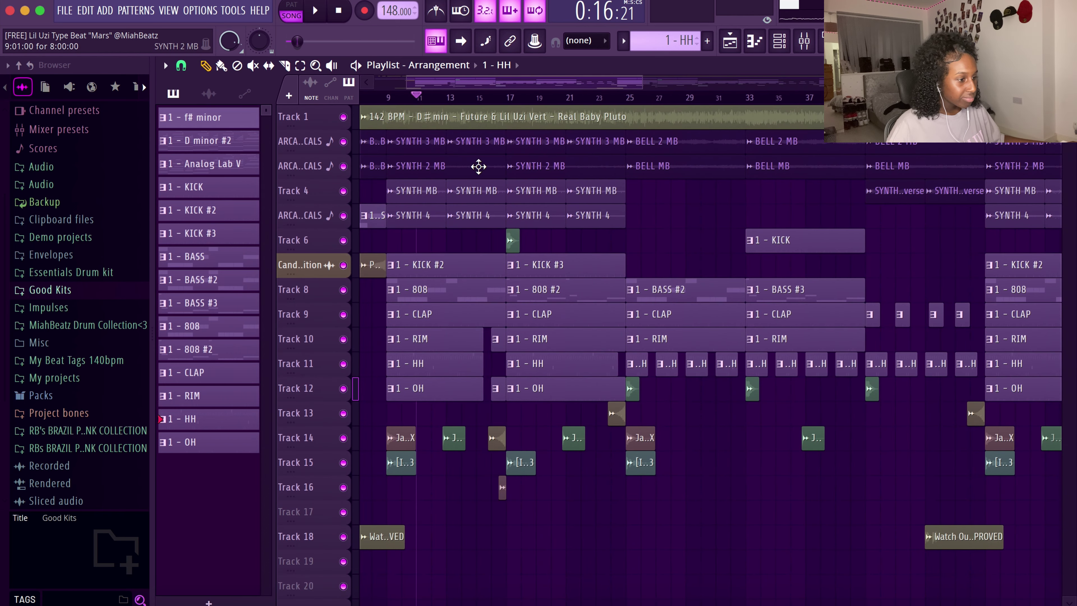
{"action": "left_click_drag", "start_coordinate": [478, 166], "coordinate": [734, 534]}
{"action": "left_click", "coordinate": [466, 97]}
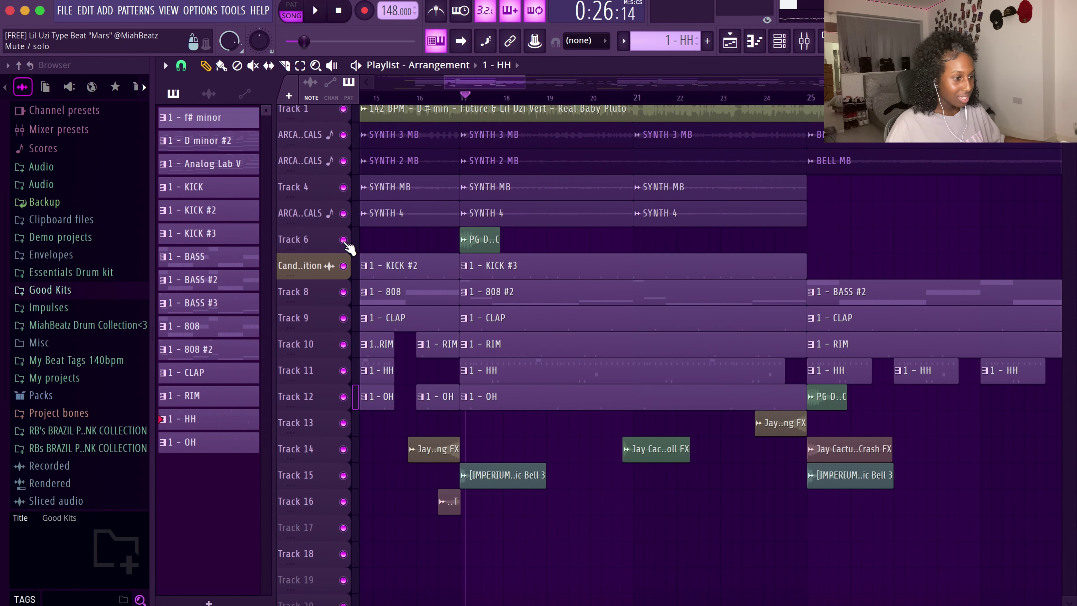
{"action": "right_click", "coordinate": [344, 240]}
{"action": "key", "text": "space"}
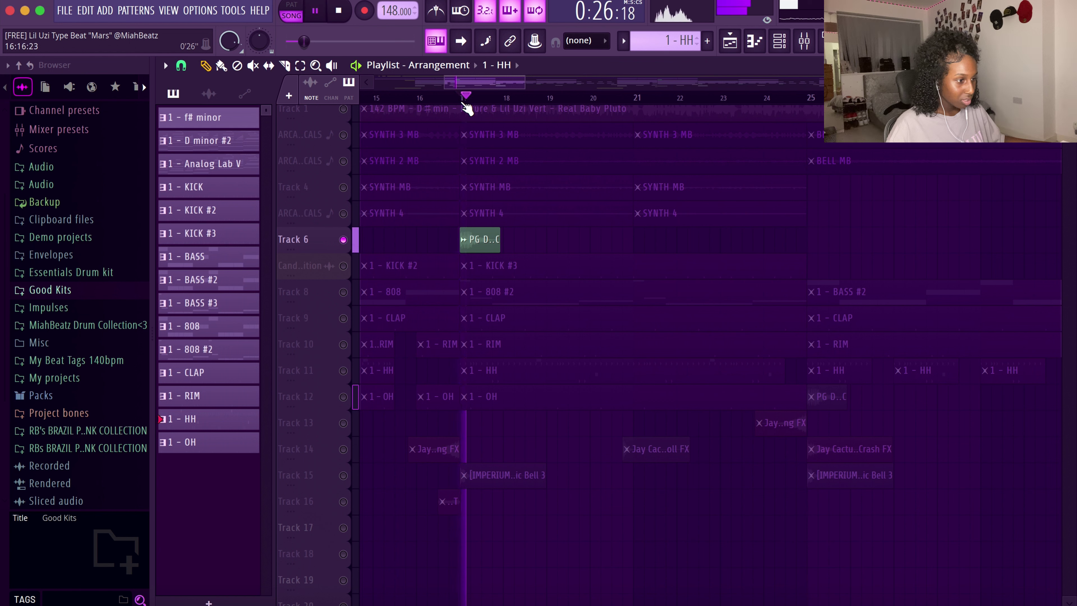
{"action": "key", "text": "space"}
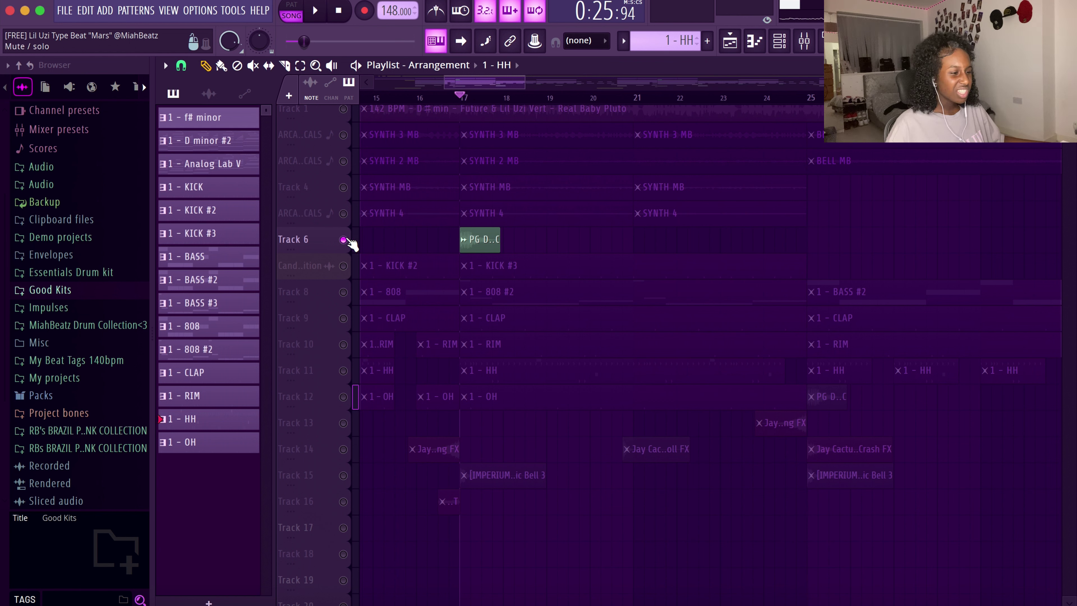
{"action": "left_click_drag", "start_coordinate": [346, 216], "coordinate": [344, 135]}
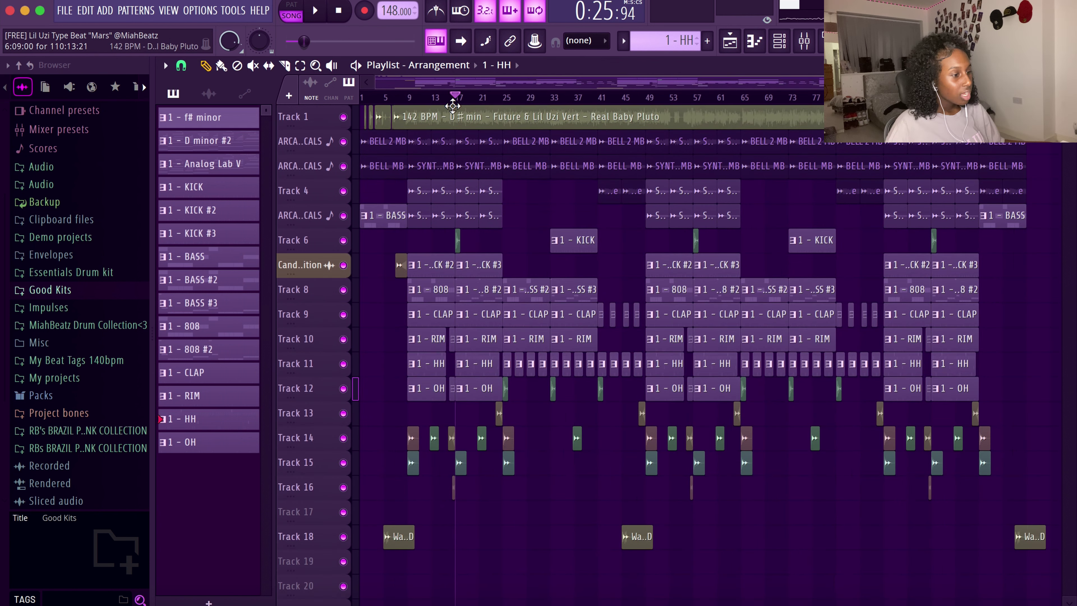
{"action": "scroll", "coordinate": [440, 158], "scroll_direction": "down", "scroll_amount": 3}
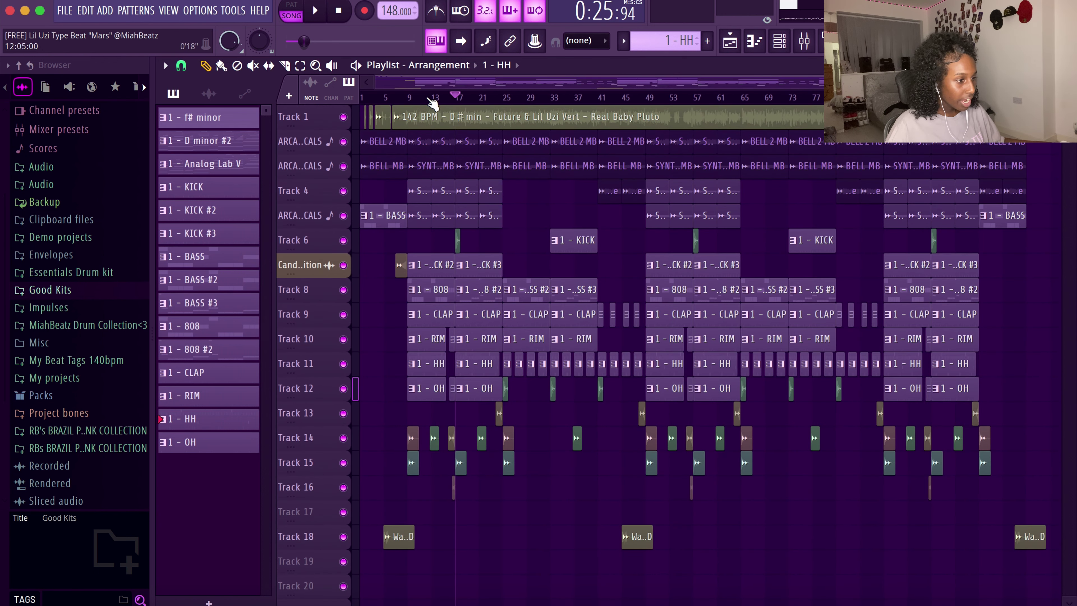
Step: Highlight the section from bar 41 to 49 on the timeline, and play the full mix from bar 25
{"action": "left_click_drag", "start_coordinate": [417, 98], "coordinate": [645, 105]}
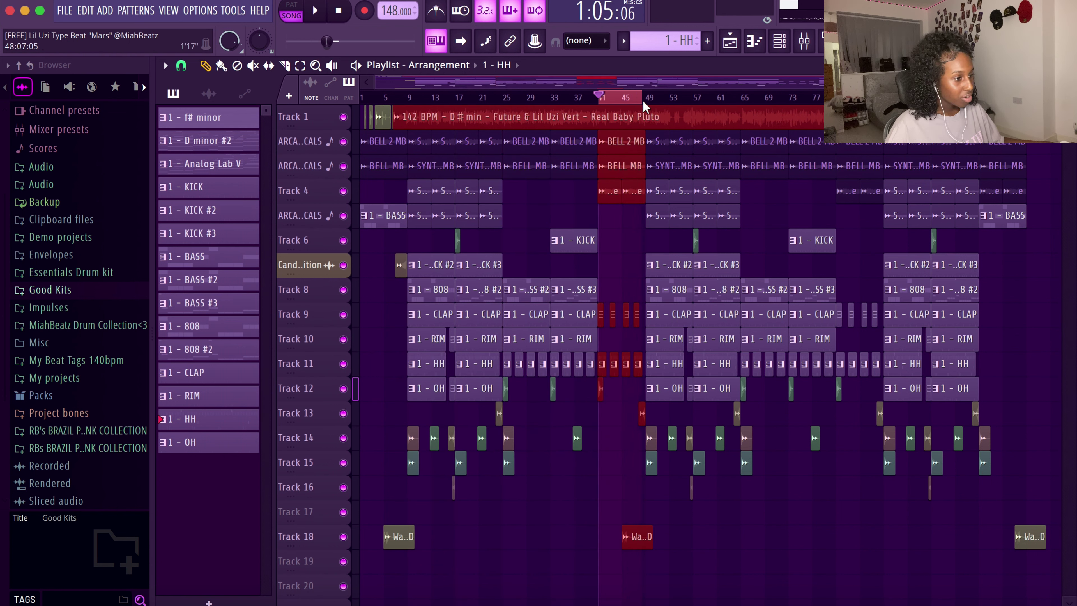
{"action": "left_click", "coordinate": [626, 100]}
{"action": "left_click_drag", "start_coordinate": [496, 131], "coordinate": [738, 476]}
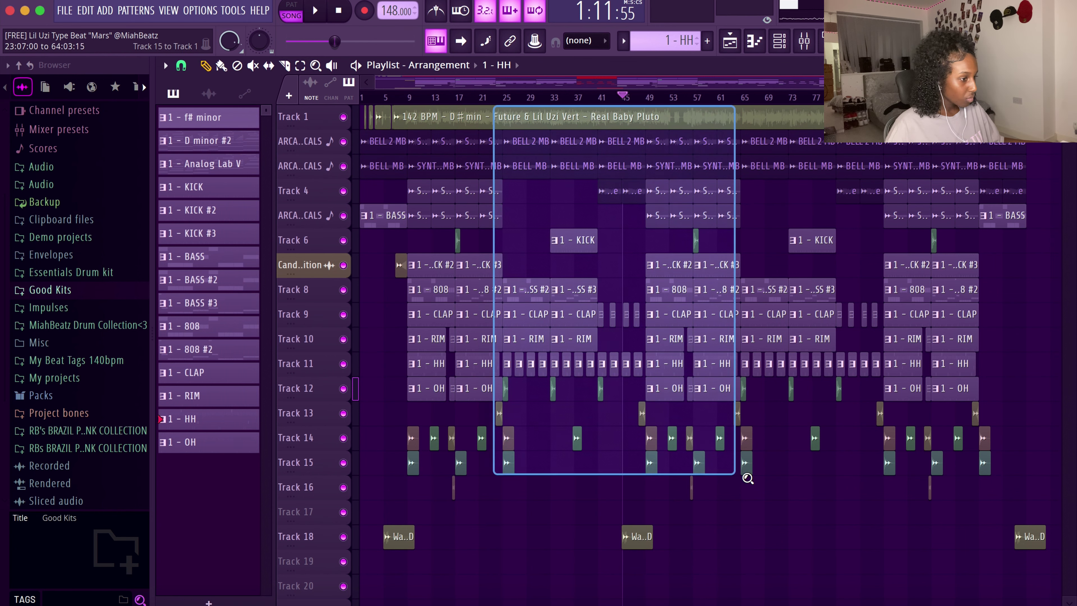
{"action": "left_click_drag", "start_coordinate": [494, 80], "coordinate": [481, 84]}
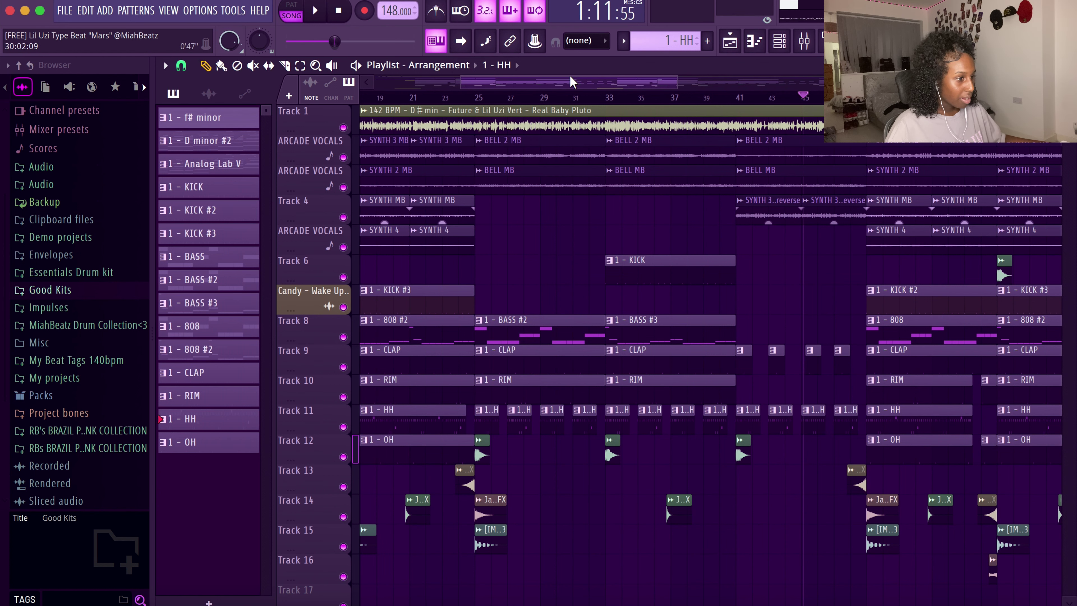
{"action": "left_click_drag", "start_coordinate": [570, 81], "coordinate": [477, 85]}
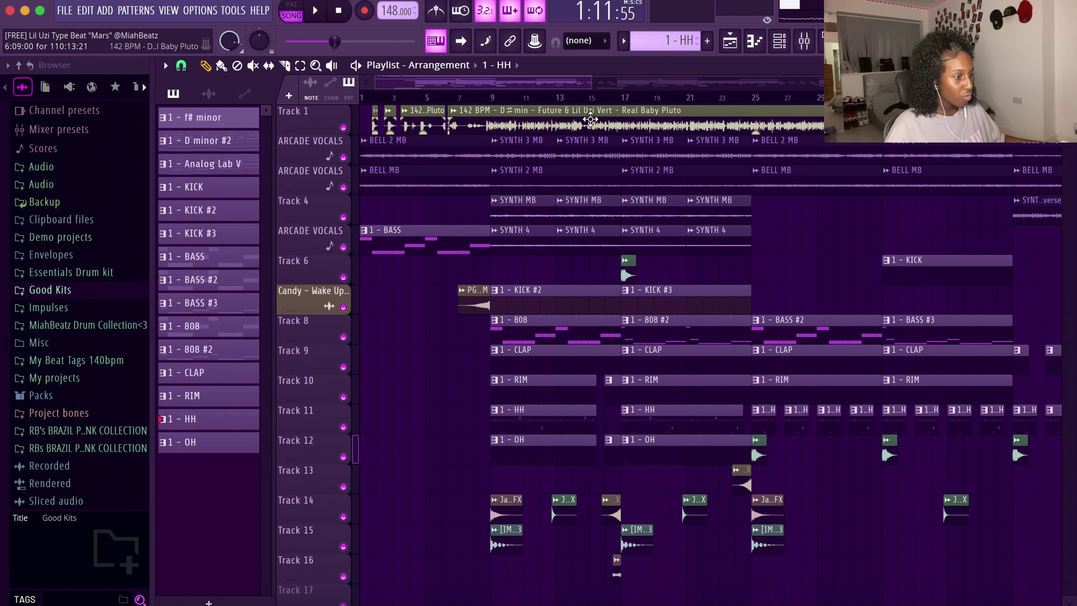
{"action": "left_click_drag", "start_coordinate": [558, 94], "coordinate": [628, 94]}
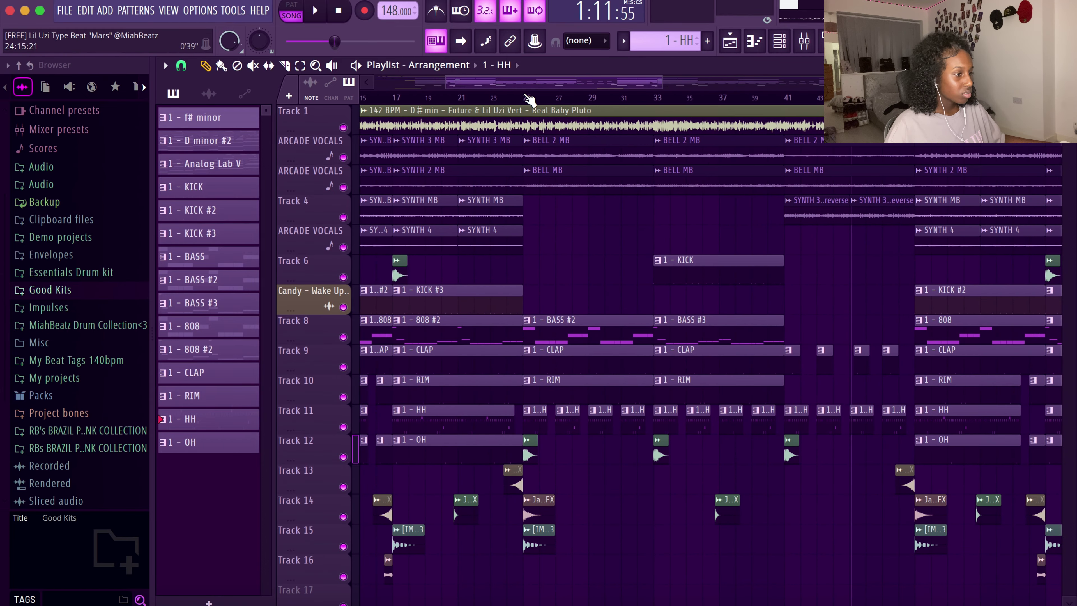
{"action": "left_click", "coordinate": [524, 96]}
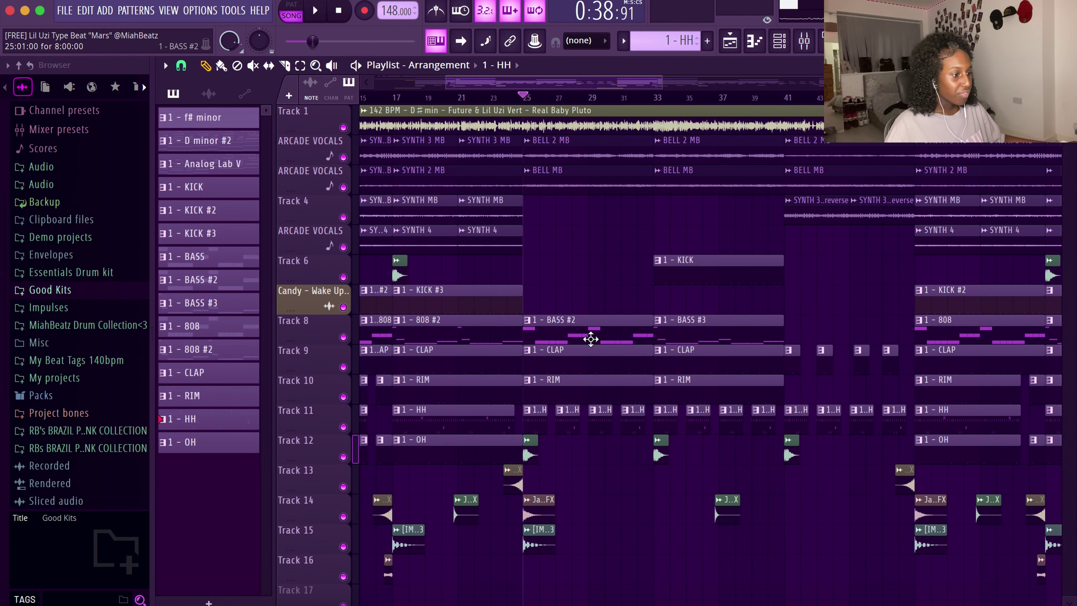
{"action": "key", "text": "space"}
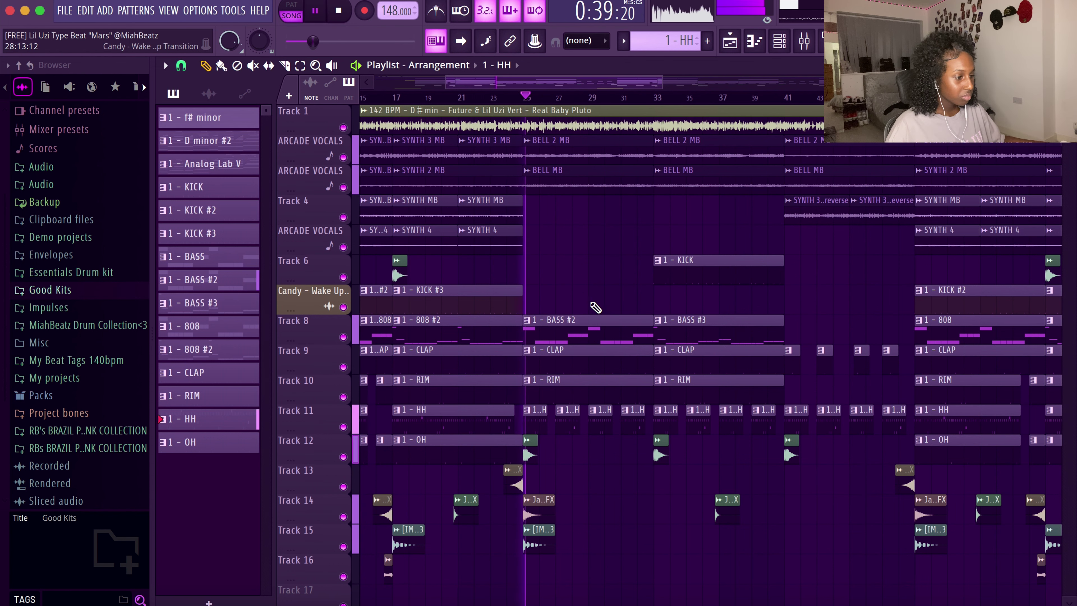
Step: Solo track 8, compare the 808 #2 pattern from bar 17 with BASS #2 from bar 25, and re-enable all tracks
{"action": "right_click", "coordinate": [343, 337]}
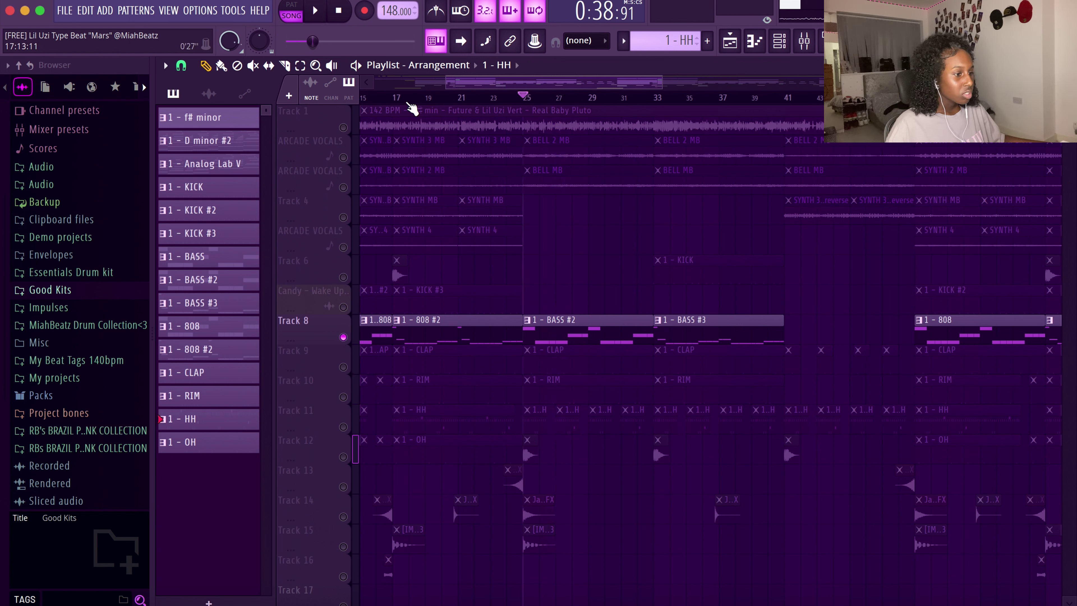
{"action": "left_click", "coordinate": [396, 98]}
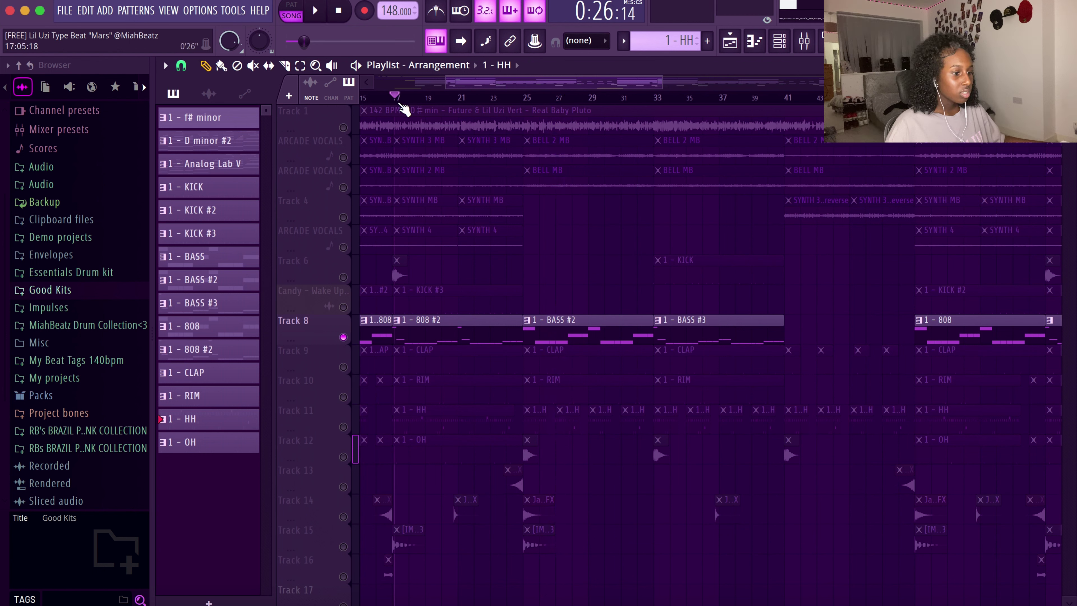
{"action": "key", "text": "space"}
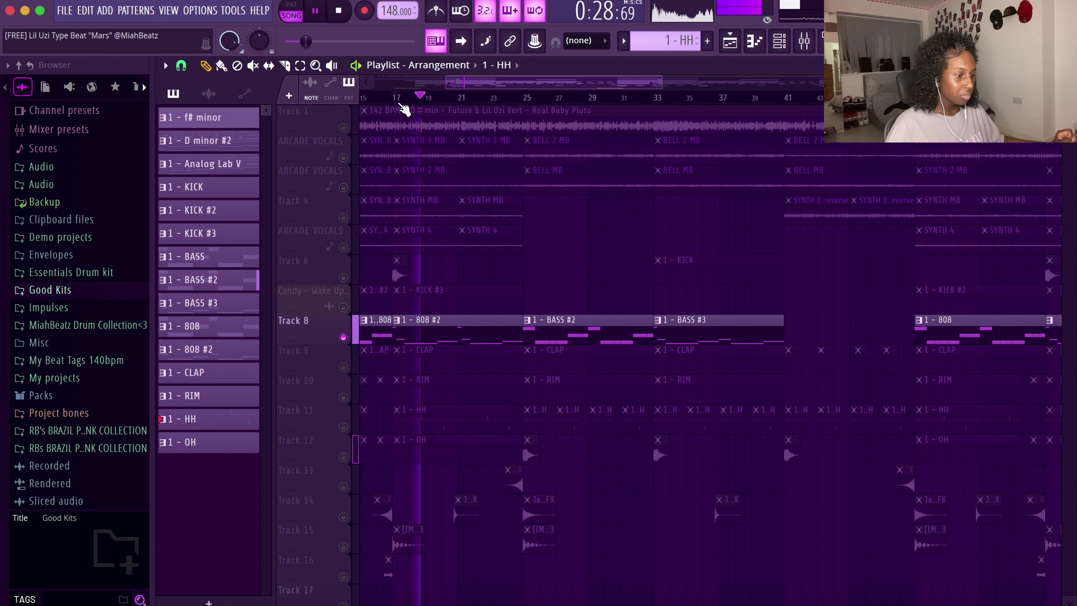
{"action": "key", "text": "space"}
{"action": "left_click", "coordinate": [528, 100]}
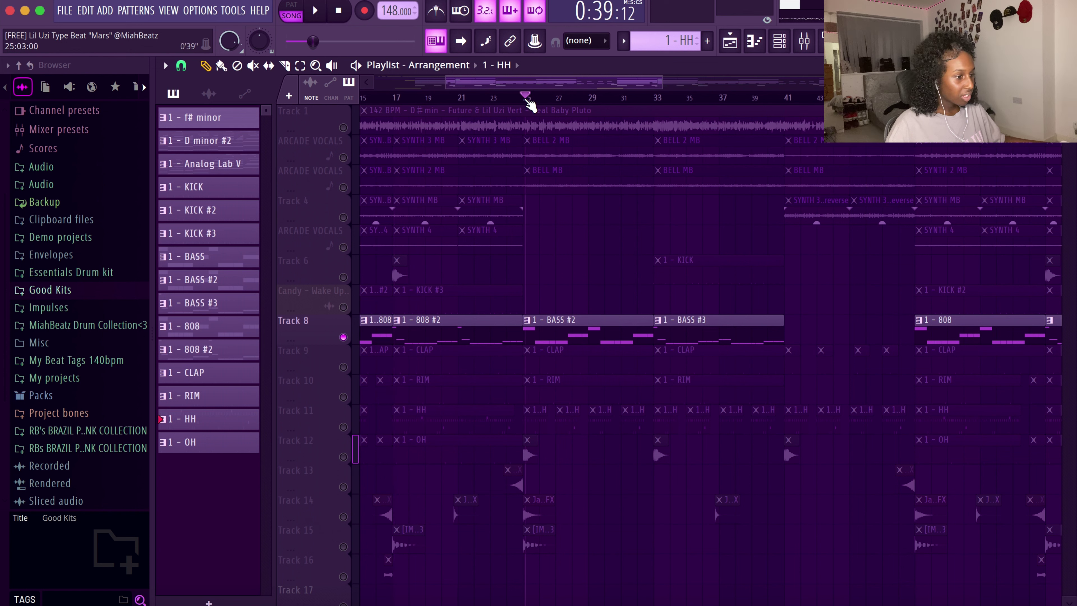
{"action": "key", "text": "space"}
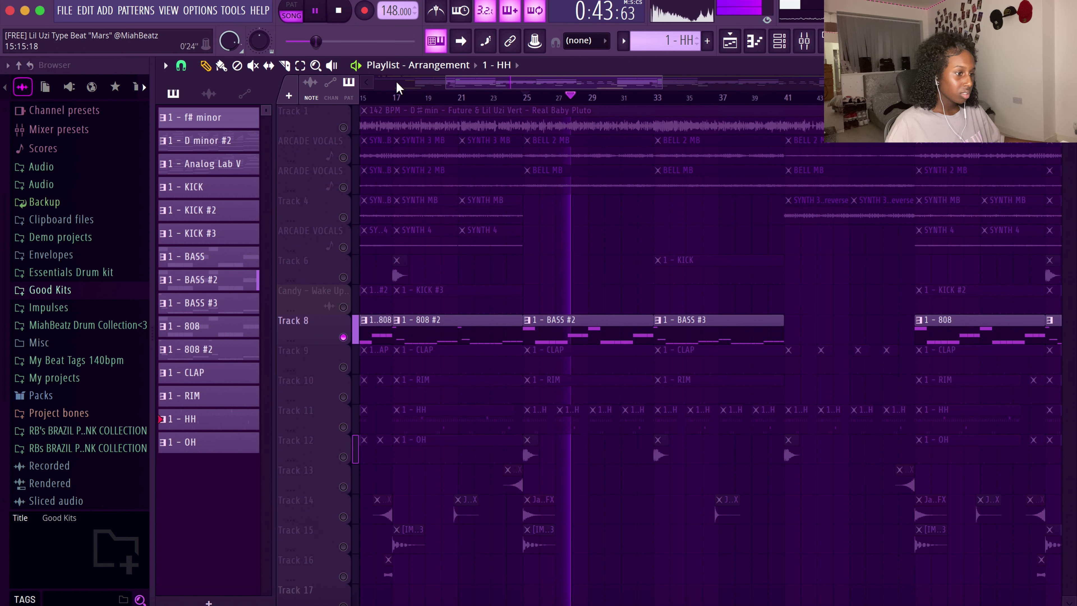
{"action": "key", "text": "space"}
{"action": "right_click", "coordinate": [342, 158]}
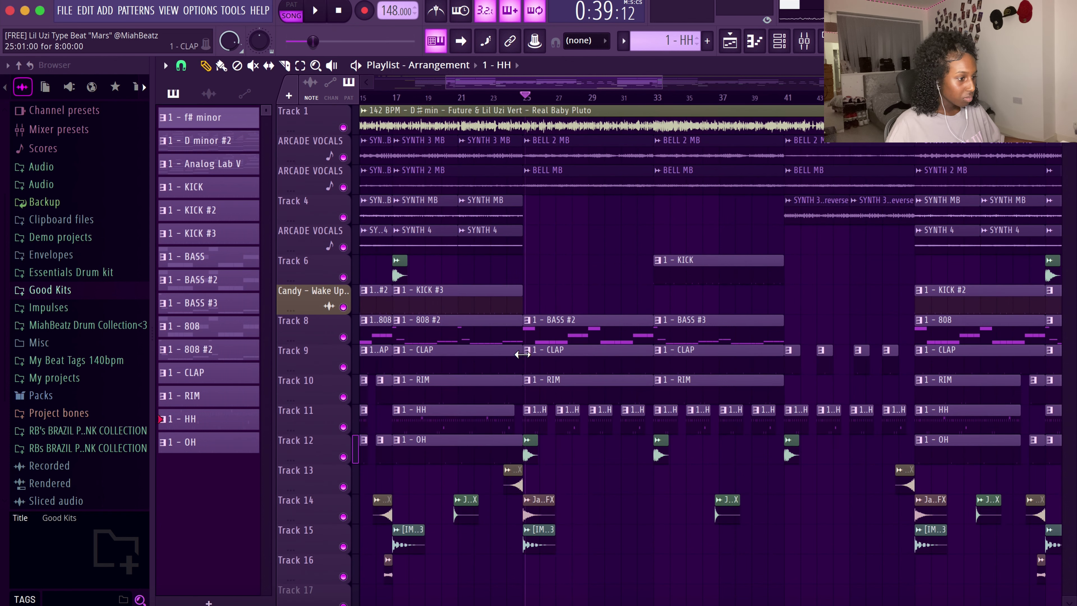
Step: Set the playlist to snap to whole bars and place the playhead at bar 33
{"action": "left_click", "coordinate": [652, 99]}
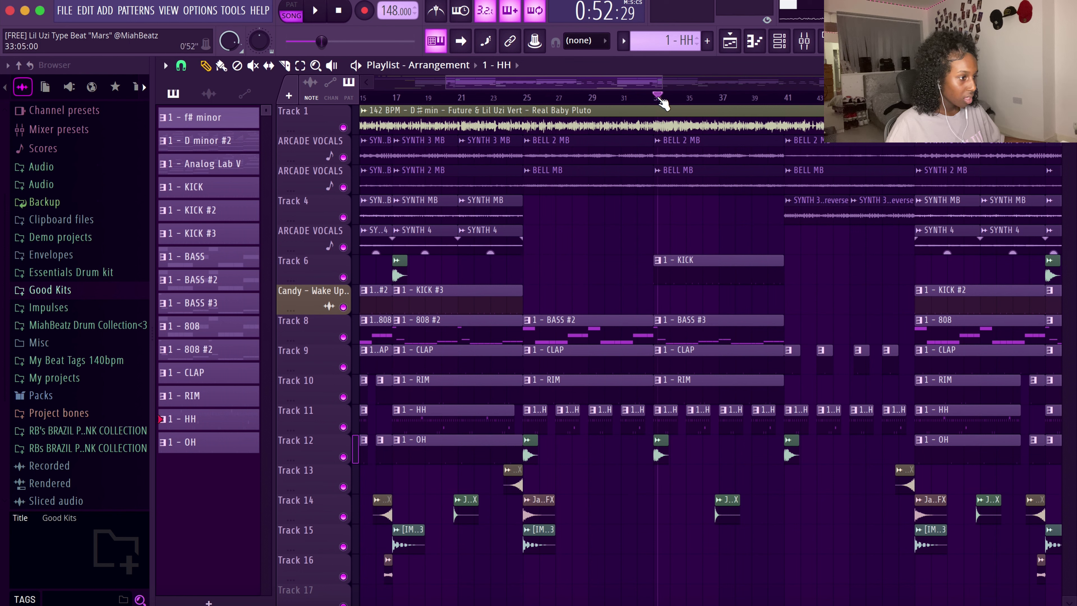
{"action": "left_click", "coordinate": [184, 70]}
{"action": "left_click", "coordinate": [211, 298]}
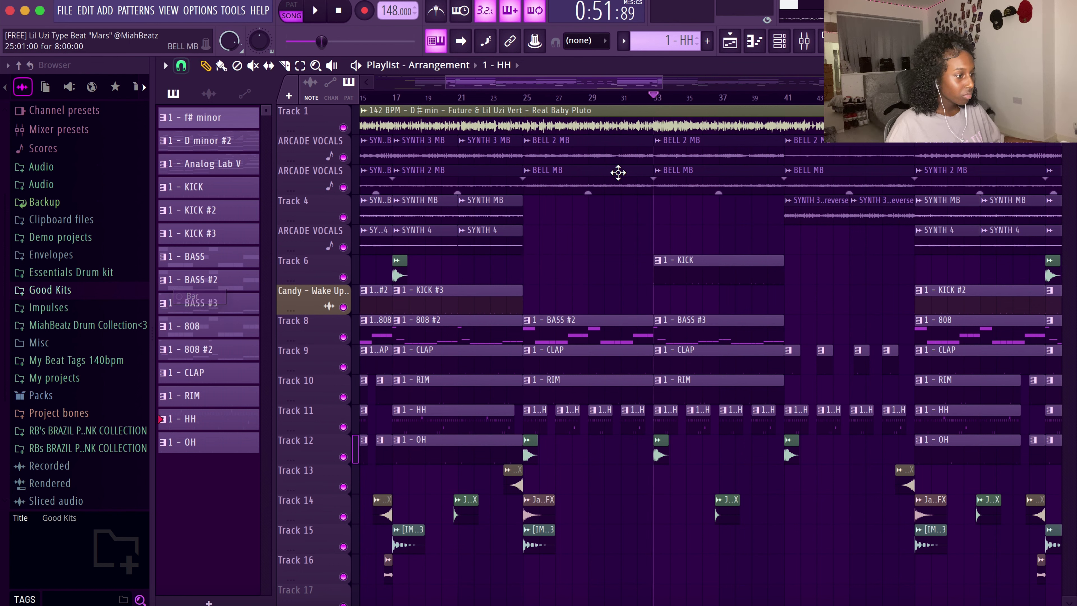
Step: Solo tracks 9 to 11 and audition the clap and HH clips from bar 41
{"action": "left_click_drag", "start_coordinate": [567, 86], "coordinate": [888, 589]}
{"action": "left_click", "coordinate": [661, 99]}
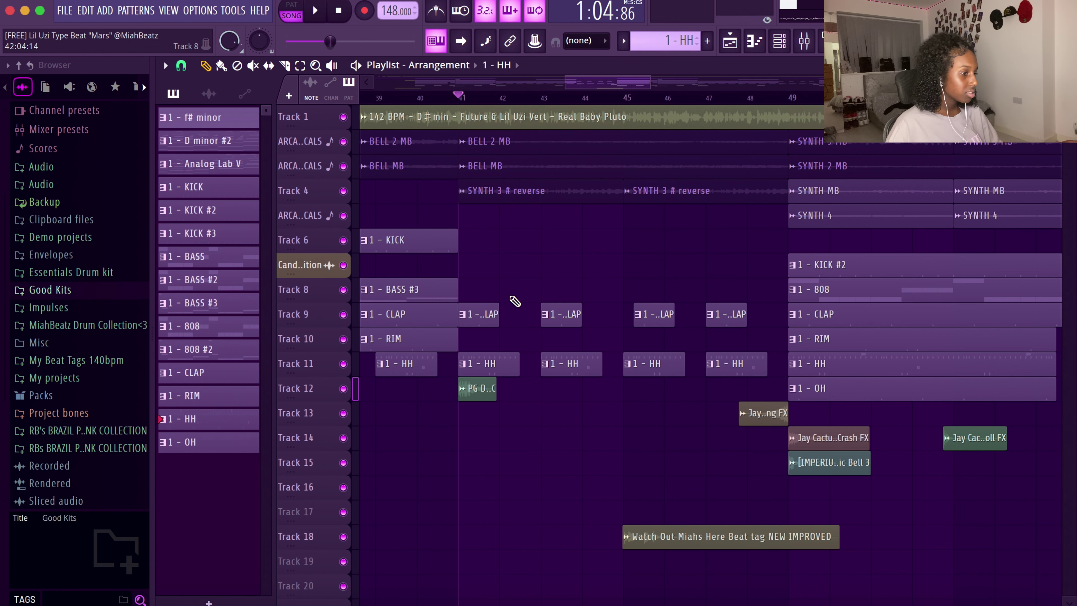
{"action": "left_click", "coordinate": [343, 364]}
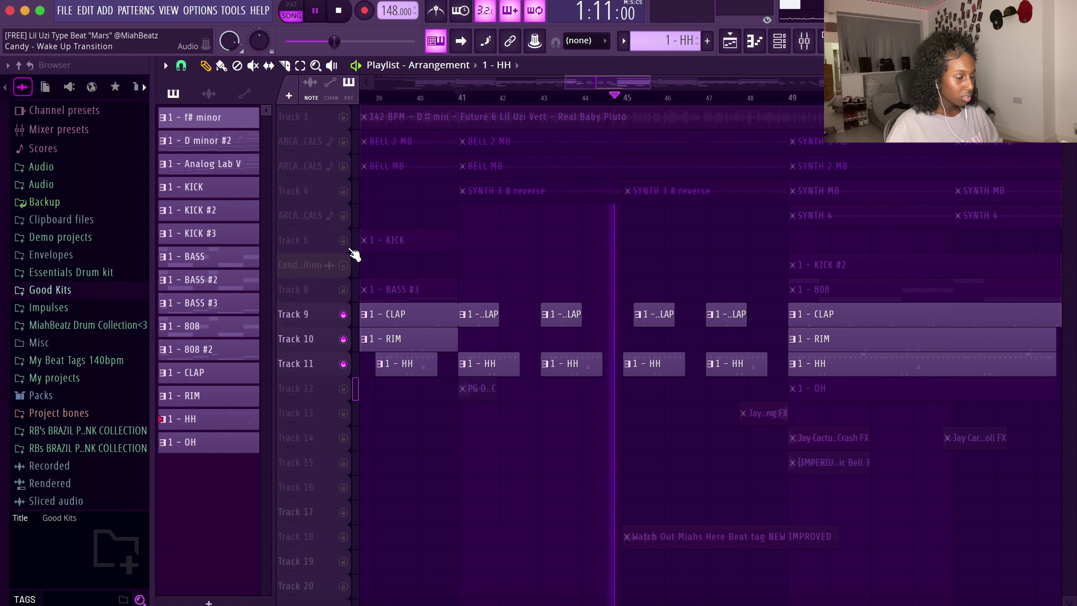
{"action": "key", "text": "space"}
Step: Solo track 4 and audition the SYNTH 3 # reverse clip from bar 41
{"action": "left_click", "coordinate": [343, 191], "text": "ctrl"}
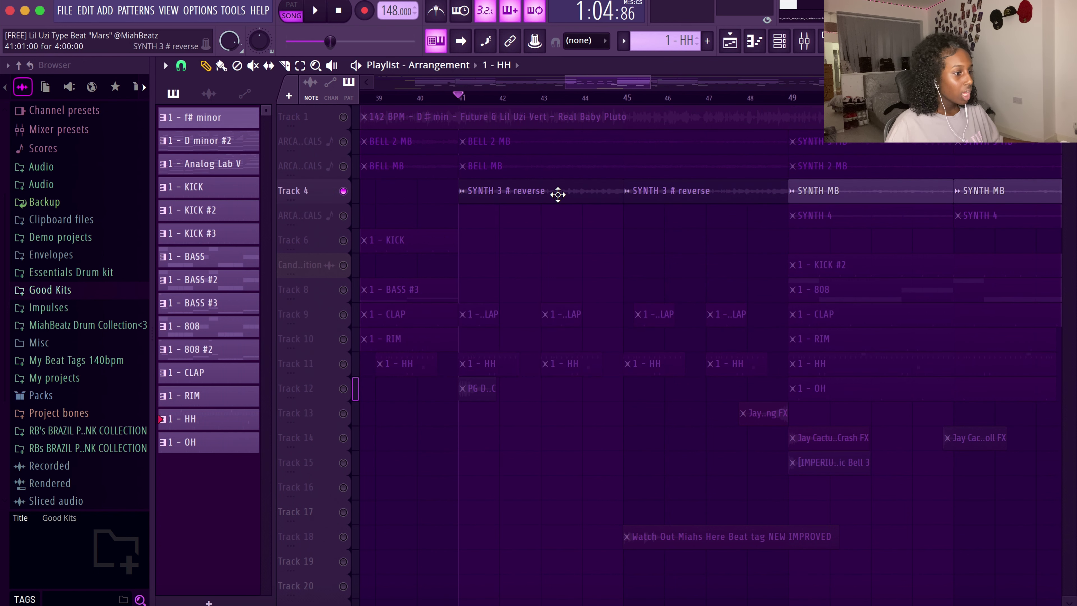
{"action": "double_click", "coordinate": [558, 194]}
{"action": "left_click", "coordinate": [612, 140]}
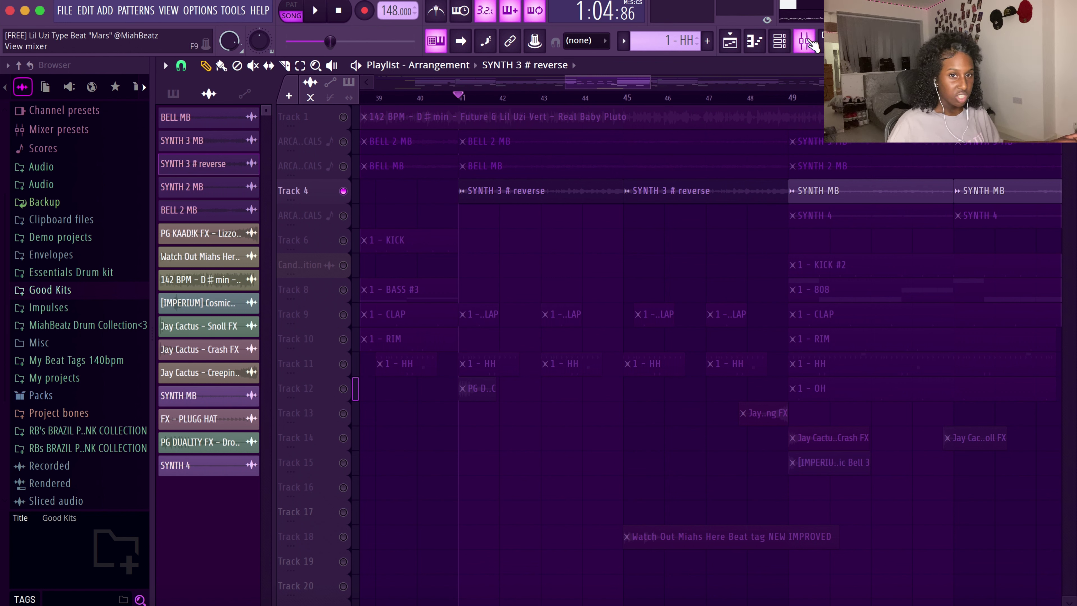
{"action": "key", "text": "space"}
Step: Inspect the Effectrix plugin on the SYNTH 3 #2 mixer track during playback, and return to the playlist with playback stopped
{"action": "left_click", "coordinate": [804, 41]}
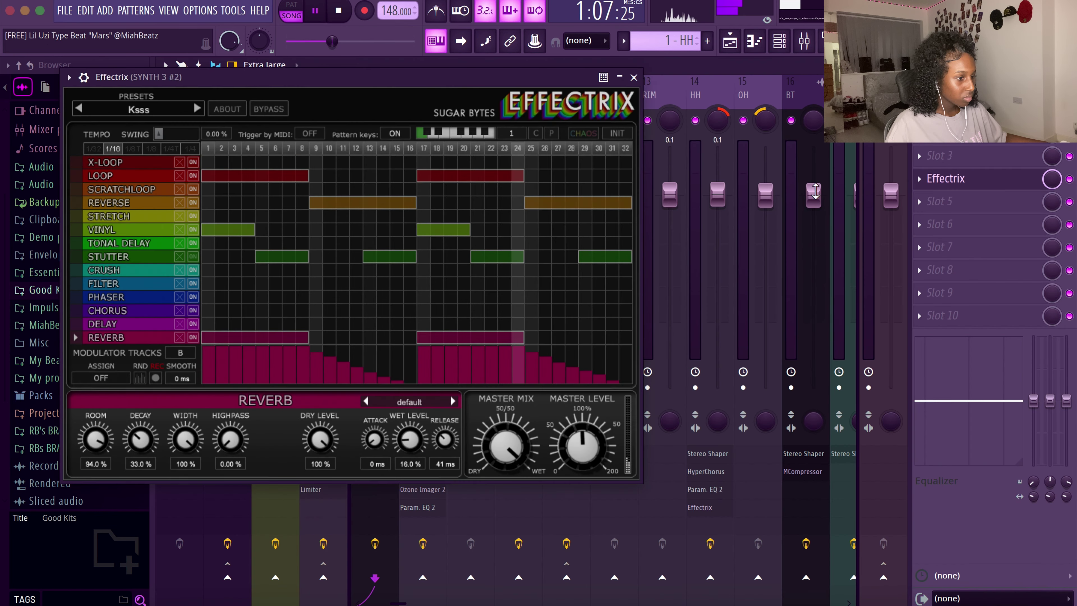
{"action": "left_click", "coordinate": [970, 180]}
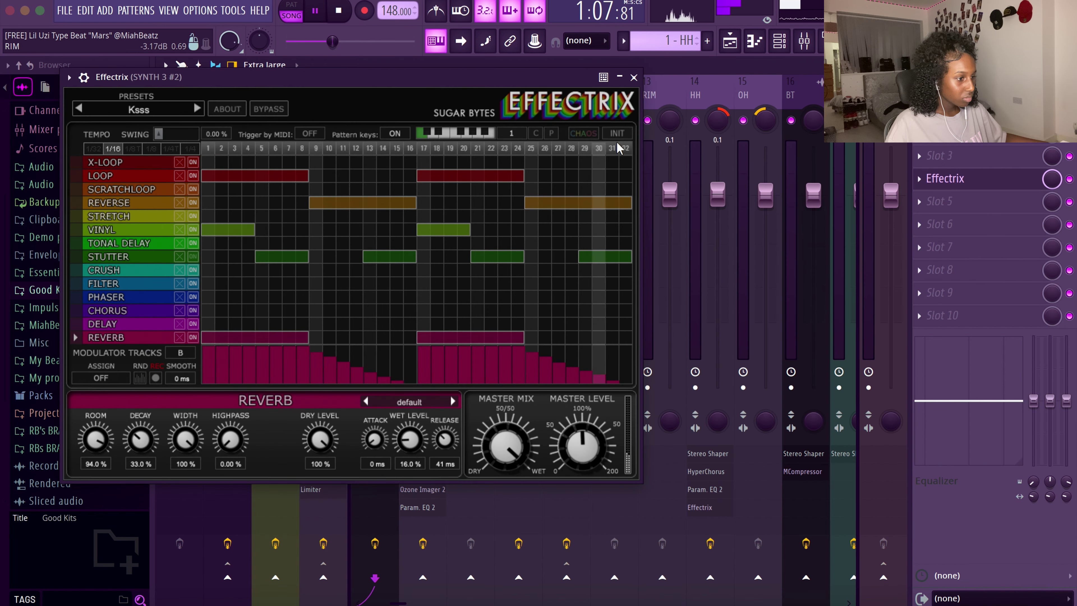
{"action": "left_click", "coordinate": [634, 77]}
{"action": "key", "text": "space"}
{"action": "key", "text": "F9"}
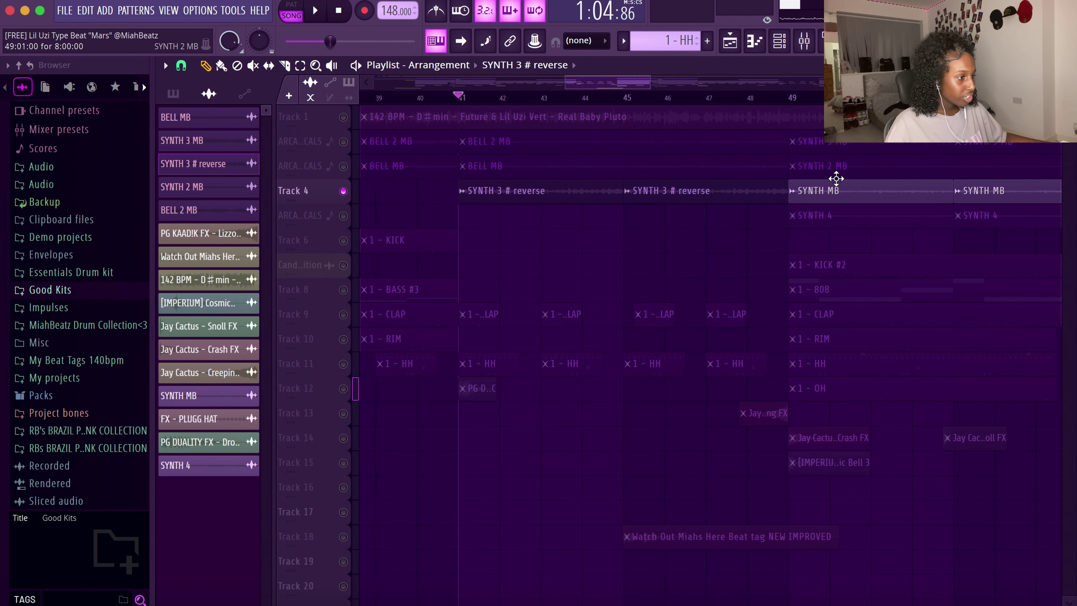
Step: Solo the first ARCADE VOCALS track, audition its SYNTH 3 MB clip from bar 49, and re-enable all tracks
{"action": "left_click", "coordinate": [337, 146]}
{"action": "left_click", "coordinate": [795, 98]}
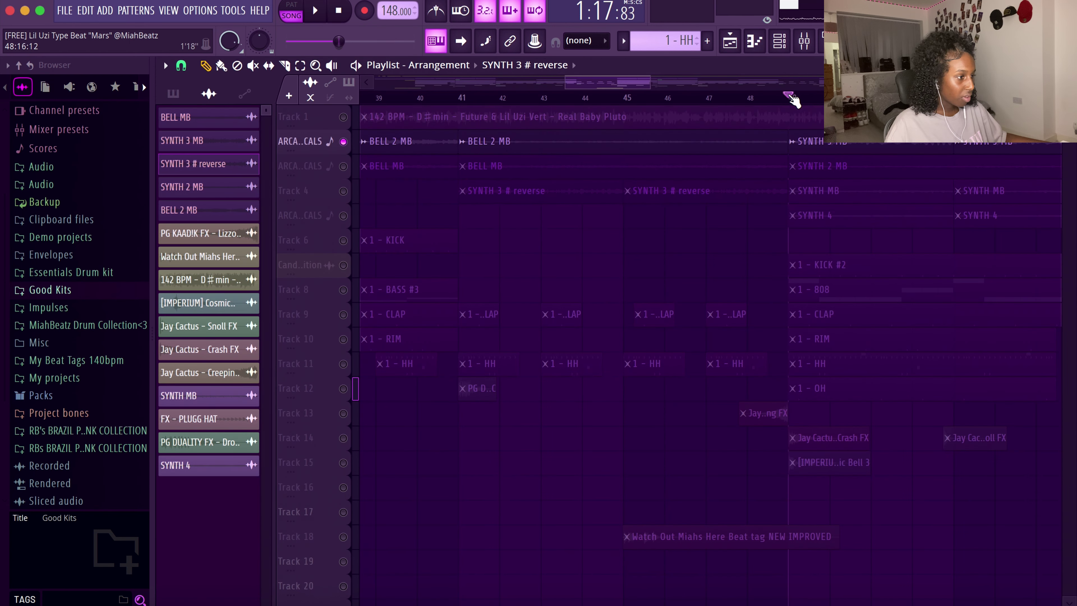
{"action": "key", "text": "space"}
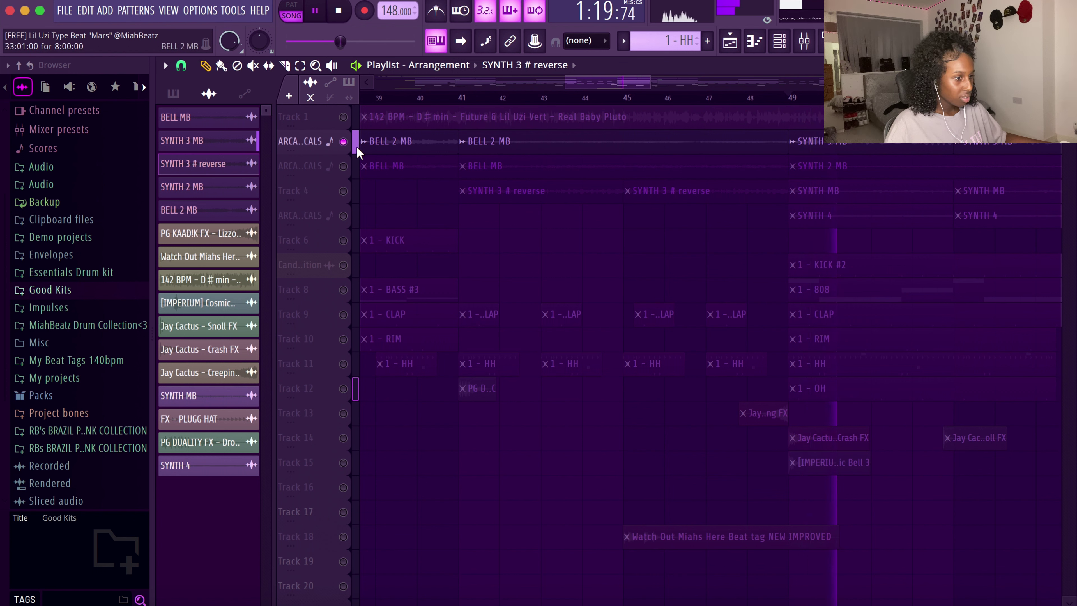
{"action": "key", "text": "space"}
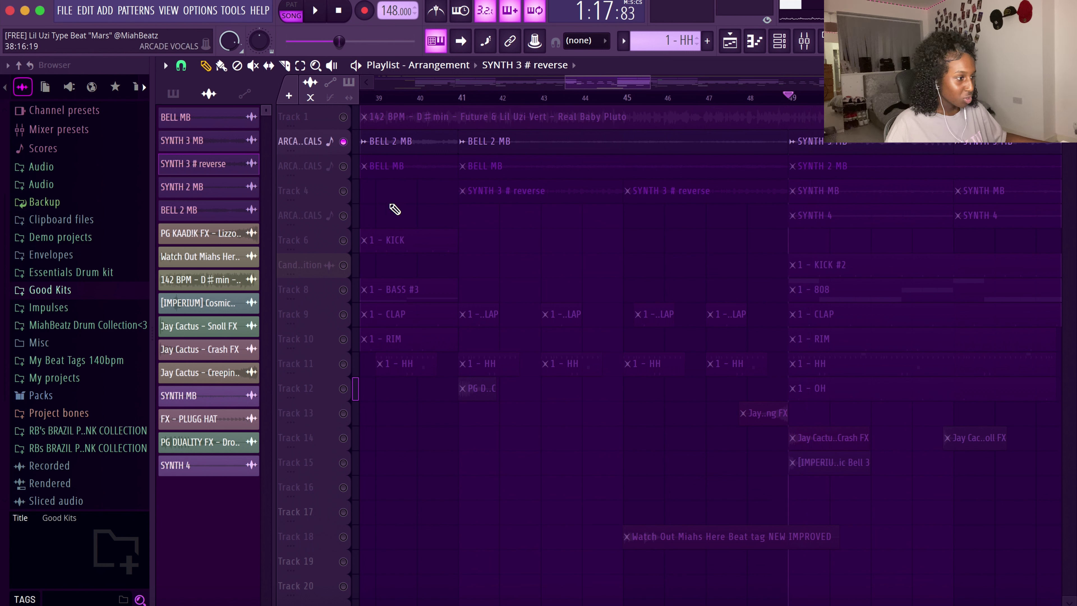
{"action": "left_click", "coordinate": [344, 191]}
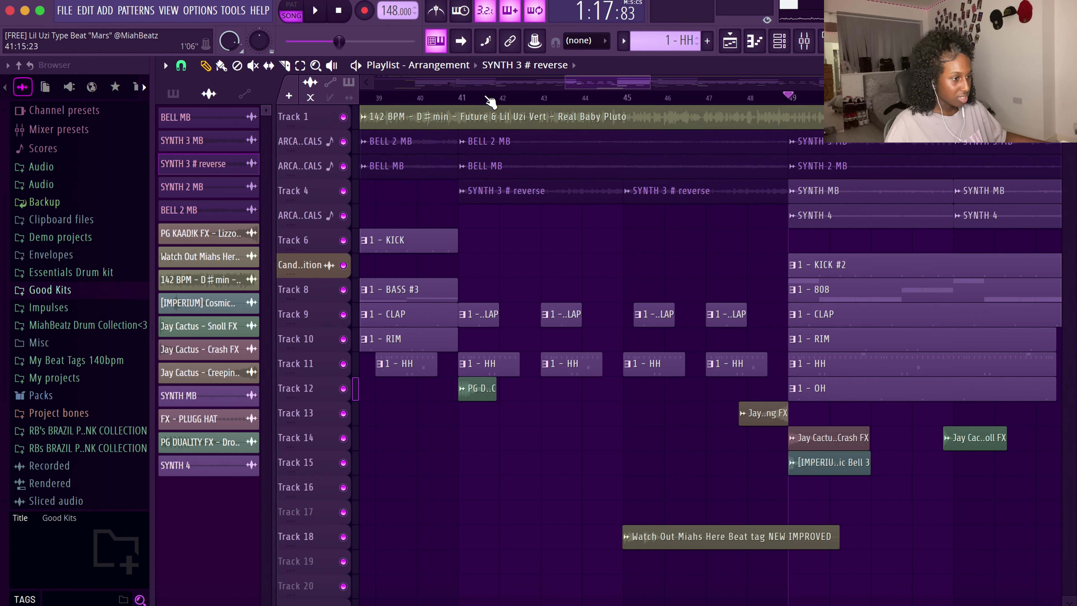
Step: Place the playhead at bar 41 and look over the repeated sections and FX clips across the whole arrangement
{"action": "left_click", "coordinate": [474, 102]}
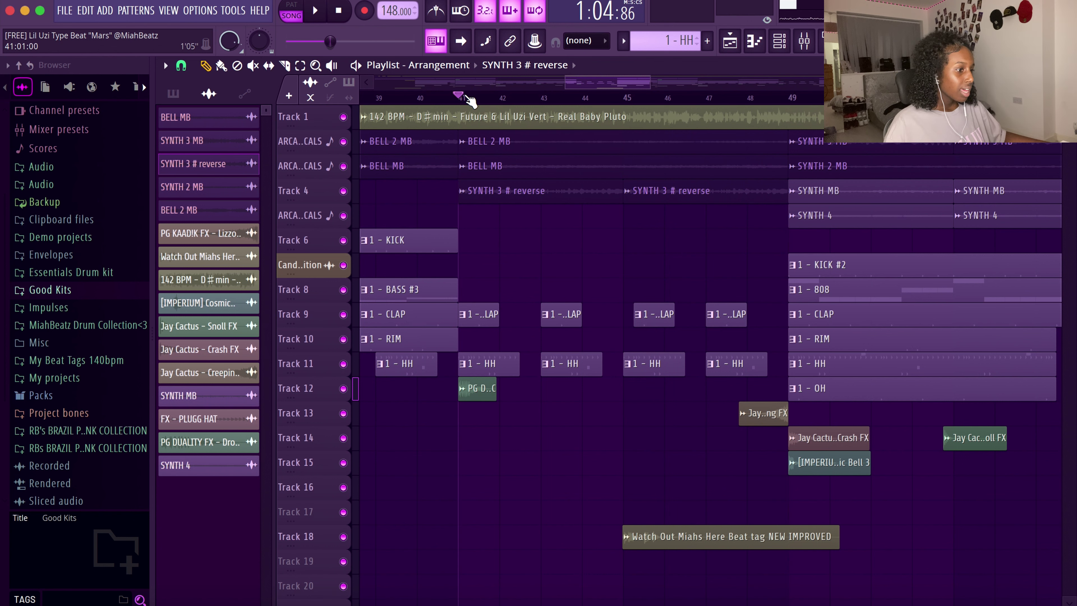
{"action": "scroll", "coordinate": [670, 167], "scroll_direction": "down", "scroll_amount": 5}
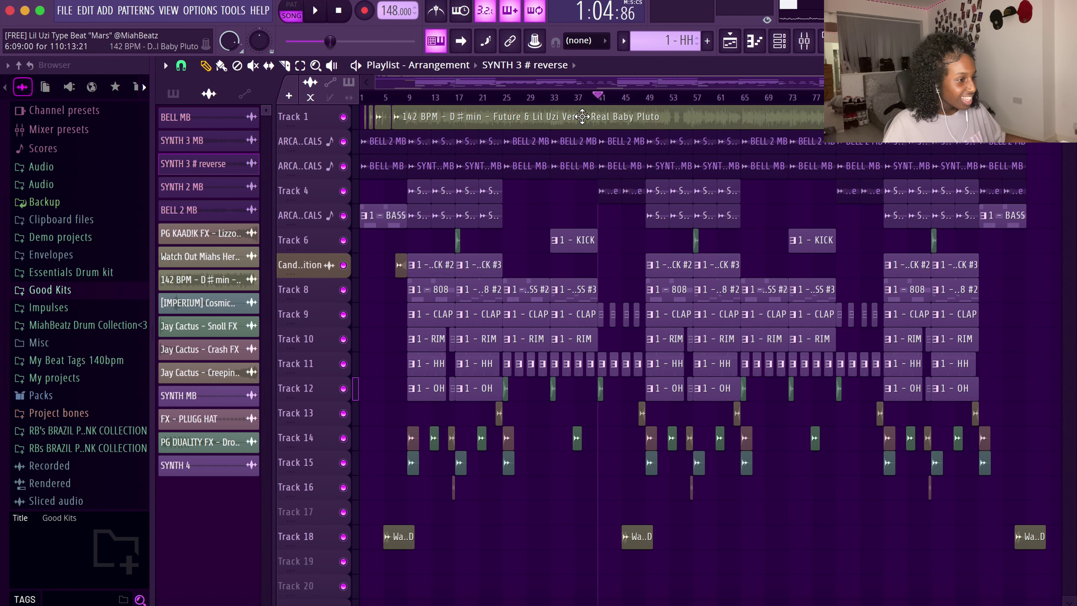
{"action": "left_click_drag", "start_coordinate": [578, 111], "coordinate": [1043, 544]}
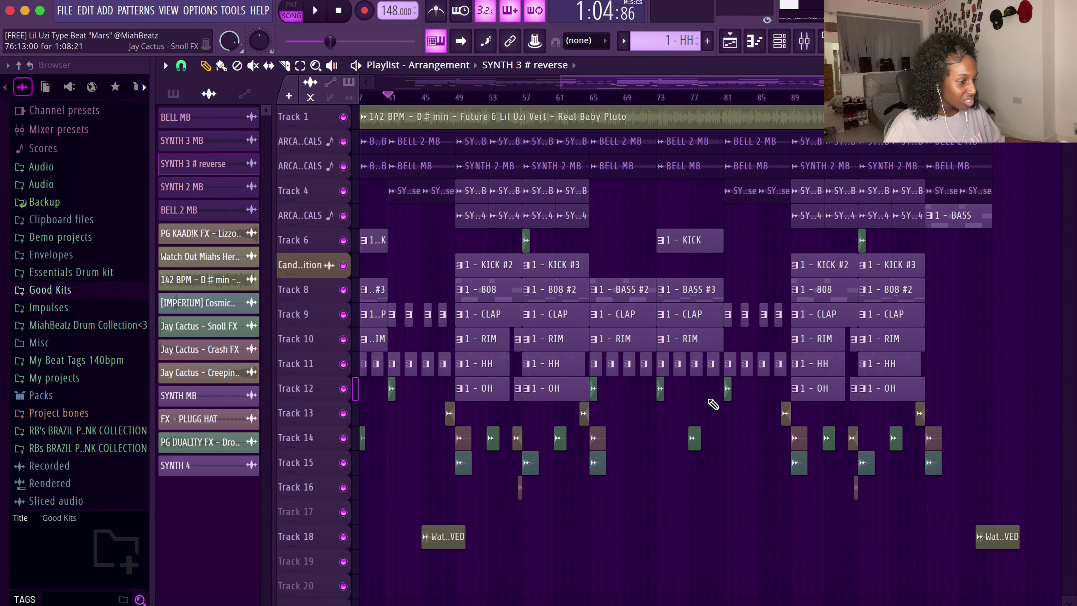
{"action": "left_click_drag", "start_coordinate": [730, 321], "coordinate": [368, 604]}
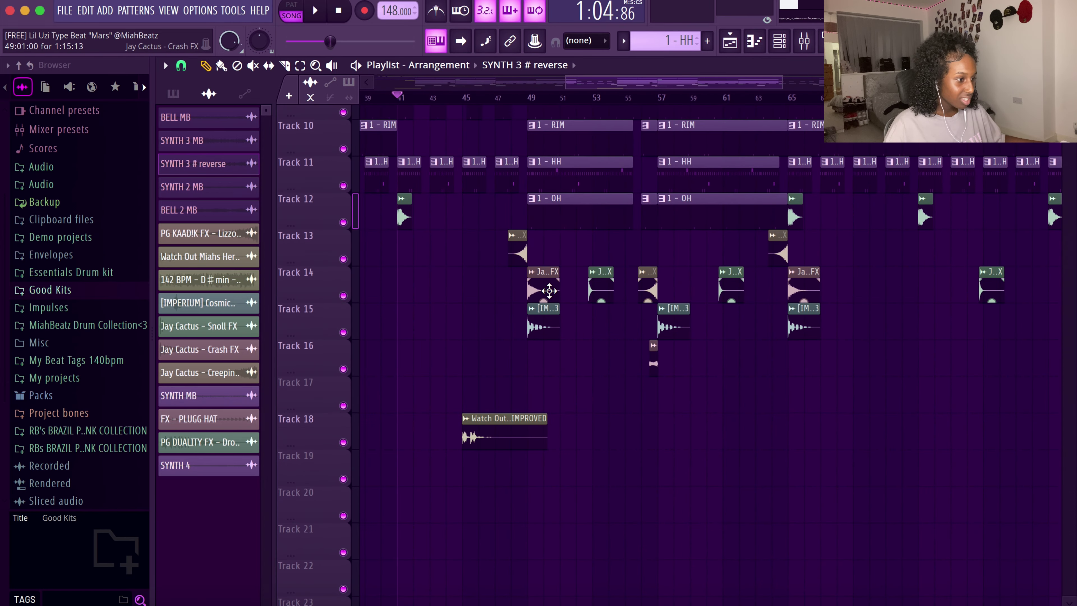
{"action": "right_click", "coordinate": [713, 385], "text": "super"}
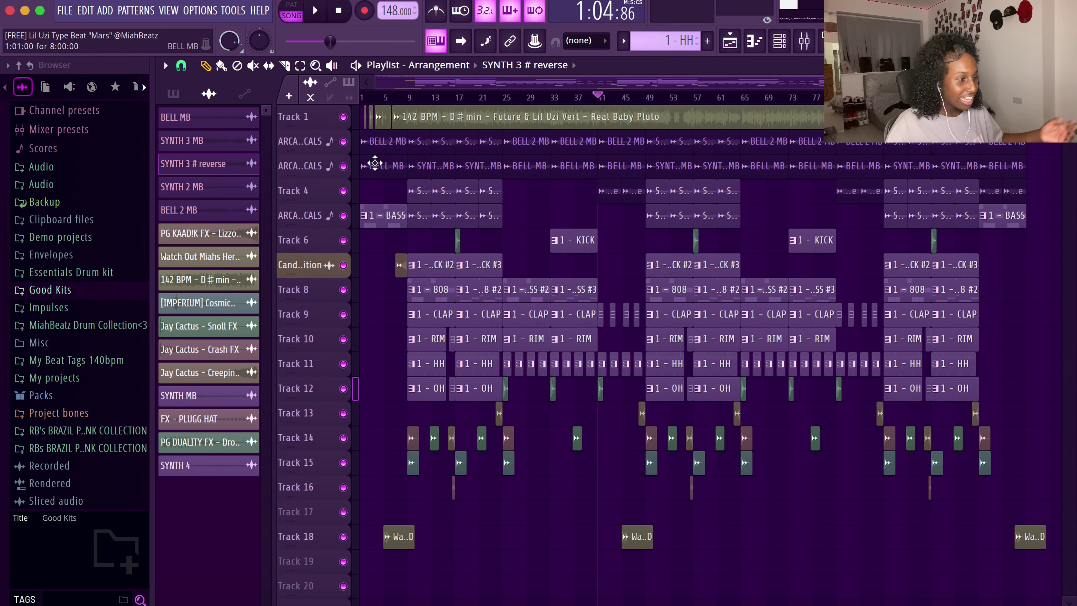